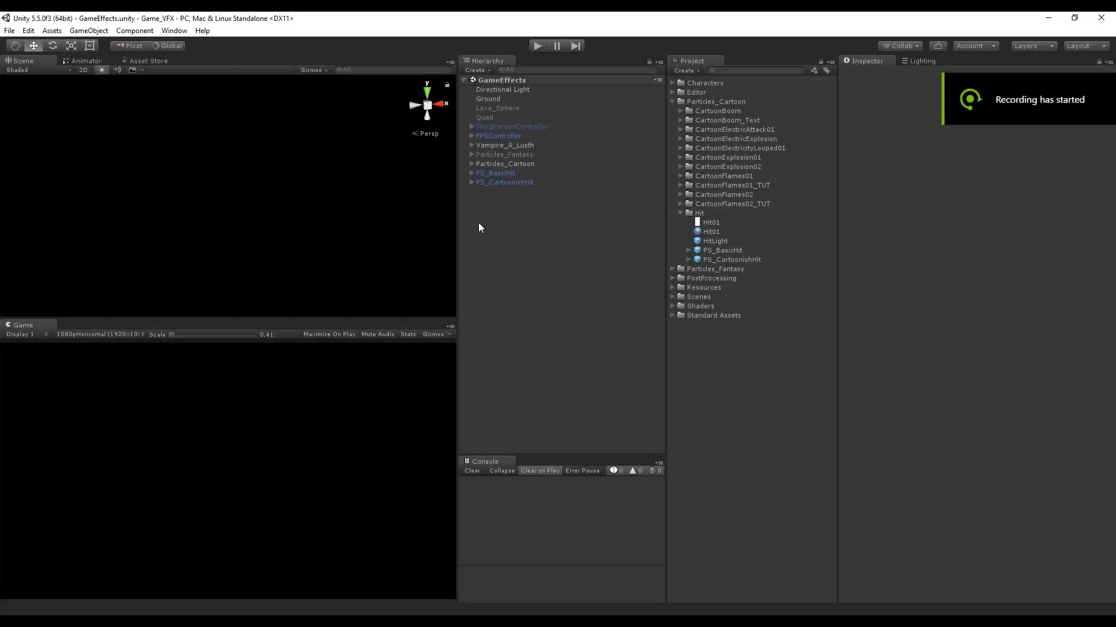
Step: Create an empty game object named PS_Hit_TUT and set its X position to 230
right_click(484, 243)
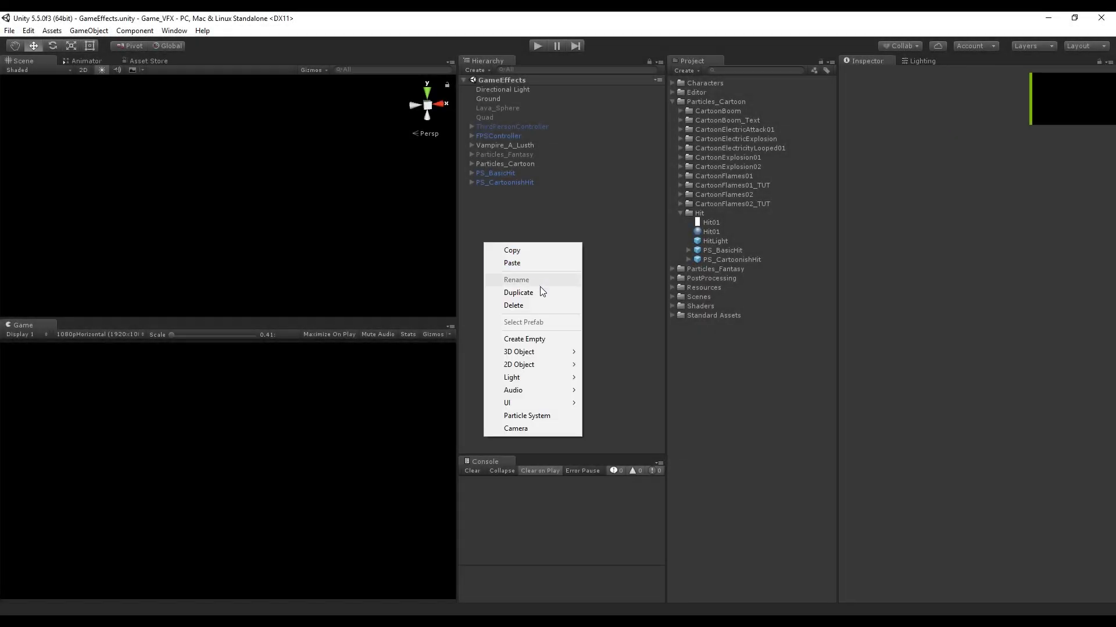
click(545, 339)
click(905, 74)
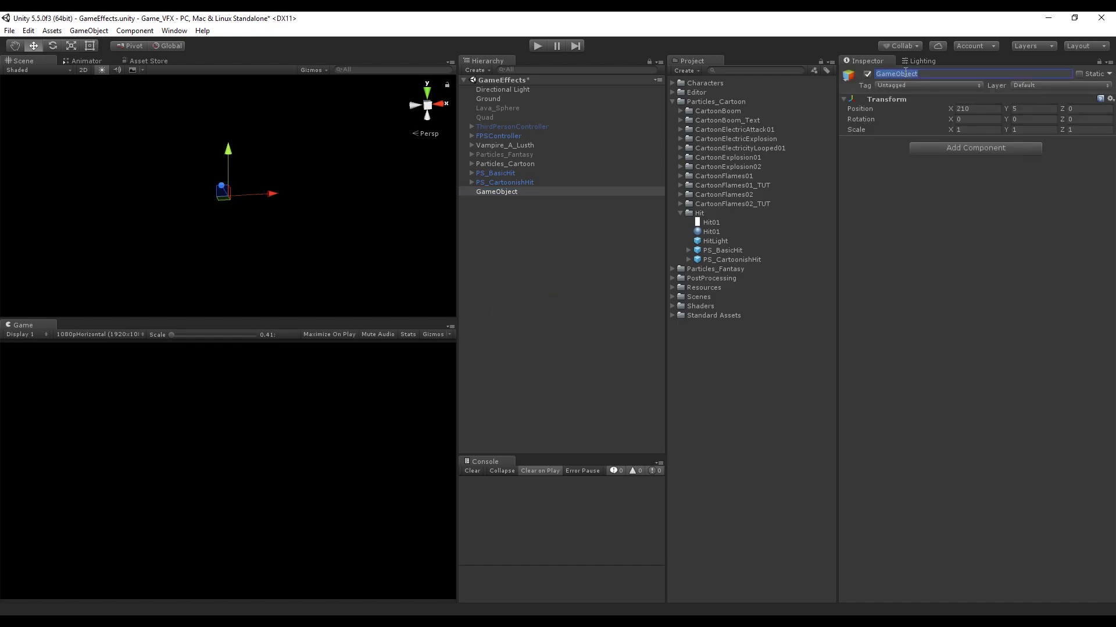
text(PS_Hit)
key(Return)
text(_TUT)
key(Return)
click(978, 108)
text(230)
Step: Add a particle system as a child of PS_Hit_TUT and name it BeamOfLight
click(516, 192)
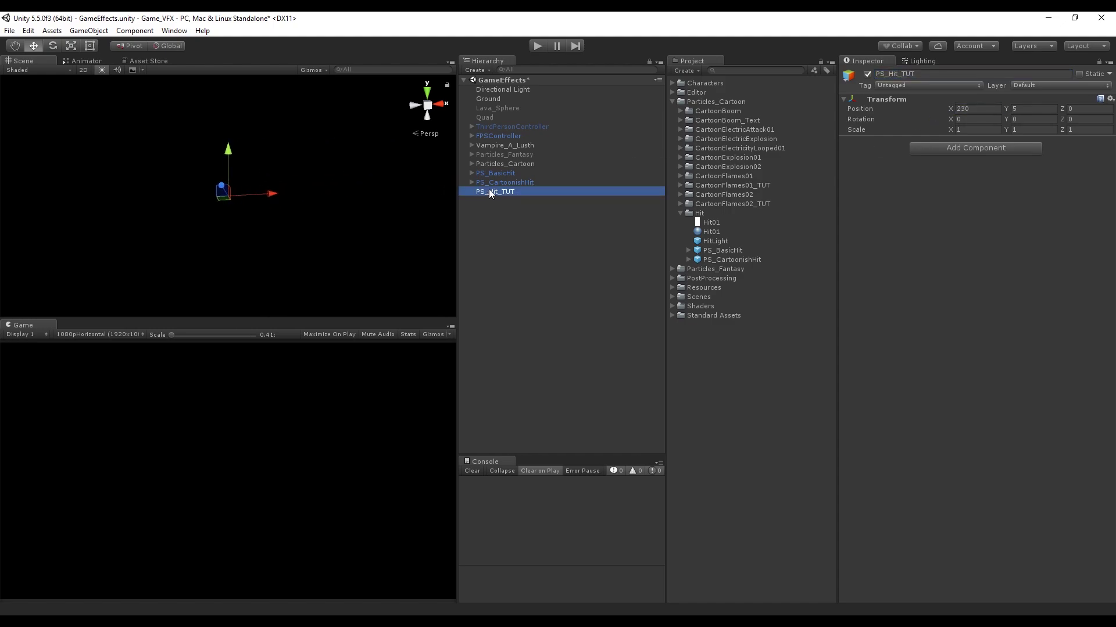
right_click(489, 190)
click(546, 363)
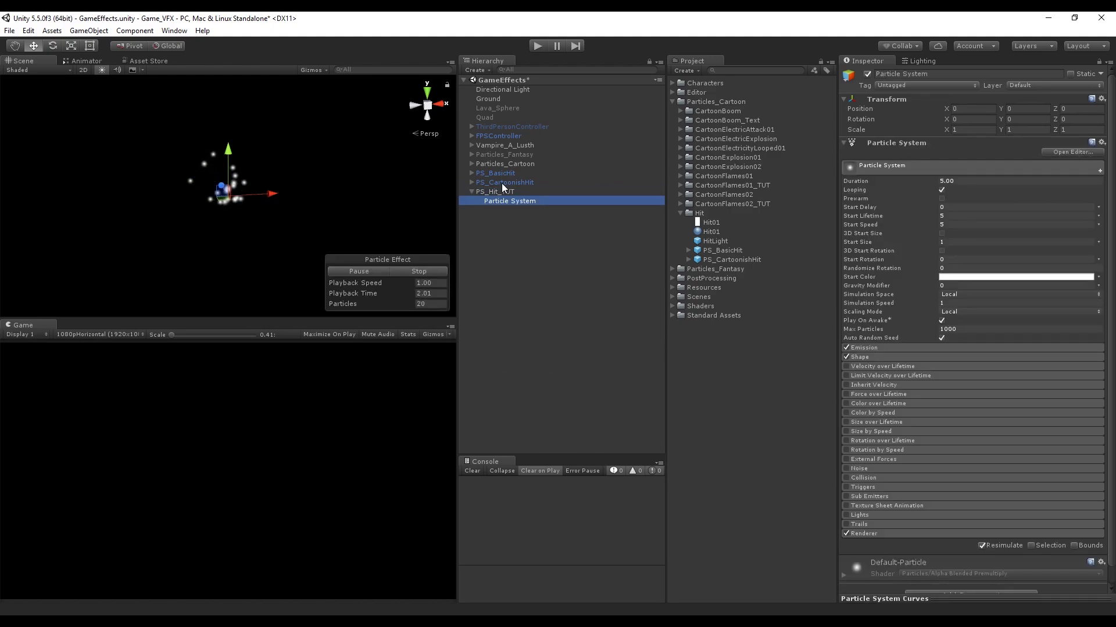
click(955, 73)
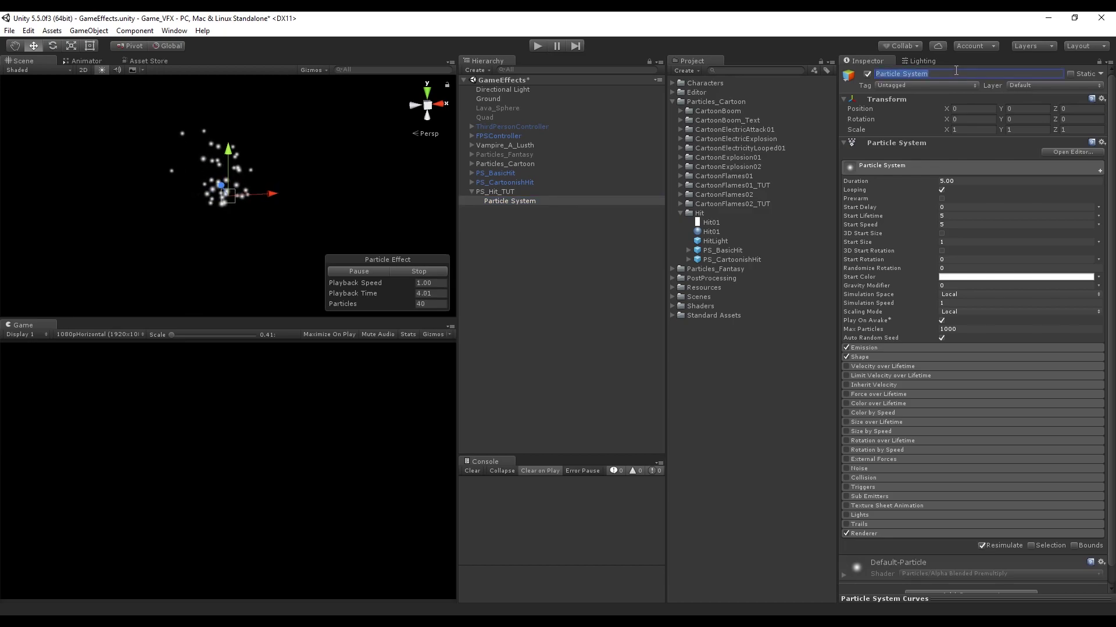
text(BeamOfLight)
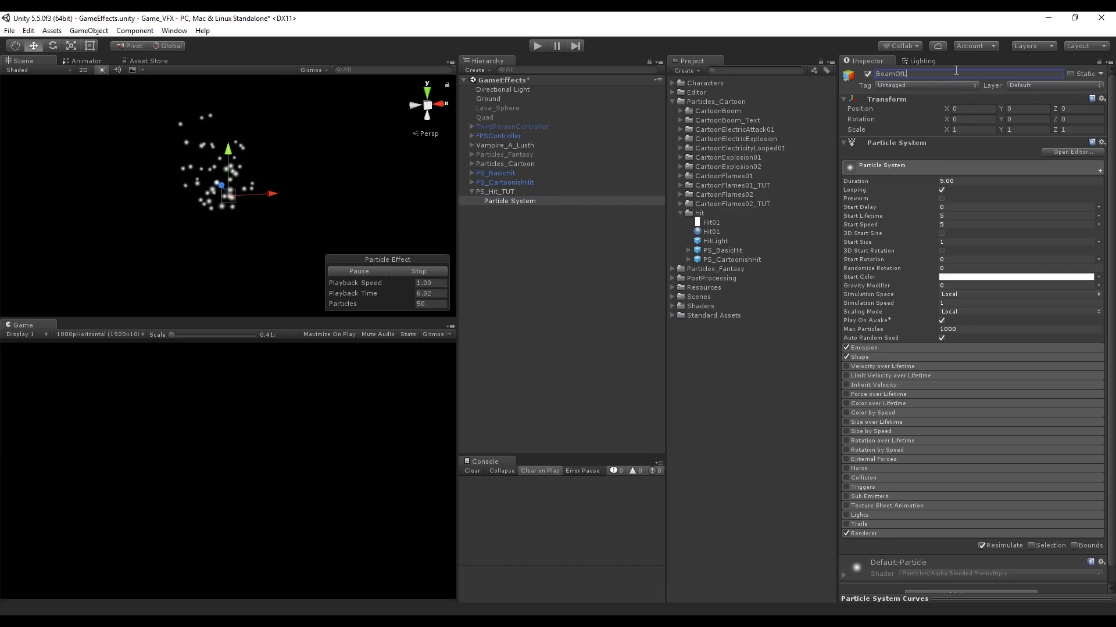
key(Return)
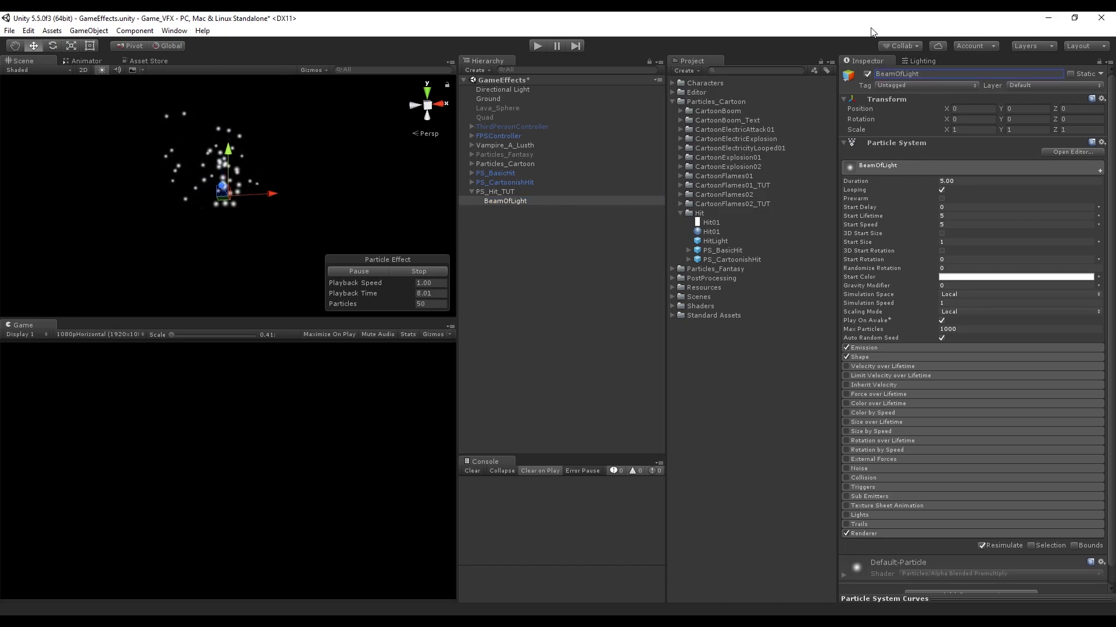
Step: Set the BeamOfLight particle system's duration to 3 and its start speed to 0
click(985, 183)
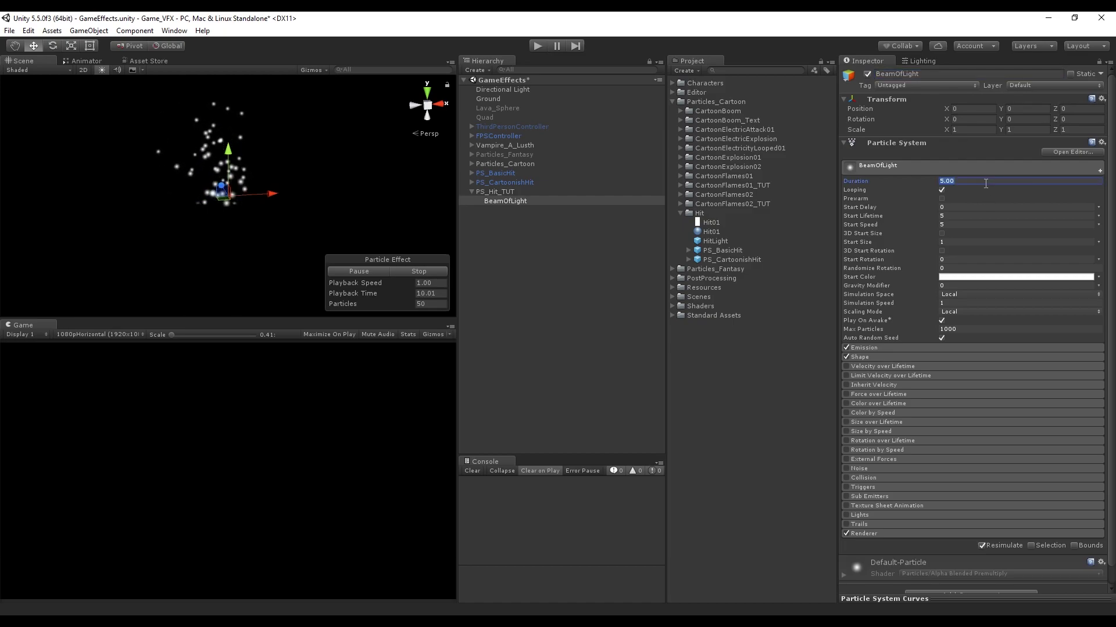
text(3)
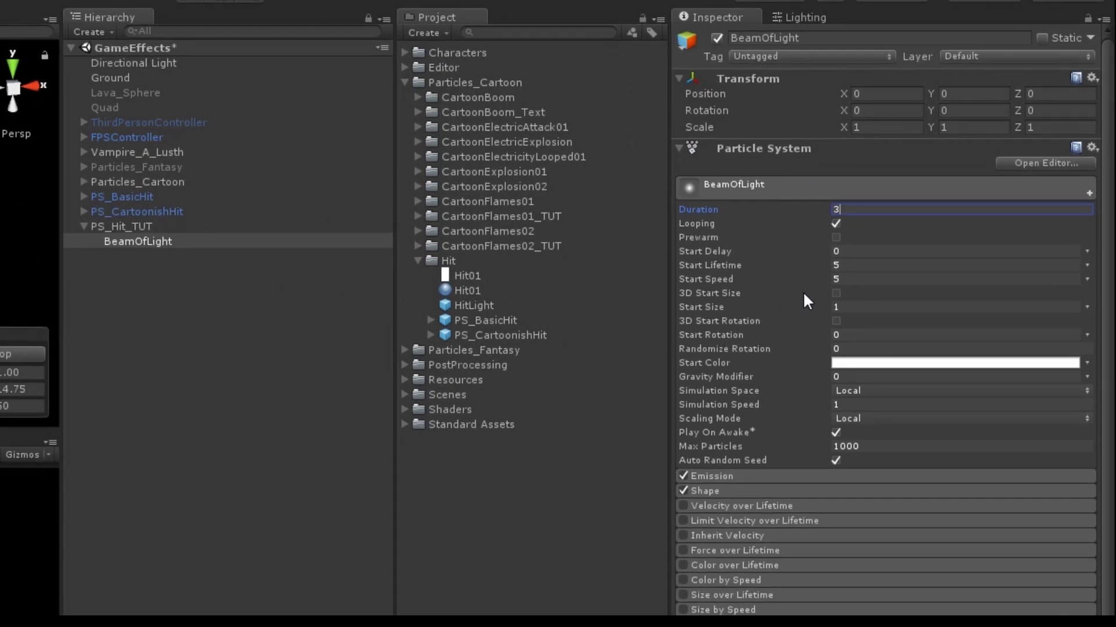
click(840, 279)
text(0)
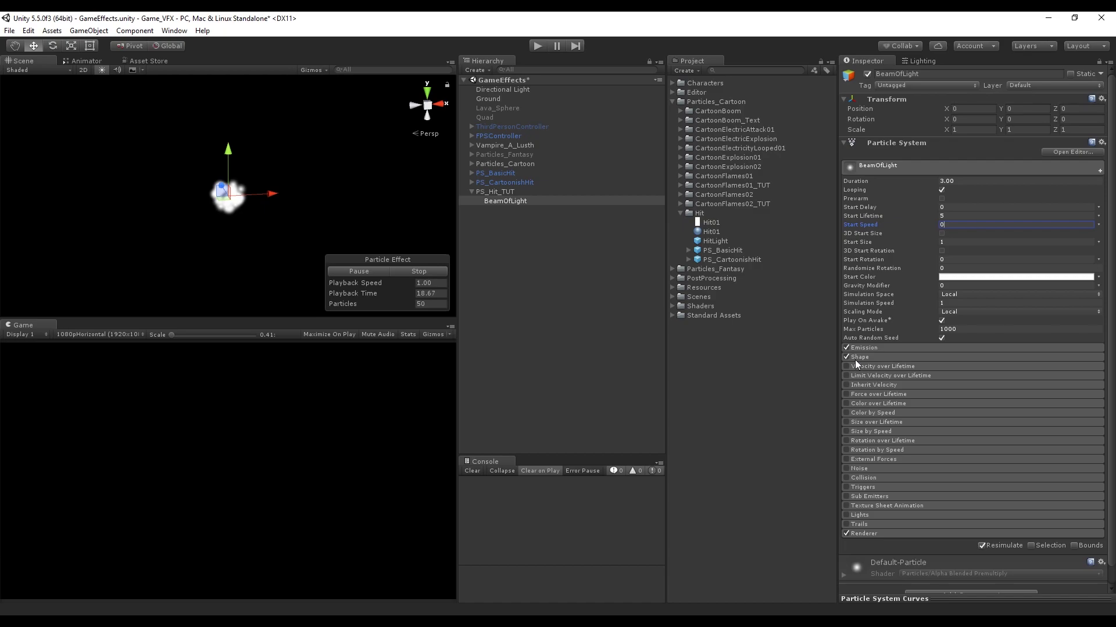
Step: Disable BeamOfLight's Shape module and limit its max particles to 3
click(845, 357)
click(966, 330)
text(3)
Step: Set BeamOfLight's emission rate over time to 0 and add a burst at time 0
click(935, 347)
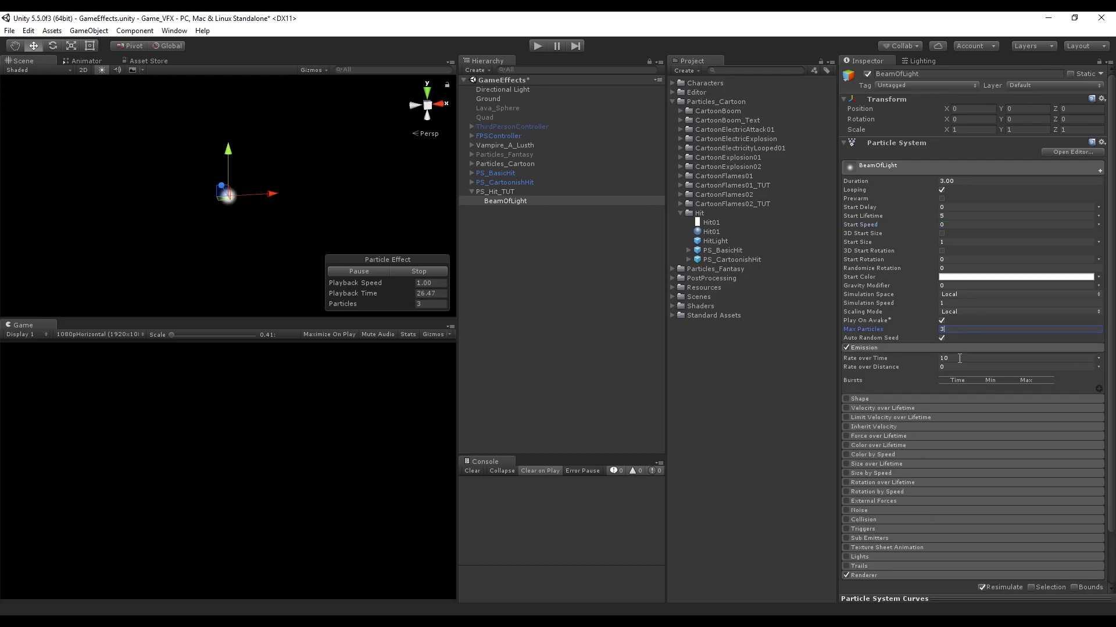
click(1015, 358)
text(0)
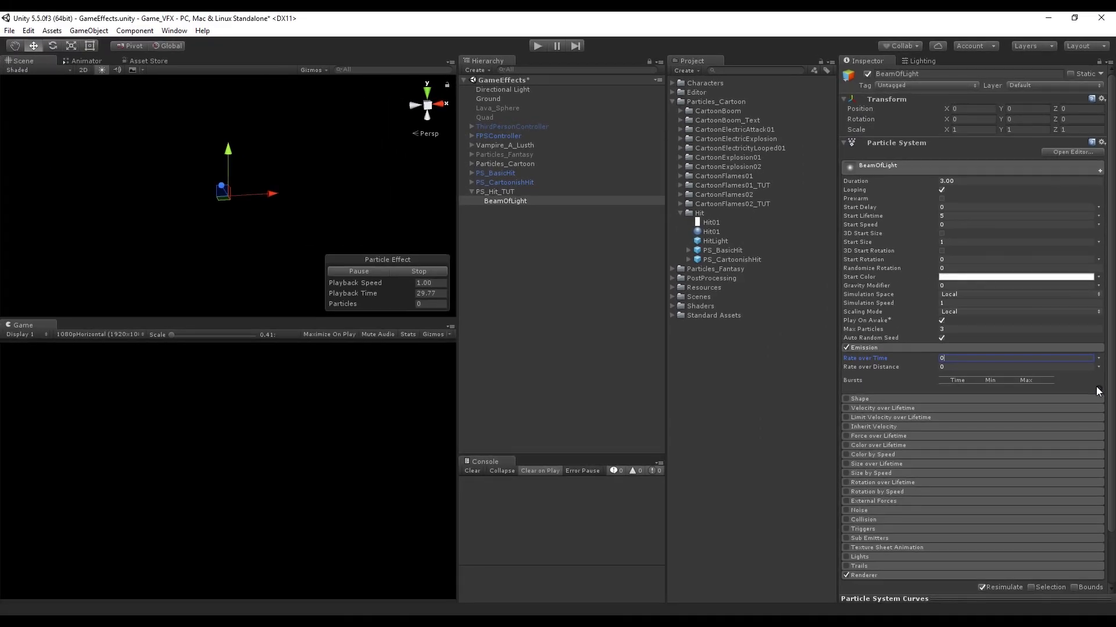
click(1098, 390)
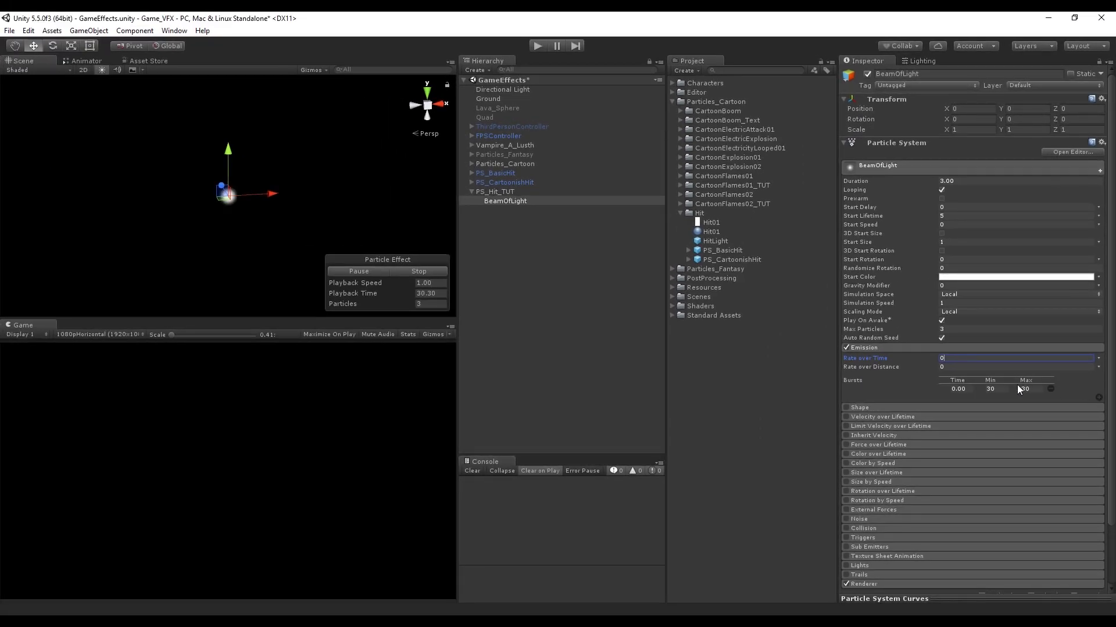
click(999, 390)
click(991, 349)
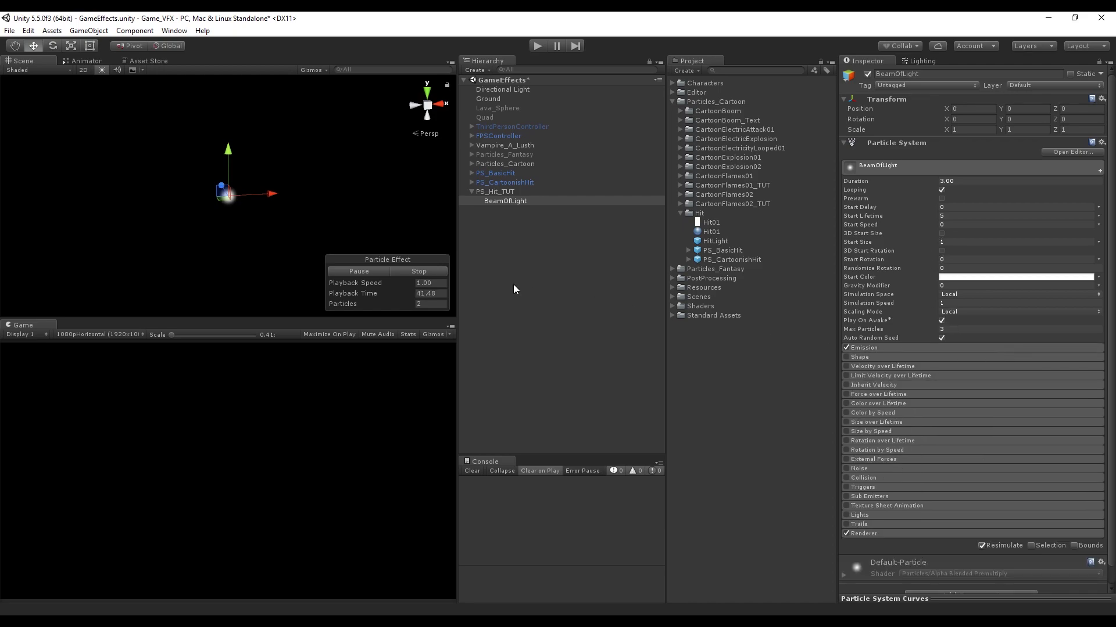
Step: Make BeamOfLight's start lifetime random between the two constants 0.4 and 0.6
click(1098, 224)
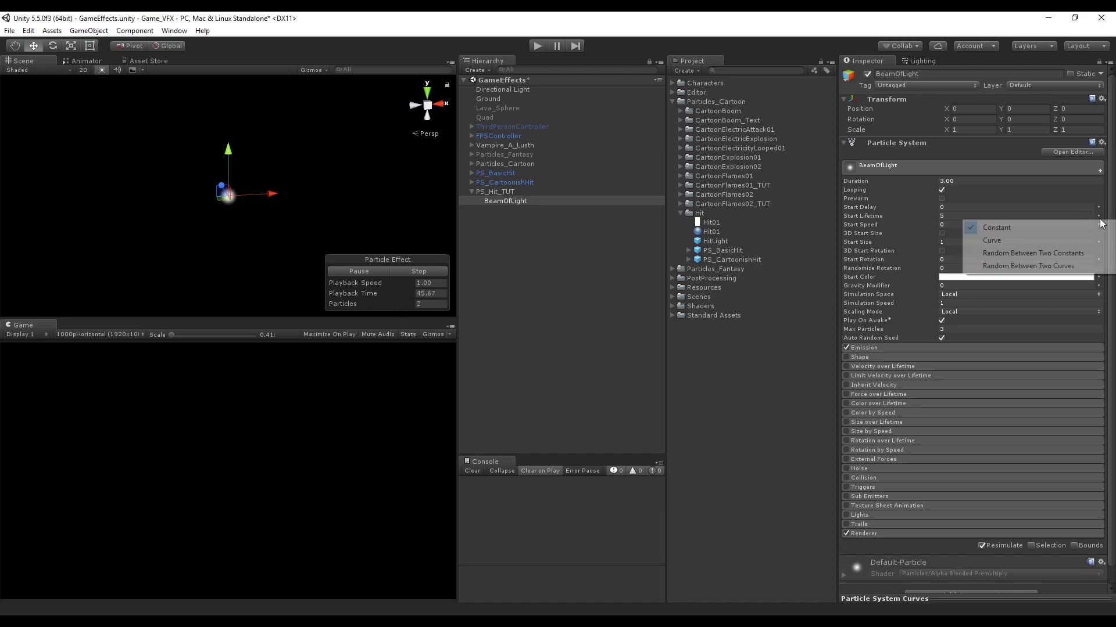
click(1070, 252)
click(975, 216)
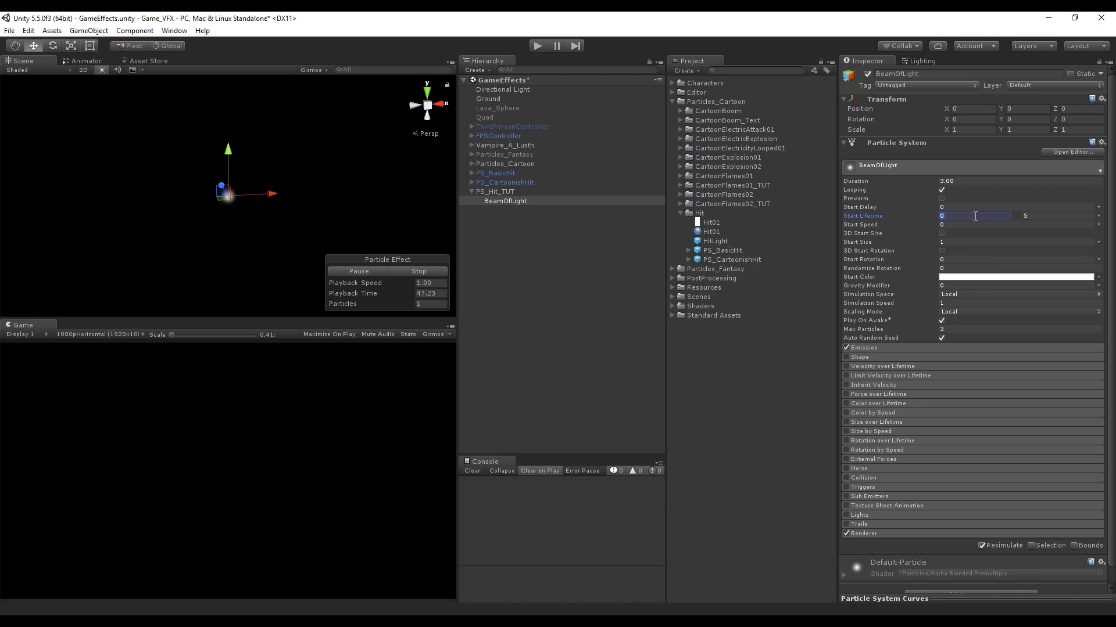
text(.4)
click(1038, 216)
text(.6)
key(Return)
Step: Make BeamOfLight's start size random between the two constants 15 and 20
click(1098, 242)
click(989, 279)
click(988, 243)
text(15)
click(1034, 242)
click(370, 269)
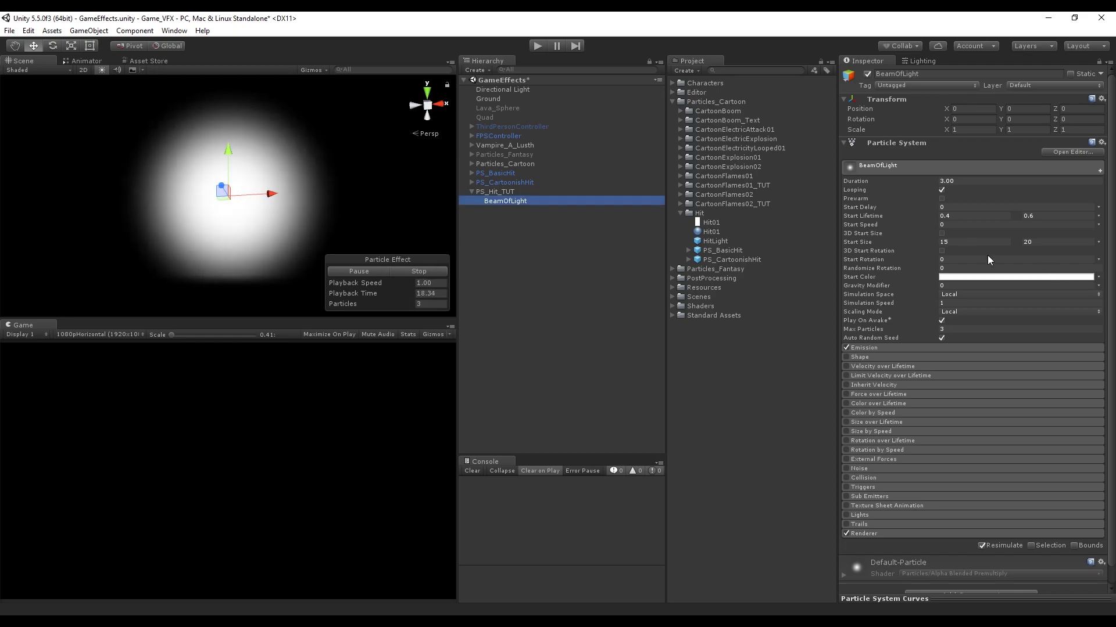
Step: Enable Color over Lifetime and add an opaque alpha key in the first third of its gradient
click(864, 405)
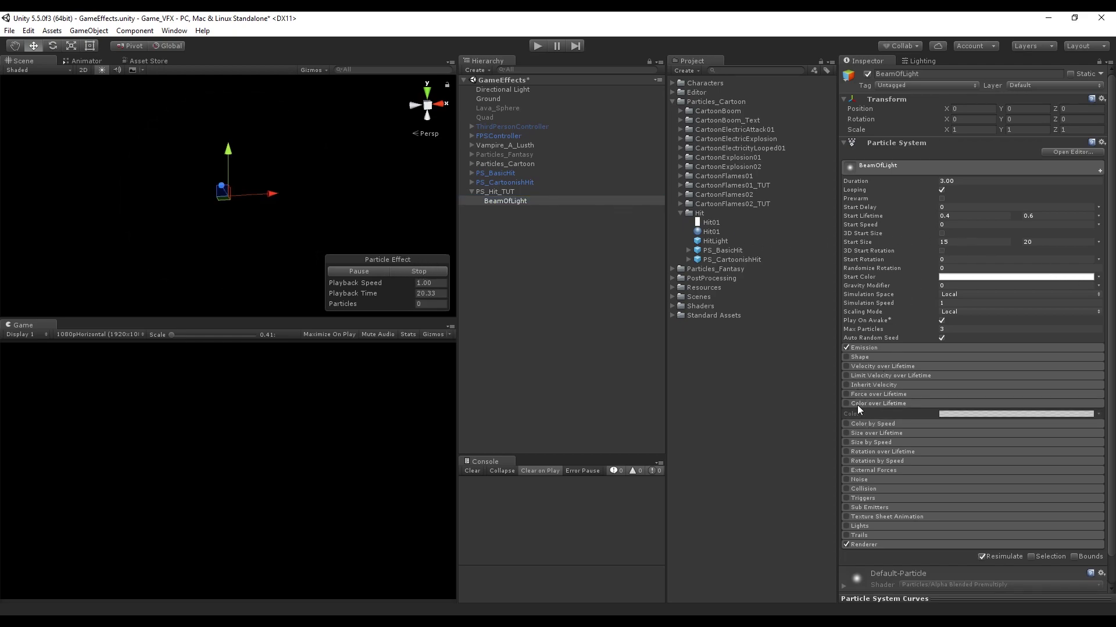
click(846, 404)
click(976, 414)
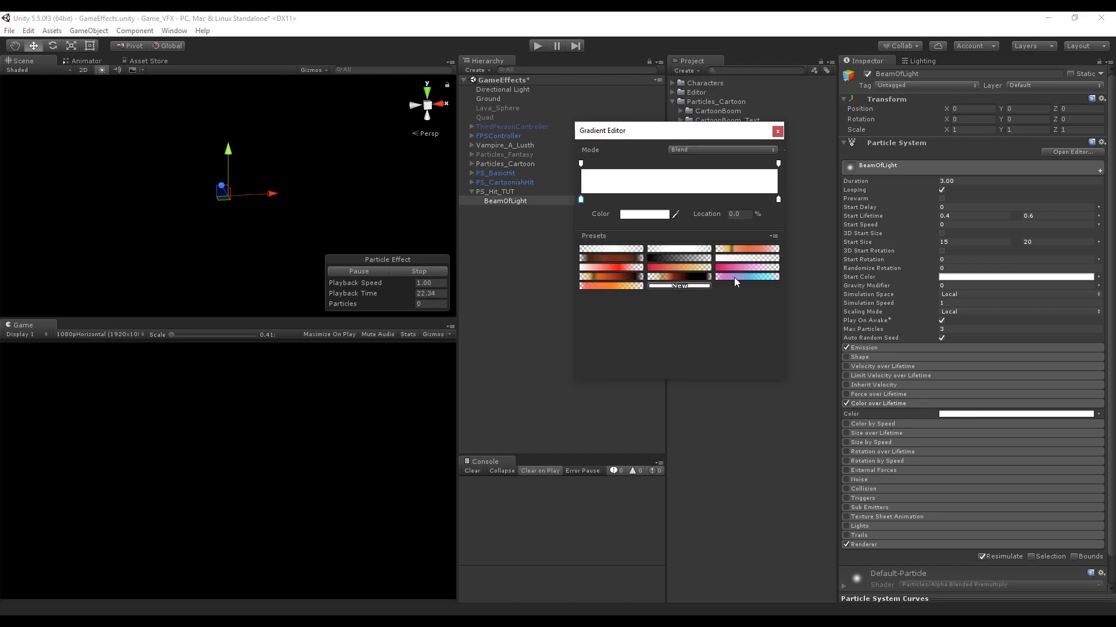
click(674, 164)
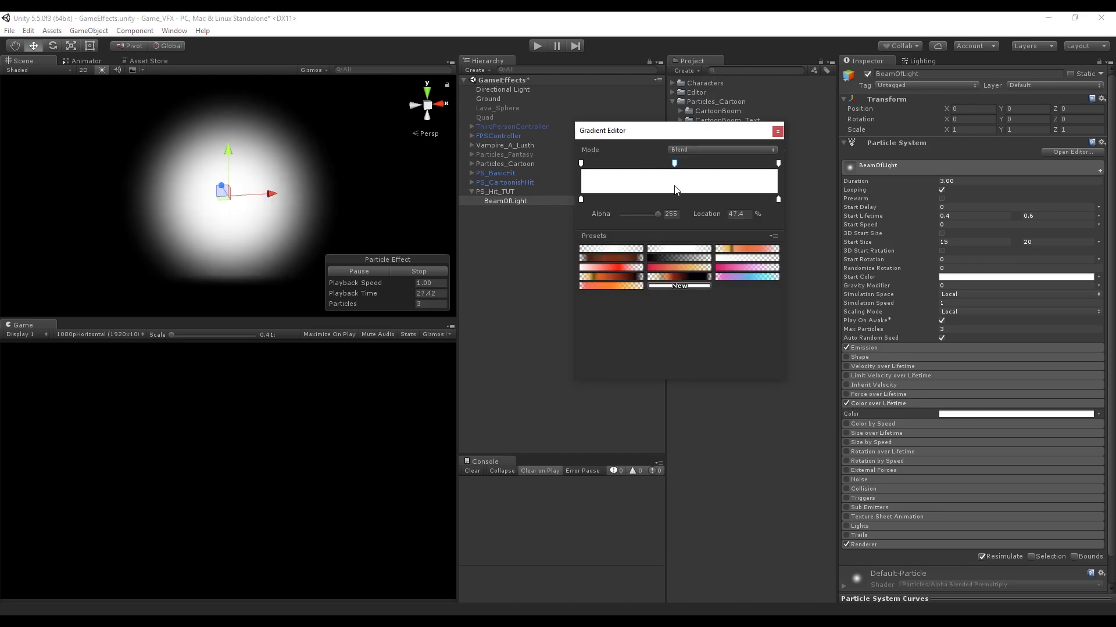
drag(658, 214, 636, 163)
click(662, 199)
Step: Set the starting colour key of the Color over Lifetime gradient to a deep blue
click(581, 200)
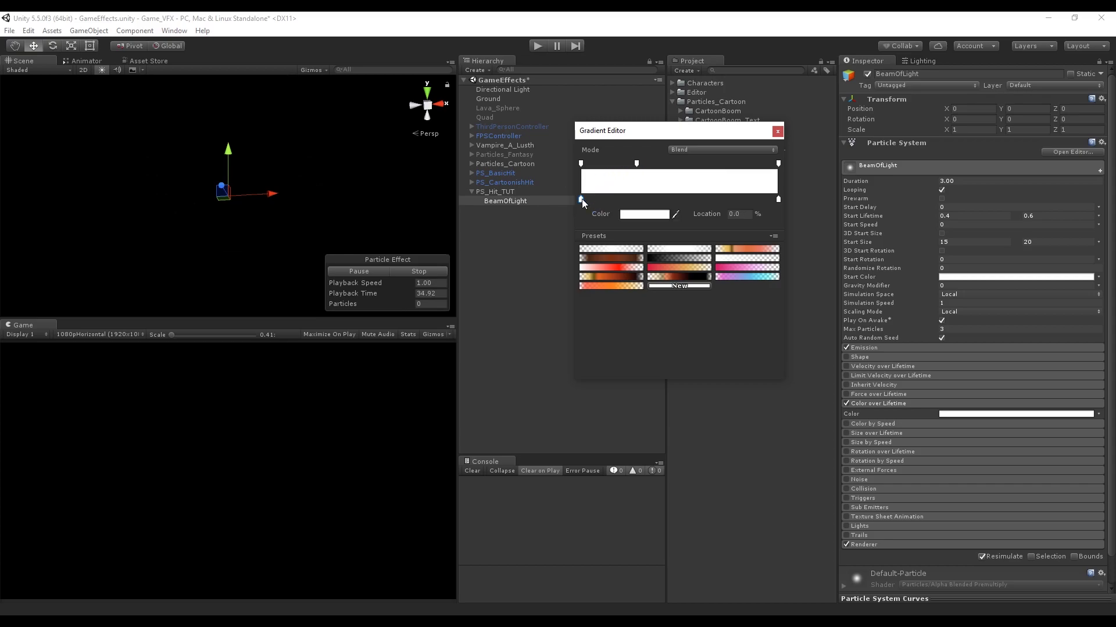
click(643, 214)
drag(562, 150, 535, 124)
click(572, 63)
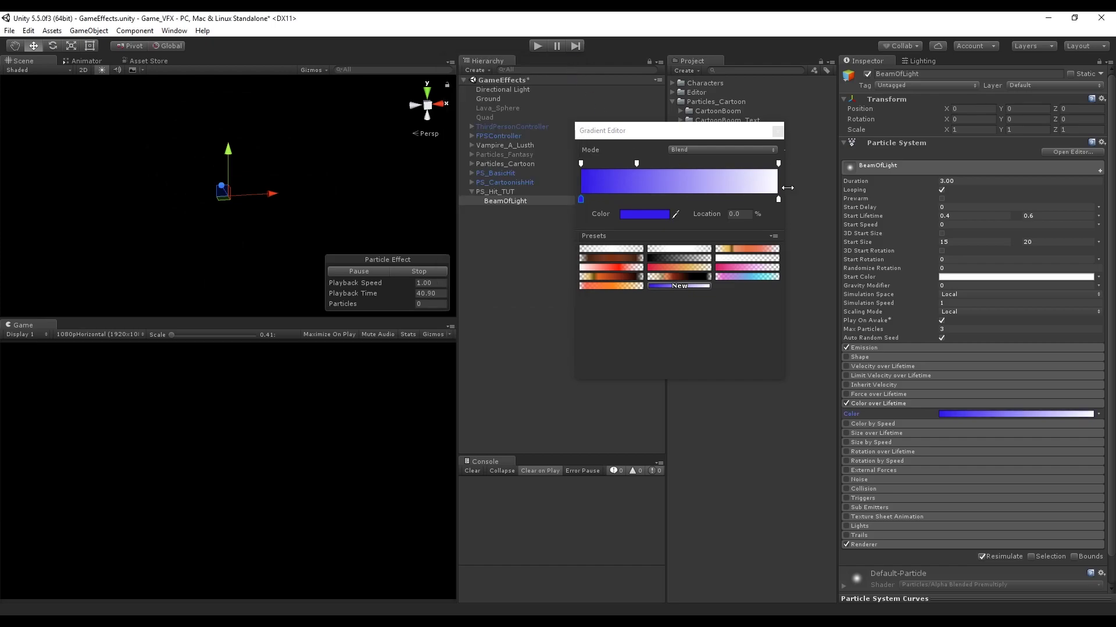
Step: Set the ending colour key of the Color over Lifetime gradient to cyan 1ED3E3
click(778, 199)
click(644, 214)
click(559, 154)
drag(534, 123, 535, 128)
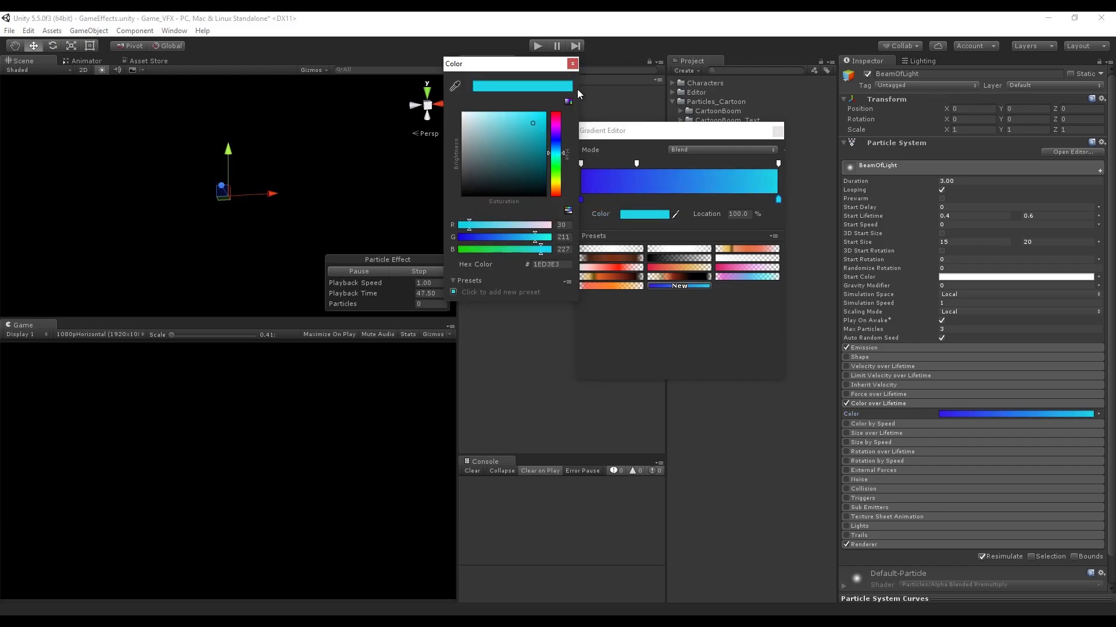
click(572, 63)
Step: Set the gradient's first and last alpha keys to 0 and move the opaque key close to the start
click(580, 163)
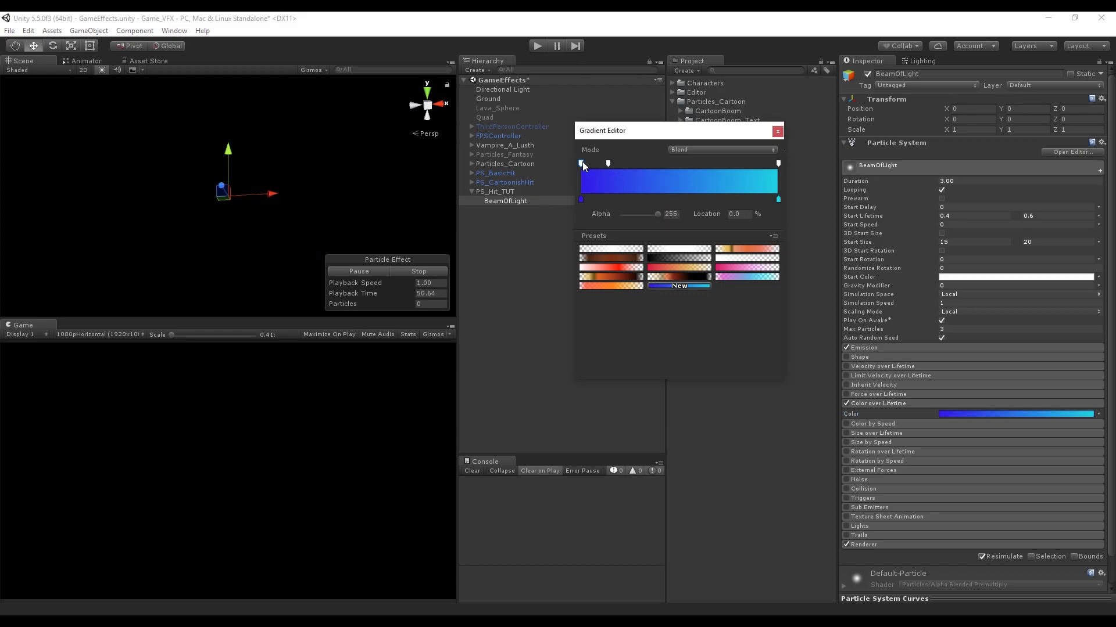
drag(658, 214, 591, 222)
drag(607, 165, 602, 165)
click(747, 165)
drag(660, 215, 591, 214)
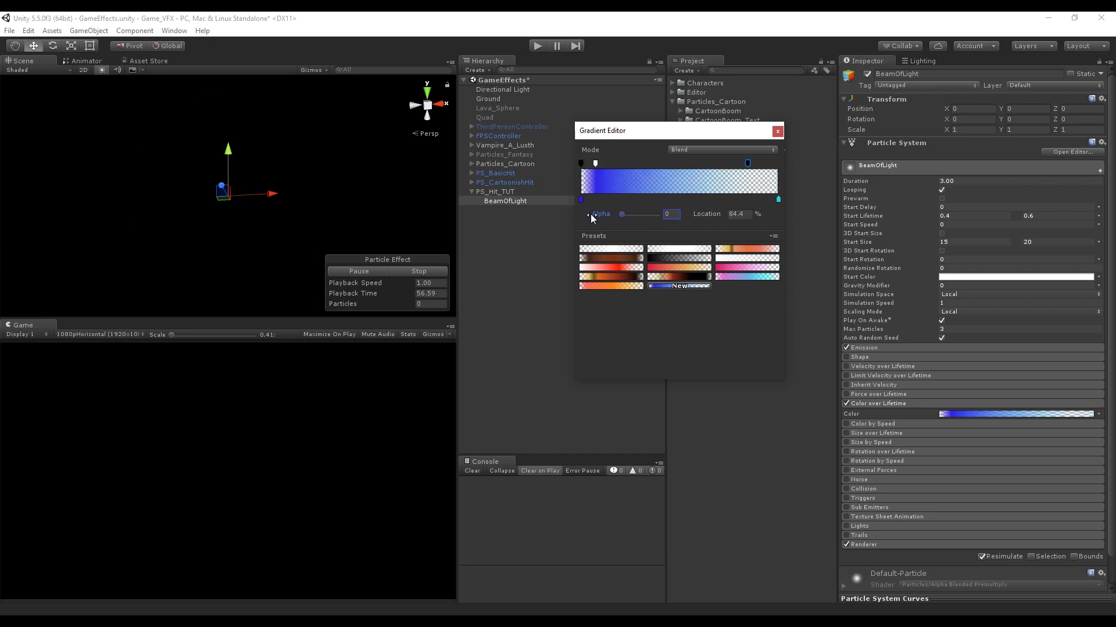
Step: Add an alpha key of 255 at location 55% and save the gradient as a new preset
click(648, 165)
drag(648, 164, 690, 166)
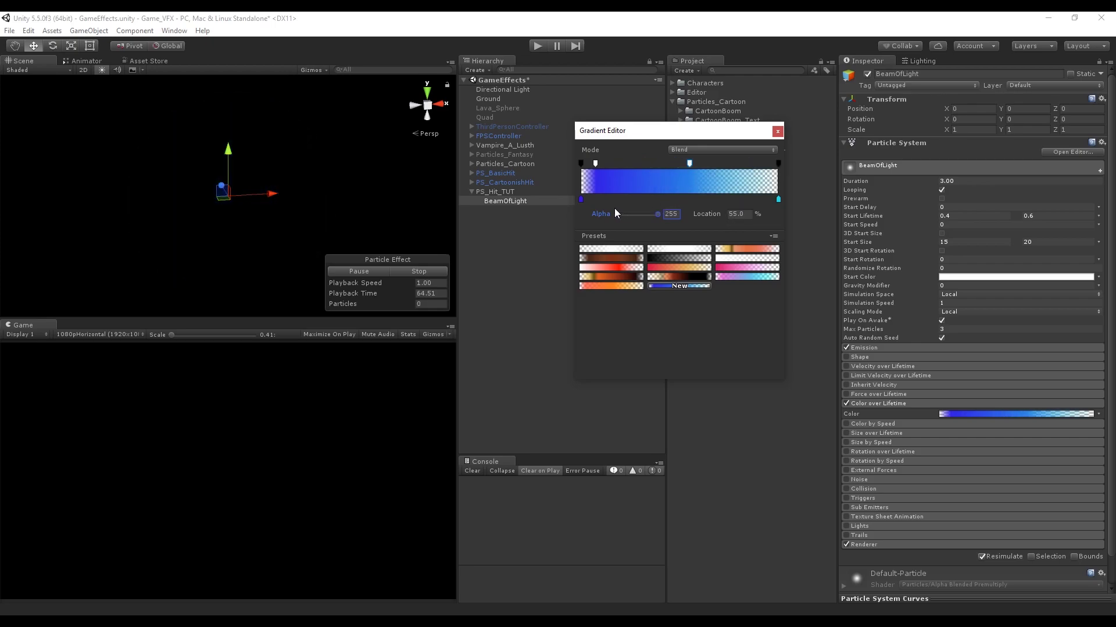
drag(599, 162, 600, 162)
click(678, 286)
click(777, 132)
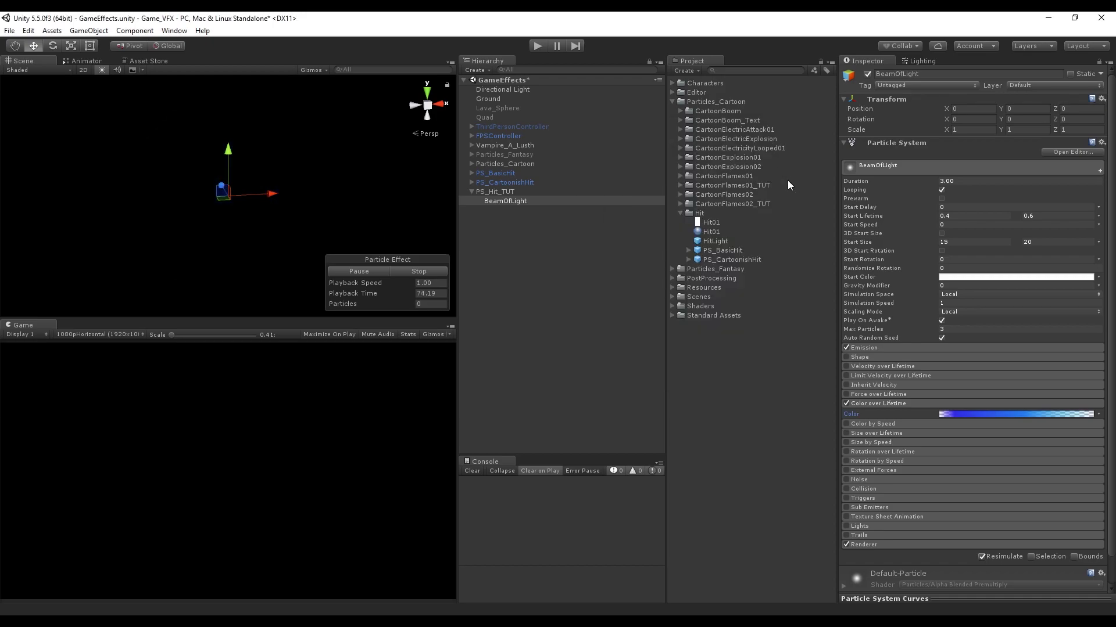
Step: Enable Size over Lifetime with a curve starting at about 0.2 and a key of 1.0 at about 0.2 of the lifetime
click(877, 404)
click(846, 422)
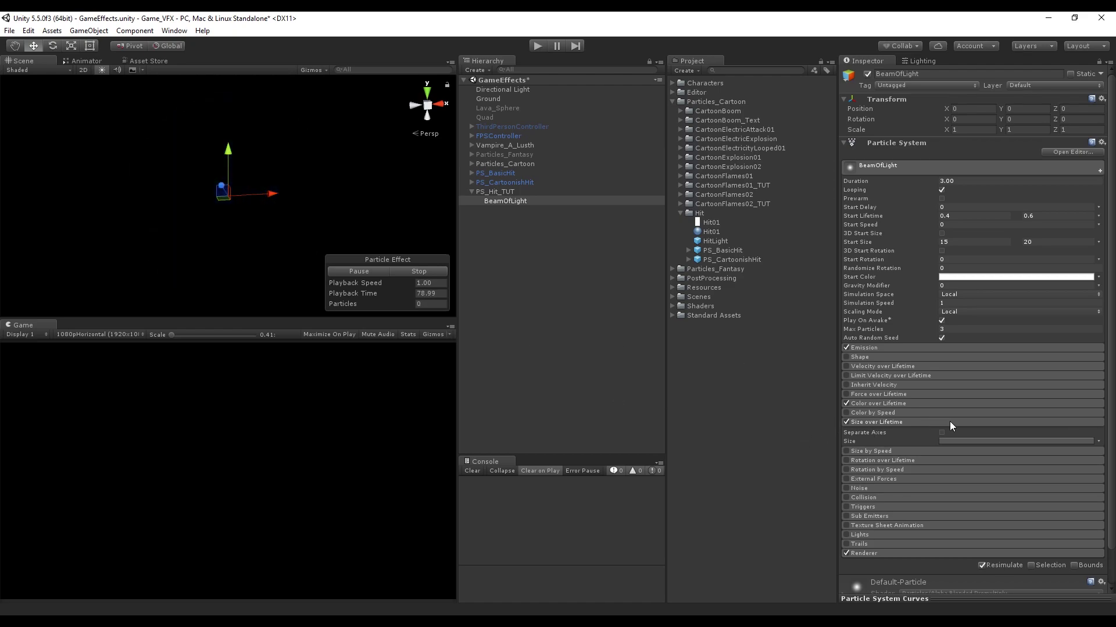
click(952, 442)
drag(951, 595, 864, 548)
right_click(949, 468)
click(968, 468)
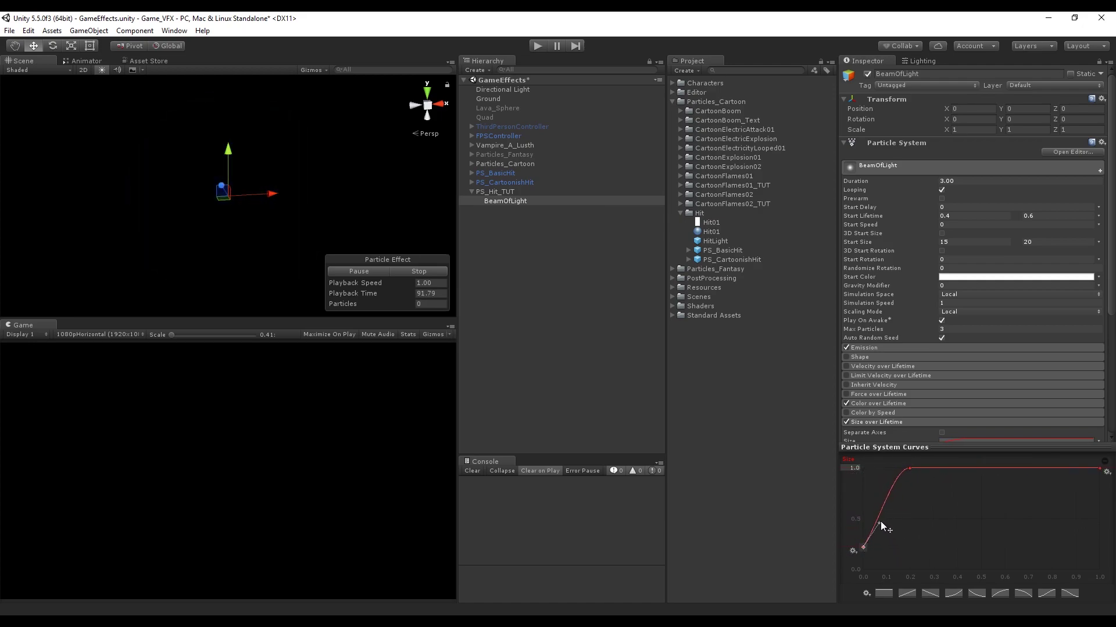
Step: Lower the size curve's end key to 0 and steepen the curve around its start and peak keys
drag(1100, 468, 1065, 557)
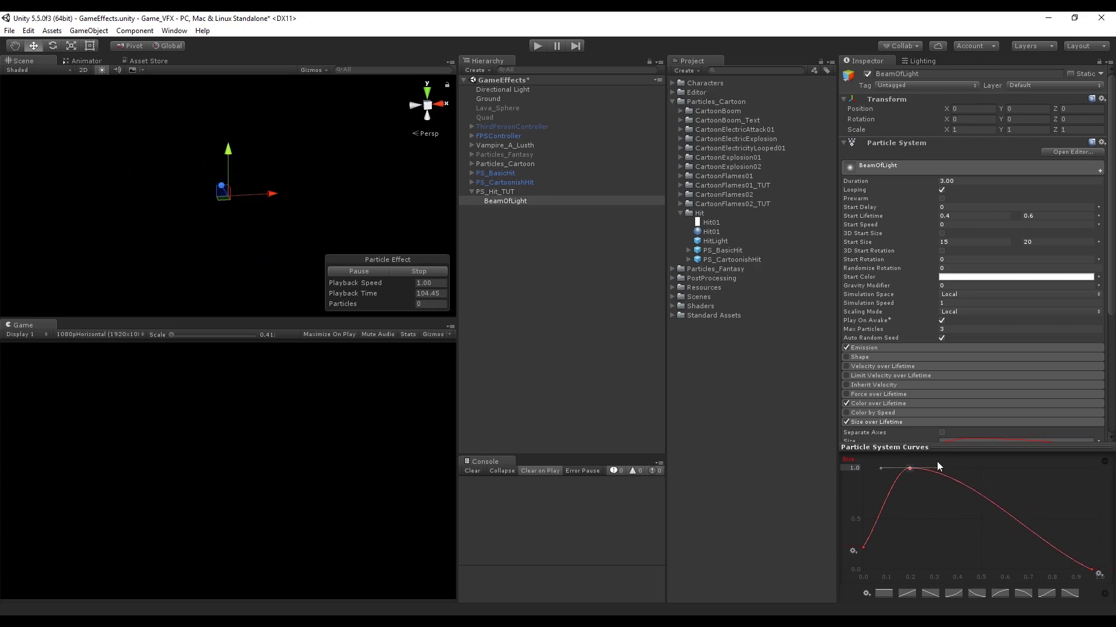
click(910, 469)
click(864, 547)
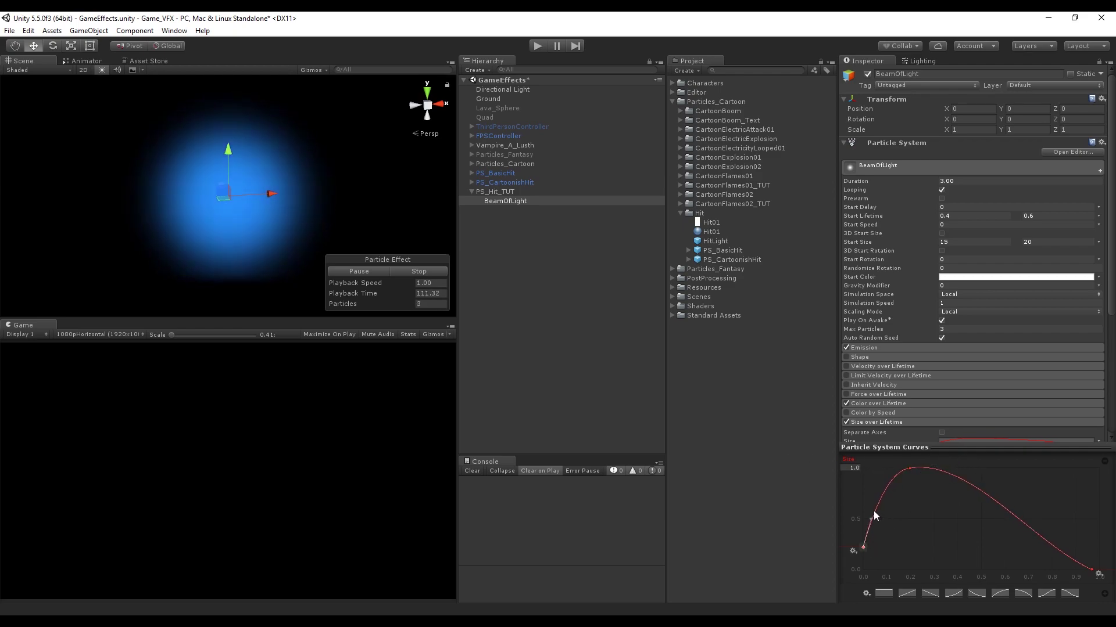
scroll(922, 375, down, 3)
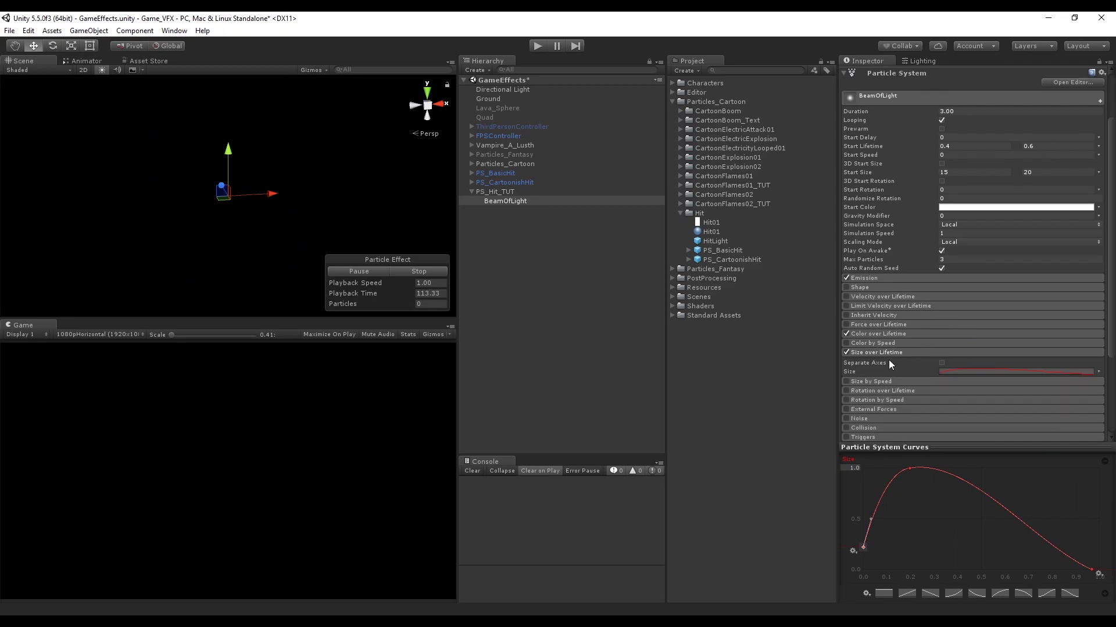
click(890, 352)
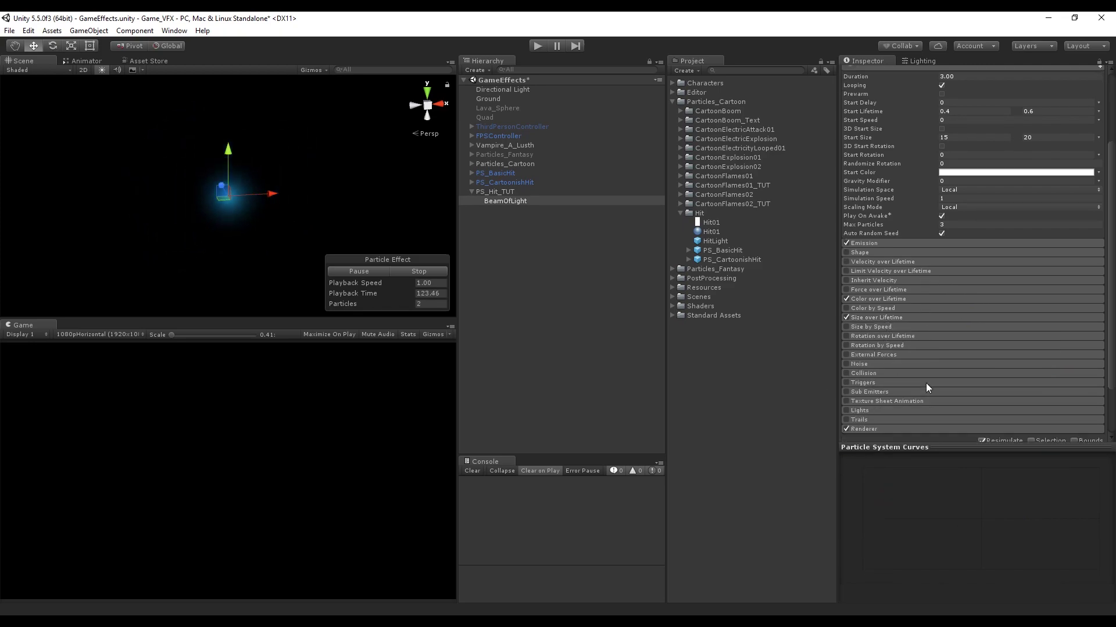
Step: Set the Renderer module's Max Particle Size to 3 for BeamOfLight and collapse the module
scroll(950, 371, down, 5)
scroll(951, 370, down, 1)
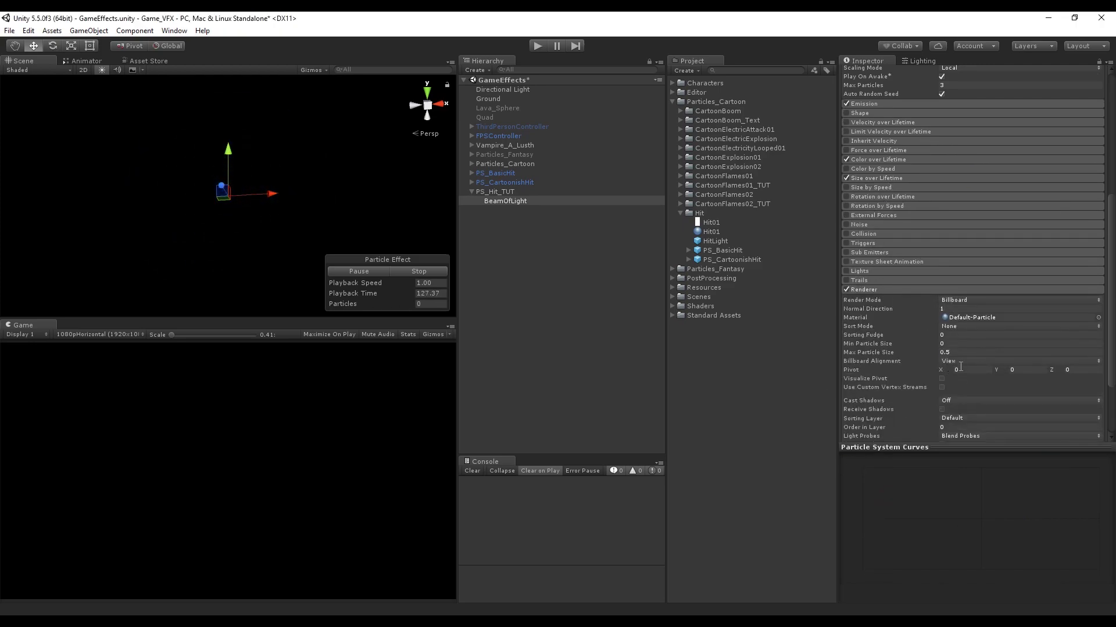
click(963, 354)
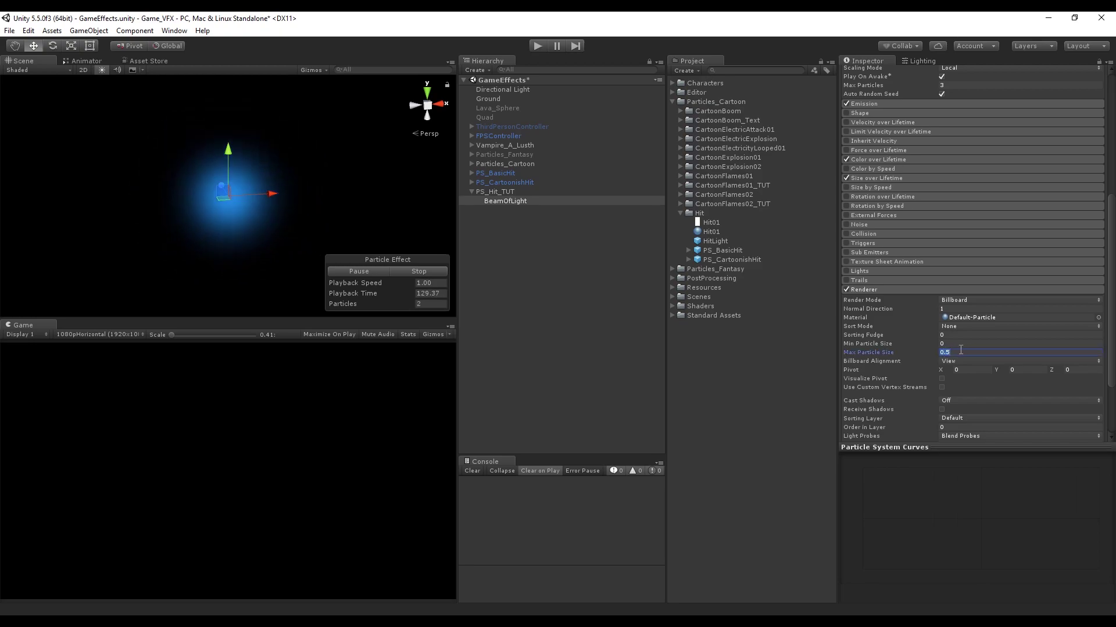
text(3)
click(880, 287)
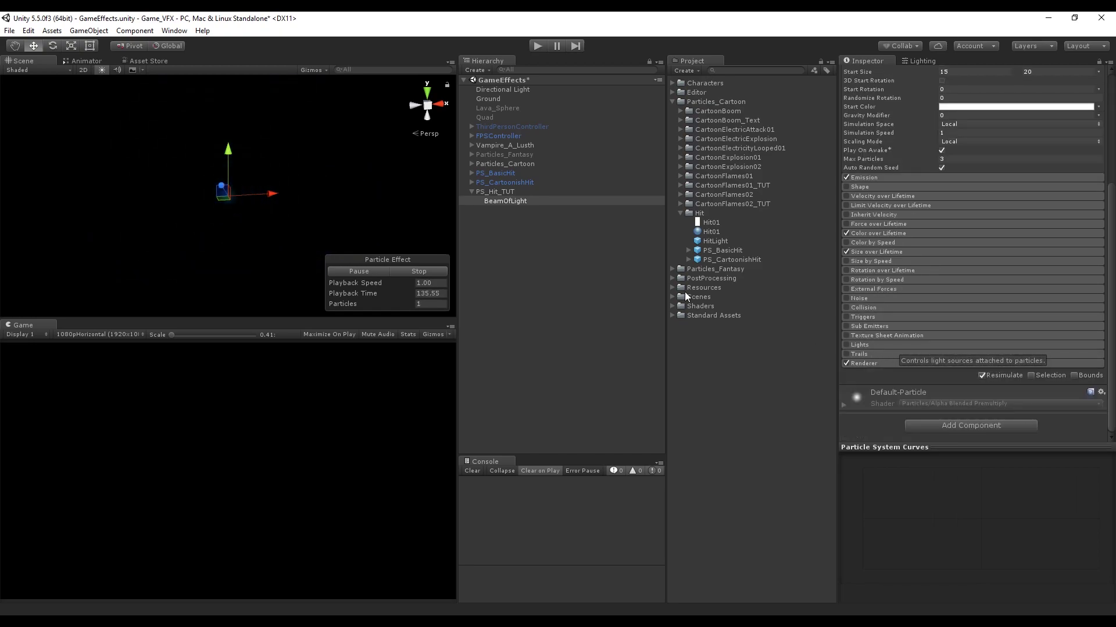
Step: Create a point light in the scene and name it HitLight
right_click(526, 302)
mouse_move(605, 439)
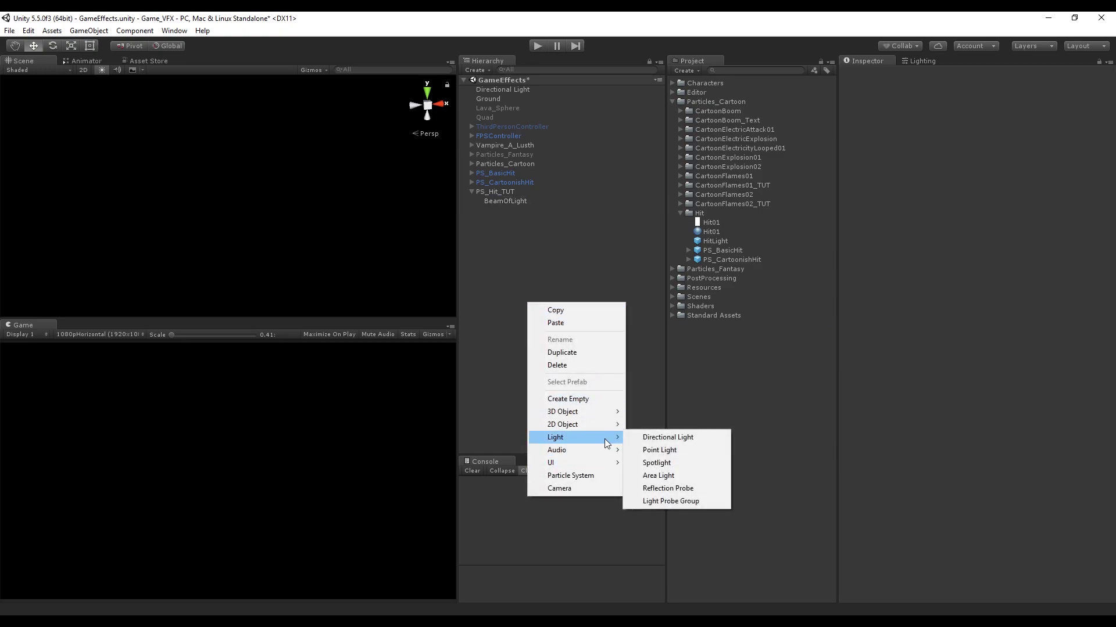
click(661, 449)
click(919, 75)
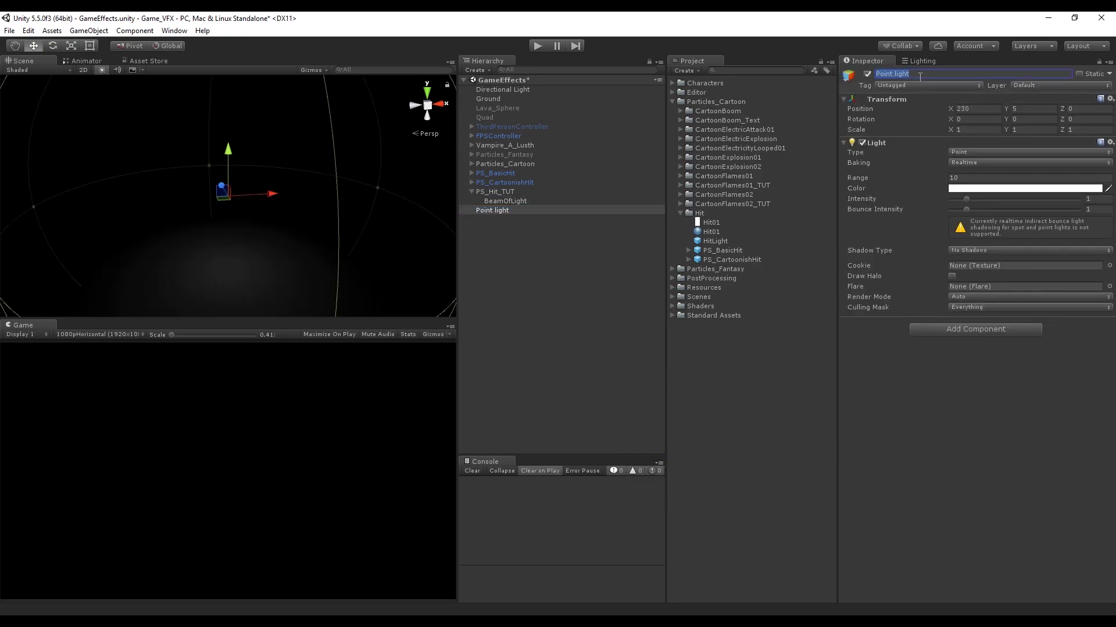
text(HitLight)
Step: Create a folder named HIt_TUT inside the Particles_Cartoon folder
click(677, 212)
click(678, 212)
right_click(719, 100)
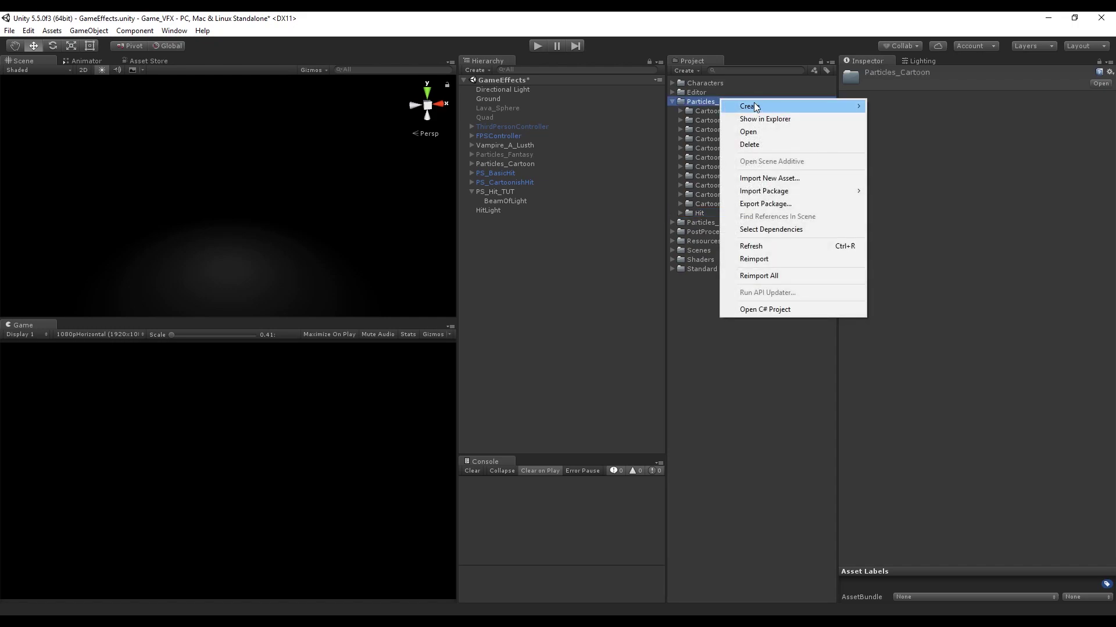
mouse_move(792, 106)
click(893, 106)
text(HIt_TUT)
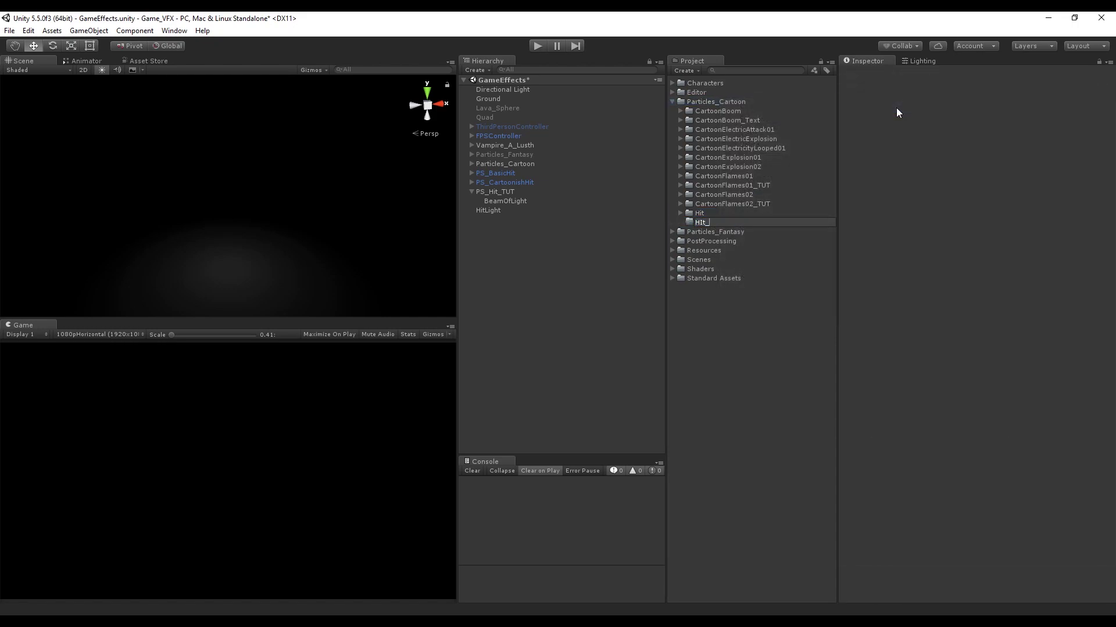
key(Return)
Step: Save HitLight as a prefab in the HIt_TUT folder, delete it from the scene and select the prefab
drag(474, 209, 699, 222)
click(492, 211)
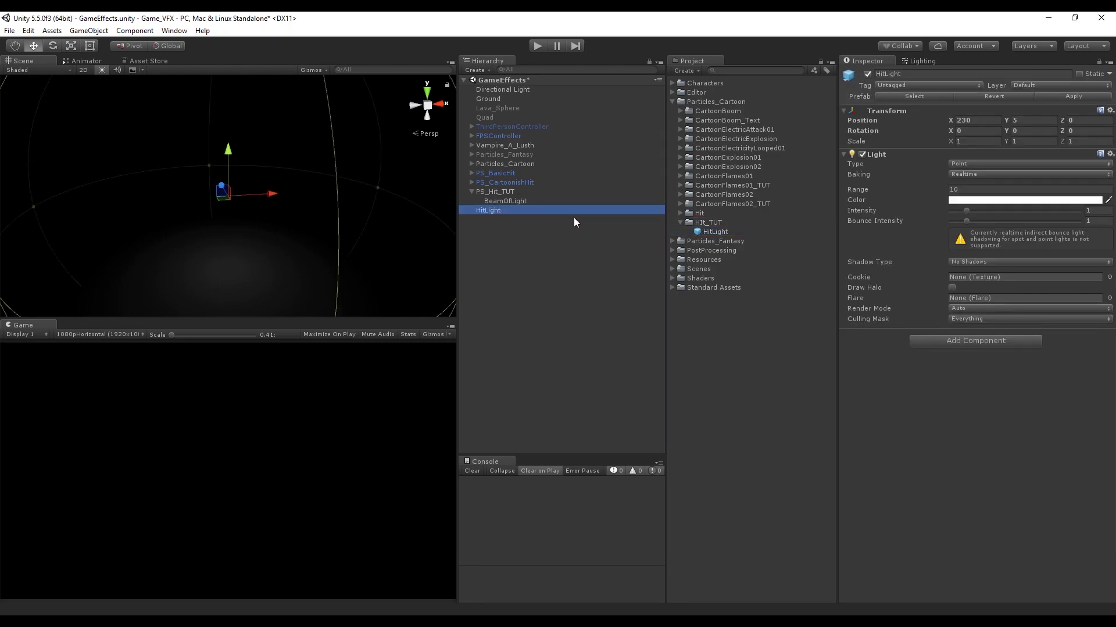
key(Delete)
click(712, 232)
click(970, 180)
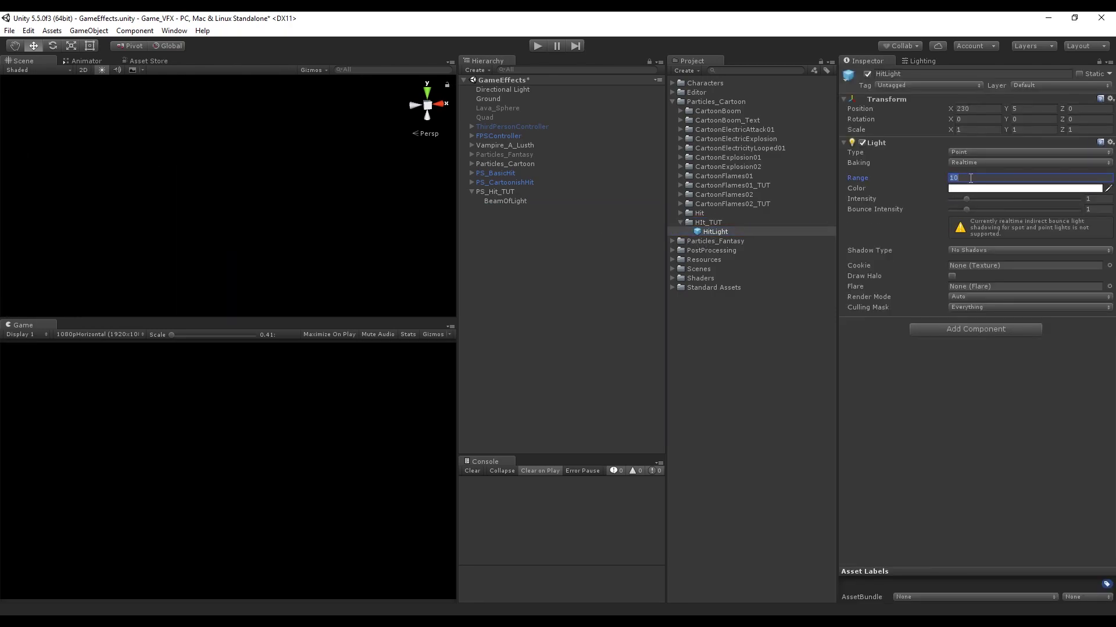
Step: Enable BeamOfLight's Lights module, assign the HitLight prefab as its light and set the Ratio to 1
click(501, 201)
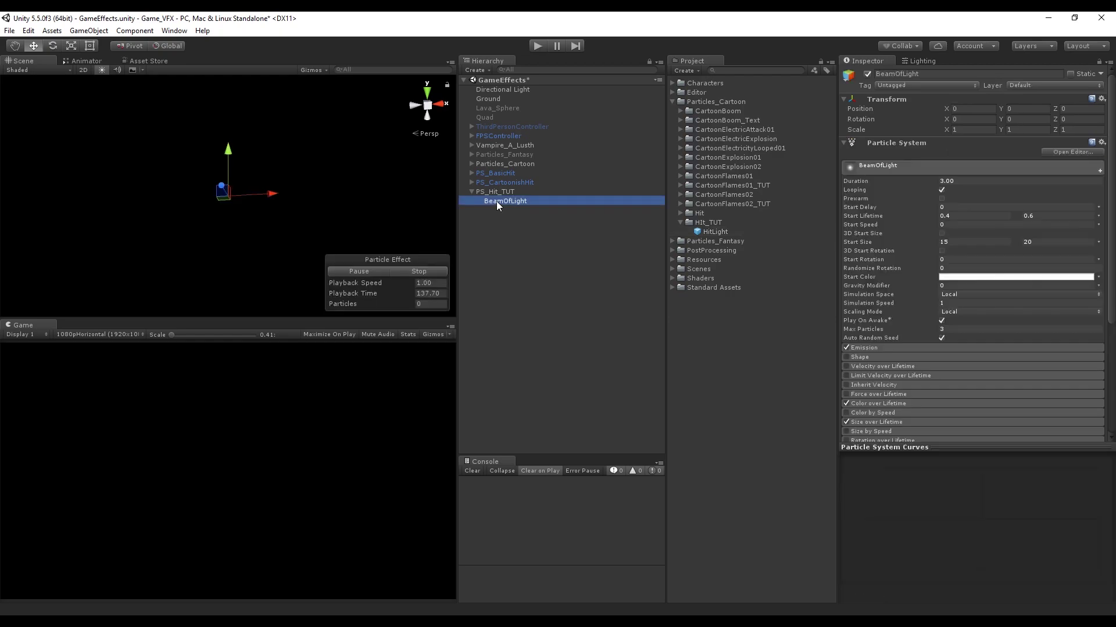
scroll(943, 395, down, 10)
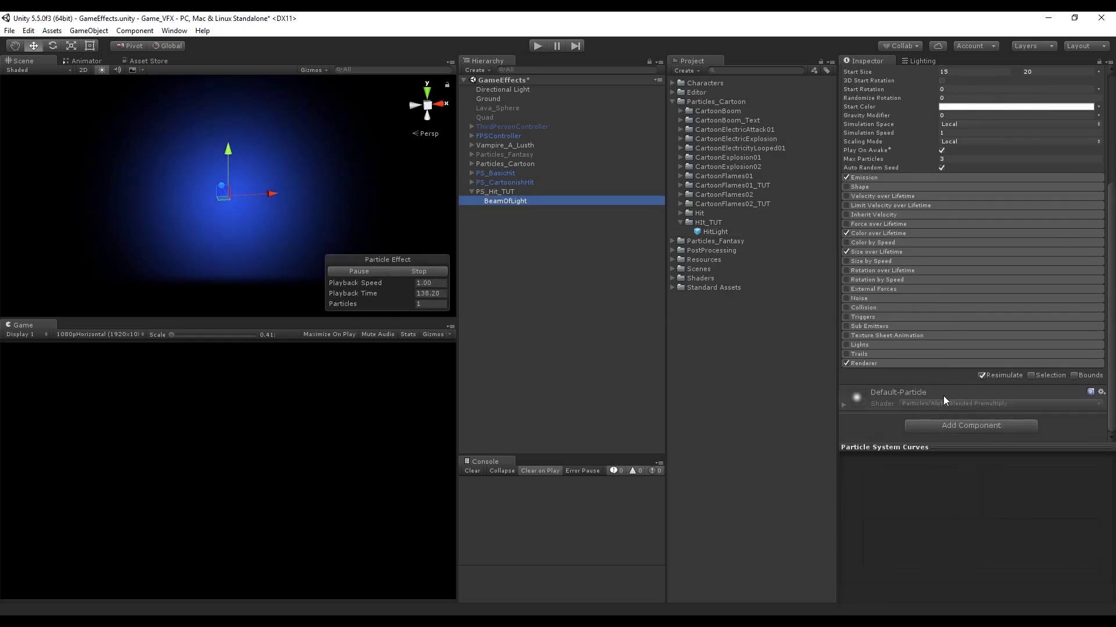
click(864, 345)
click(846, 346)
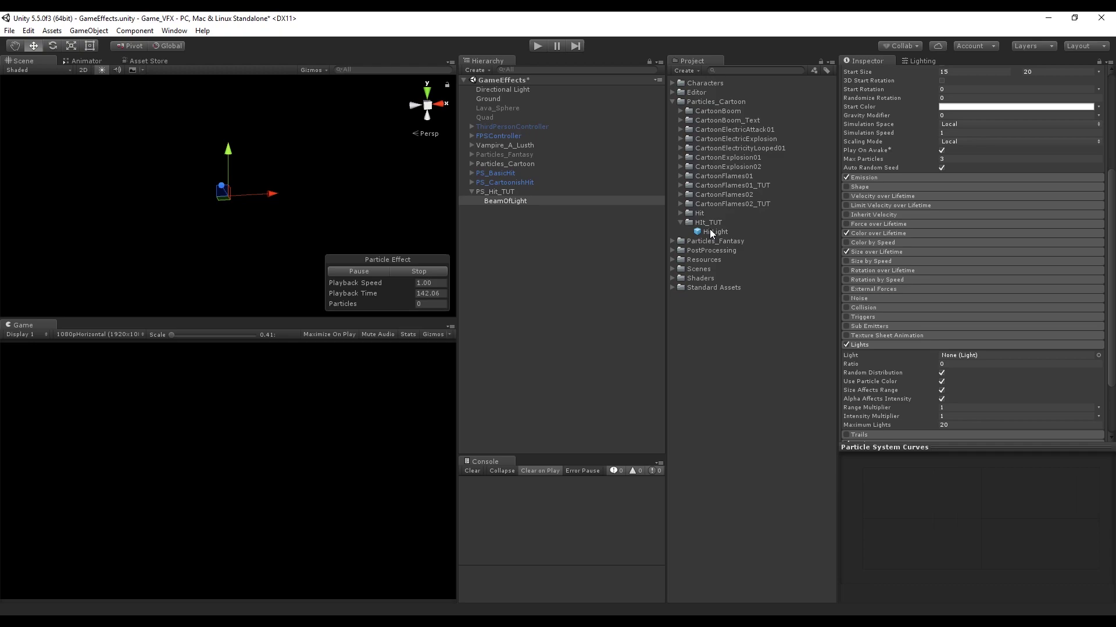
drag(710, 230, 959, 362)
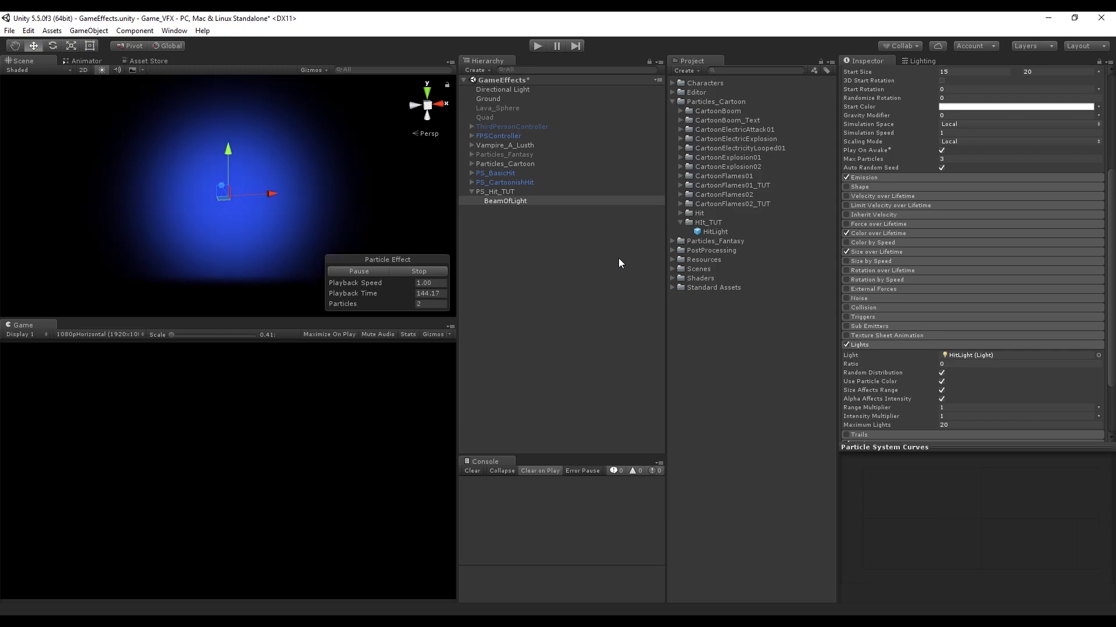
click(941, 365)
text(1)
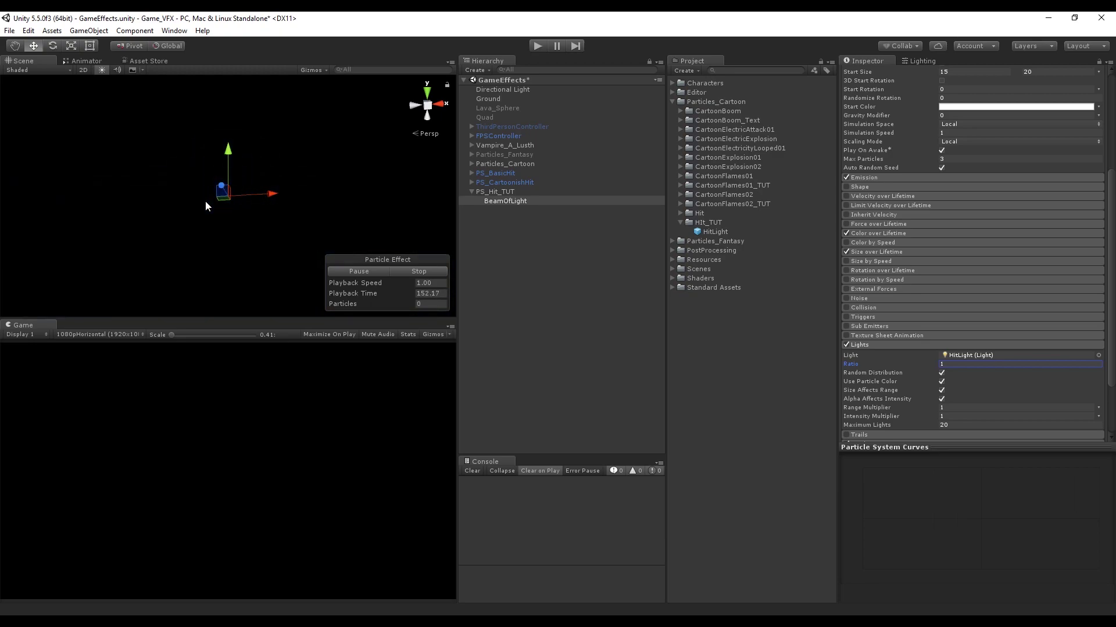
Step: Set Maximum Lights to 1 and make the Range Multiplier random between two constants, 0.8 and 1.2
key(Tab)
text(1)
click(1098, 408)
click(1005, 445)
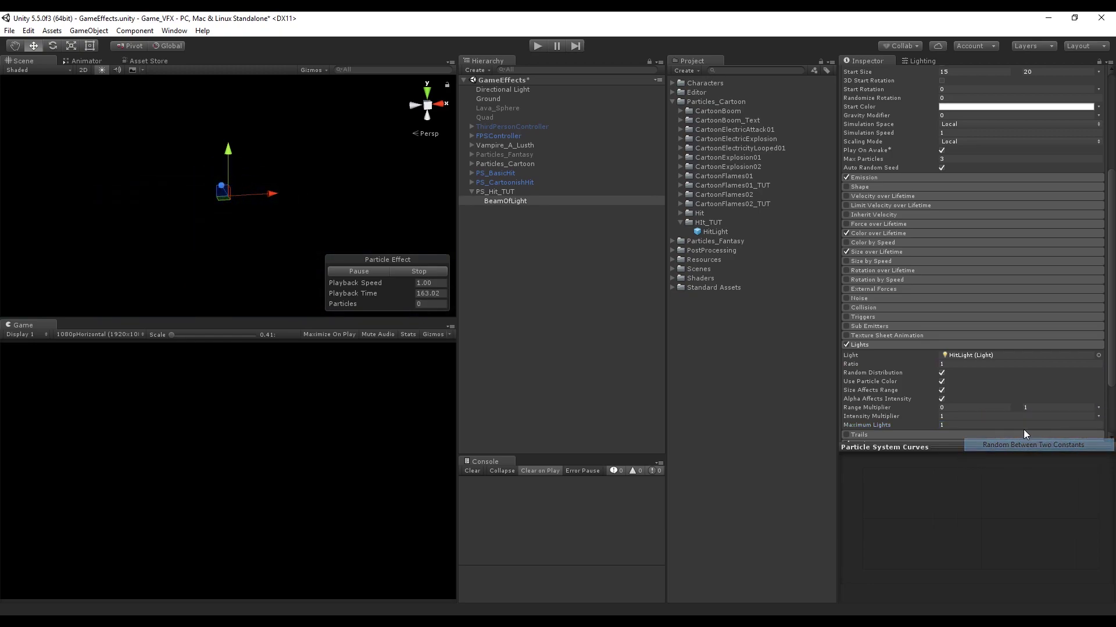
click(990, 408)
text(0.8)
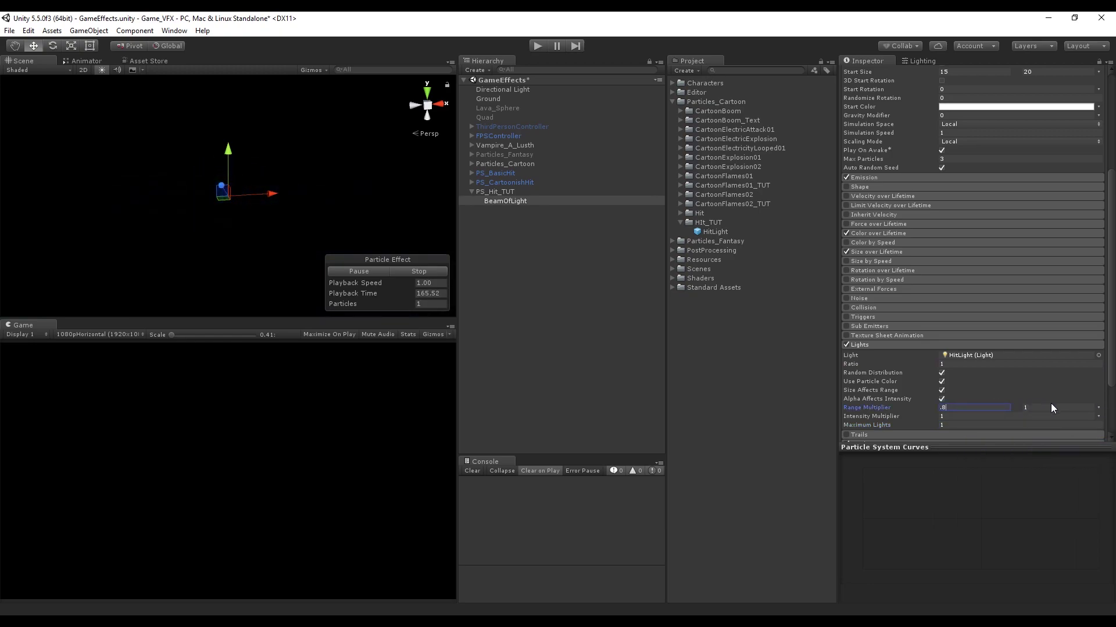
click(1051, 407)
text(1.2)
Step: Make the Intensity Multiplier random between two constants, 0.8 and 1.2, and collapse the Lights module
click(1097, 417)
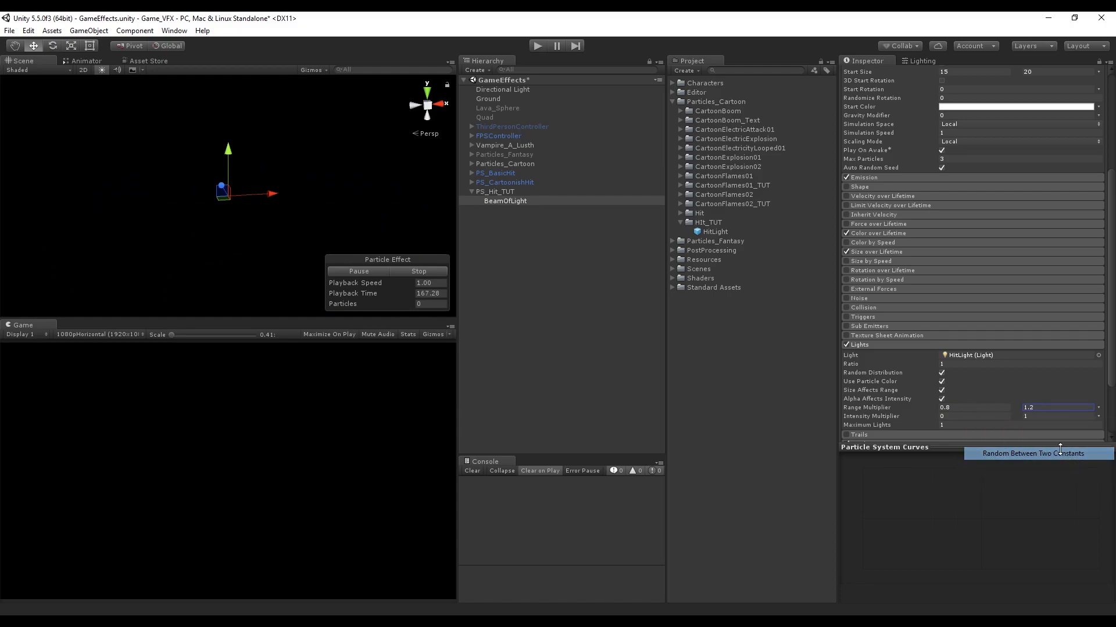
click(1033, 453)
click(984, 417)
text(0.8)
click(1040, 417)
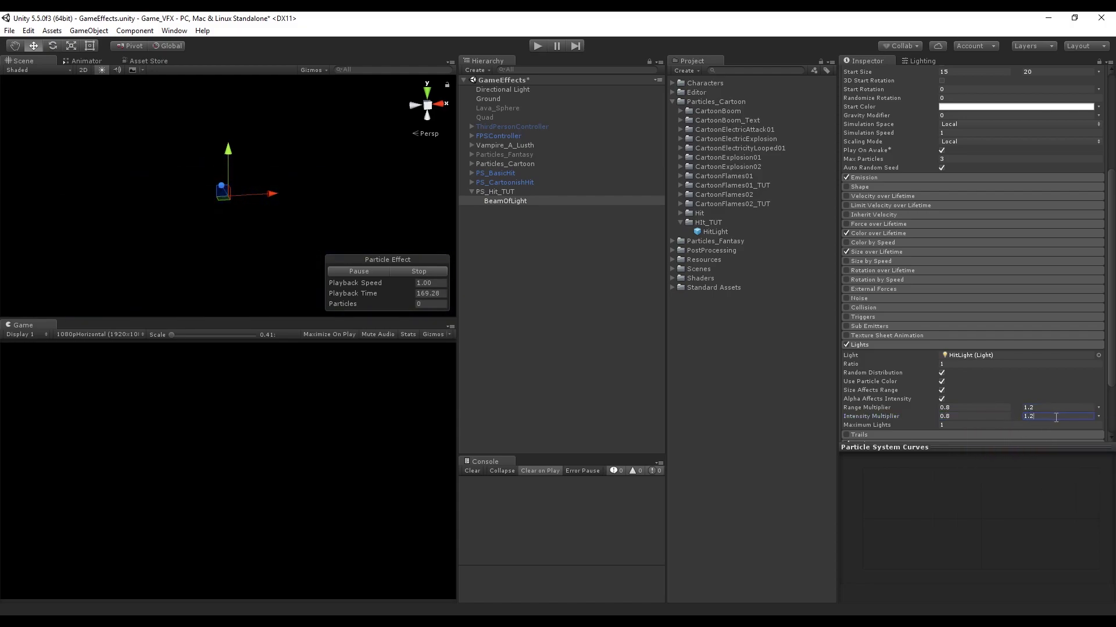
text(1.2)
scroll(994, 408, down, 3)
click(895, 274)
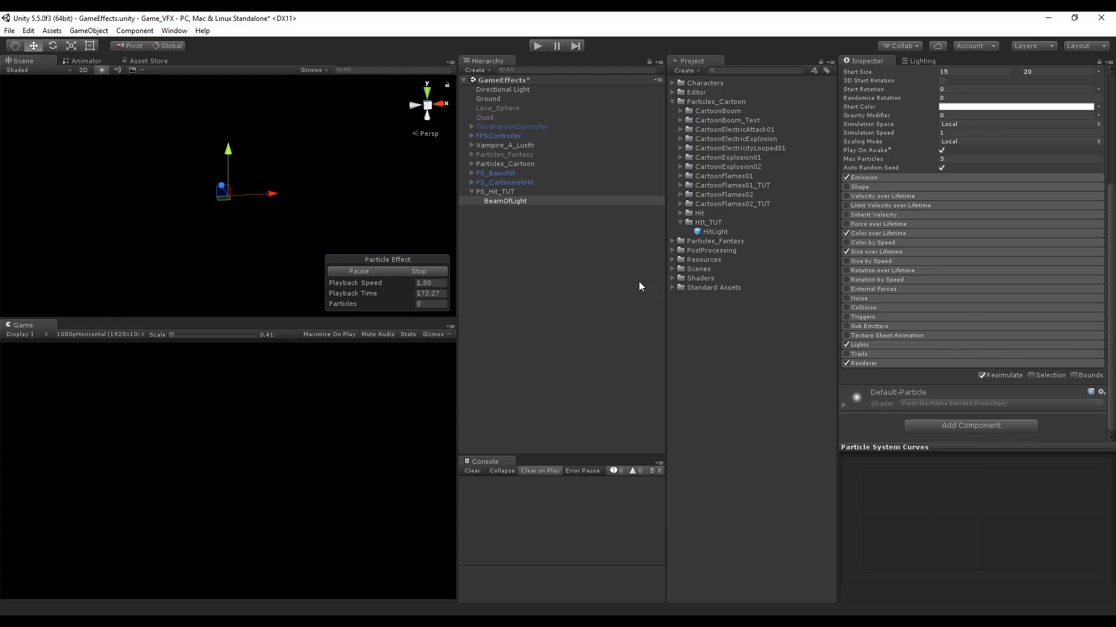
Step: Create a particle system named RedParticles directly under PS_Hit_TUT and set its Duration to 3
right_click(513, 201)
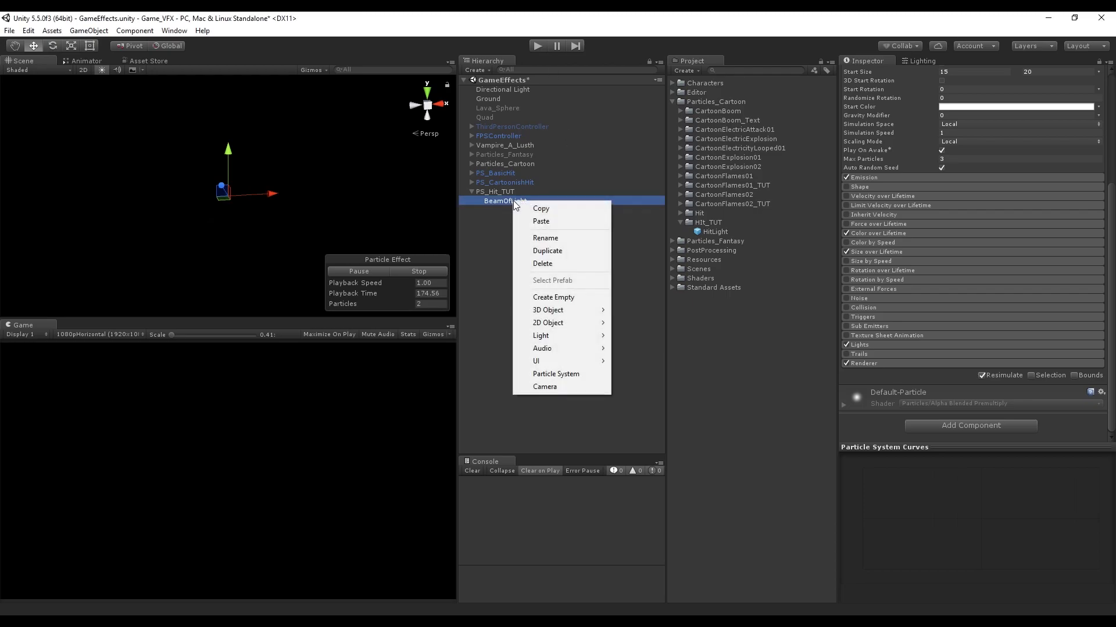
click(578, 373)
click(935, 73)
text(RedParticle)
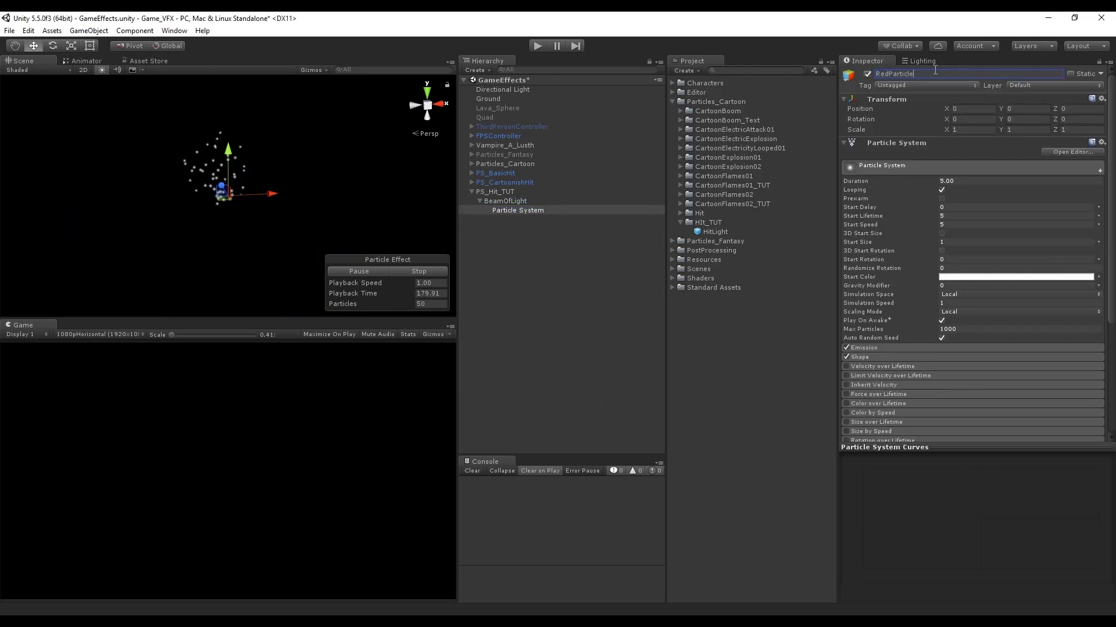
text(s)
key(Return)
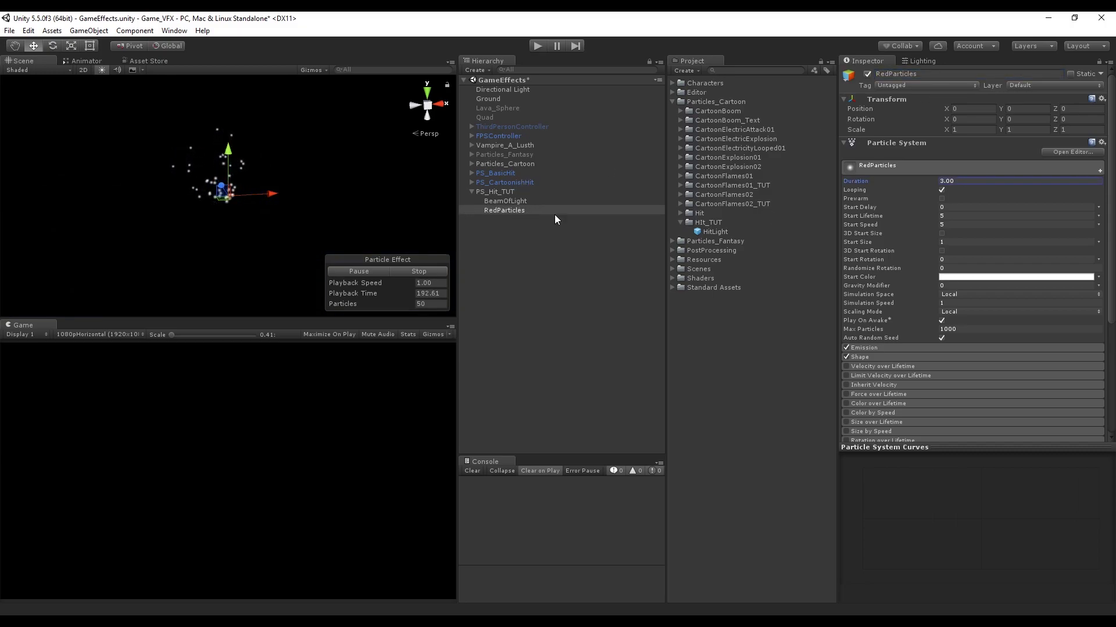
Step: Change the RedParticles emitter shape to Sphere and collapse the Shape module
click(902, 358)
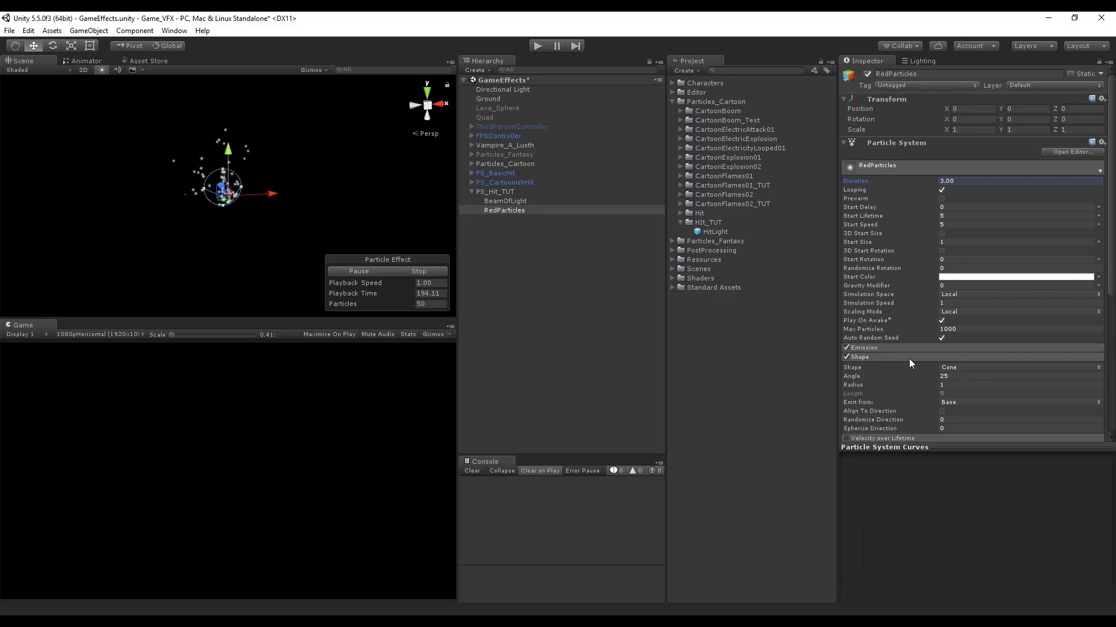
click(948, 367)
click(959, 378)
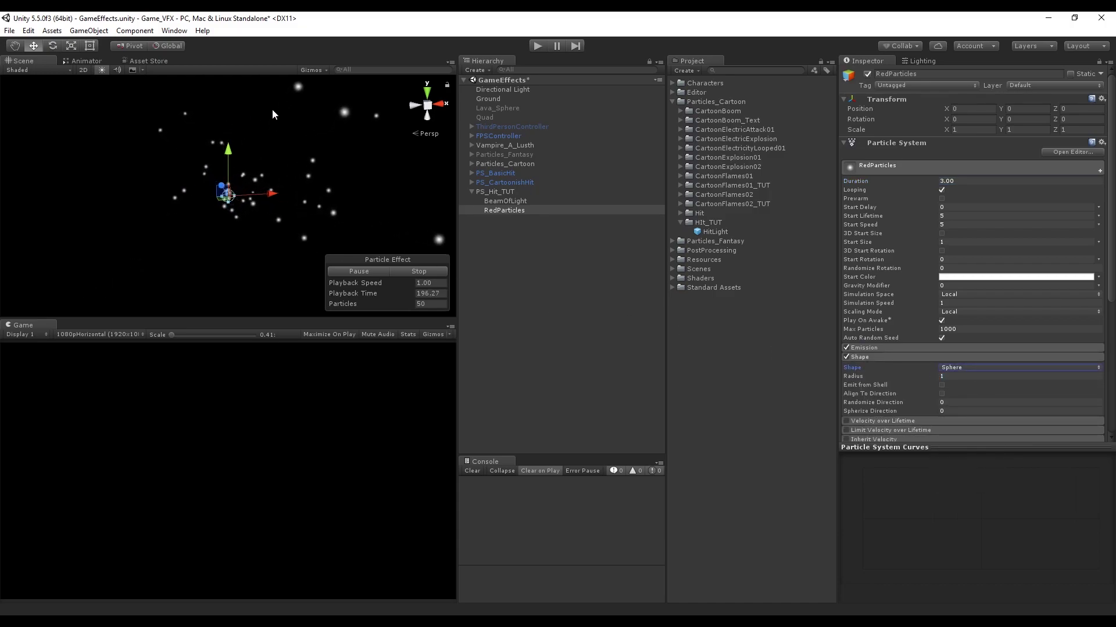
click(903, 357)
Step: Set the RedParticles emission Rate over Time to 0 and add a burst at time 0
click(933, 347)
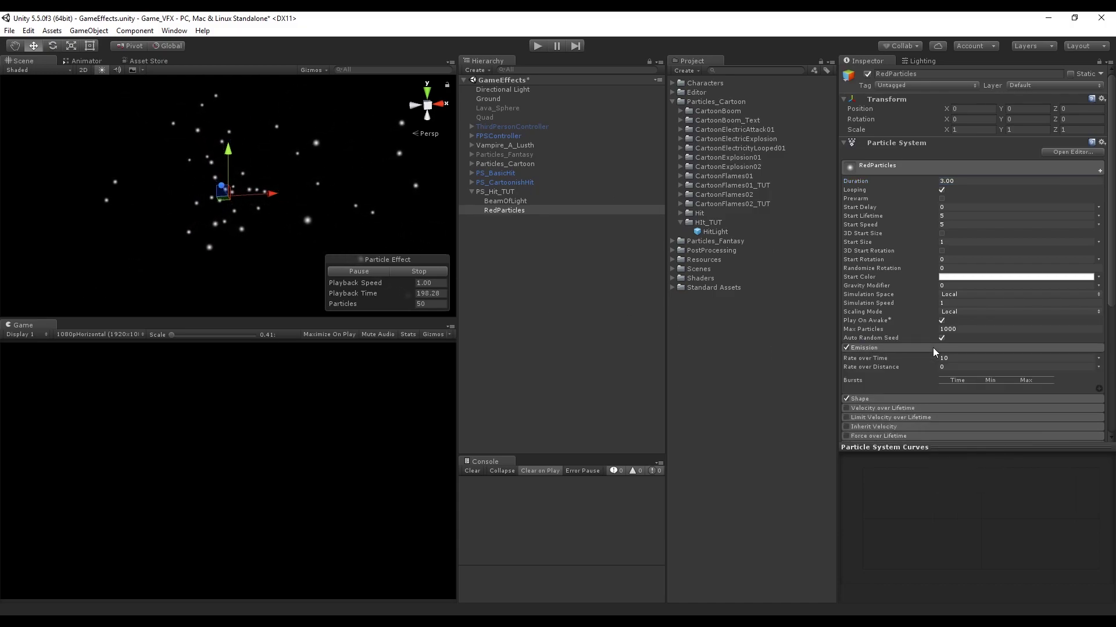
click(971, 357)
text(0)
click(1098, 388)
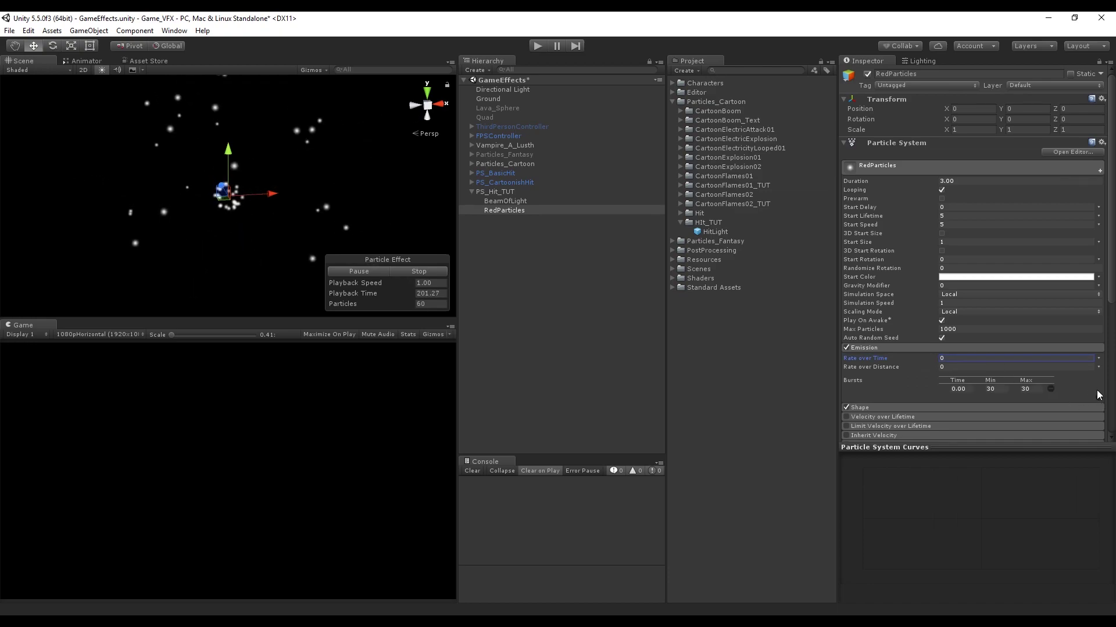
Step: Set the burst's maximum count to 150 and limit RedParticles to 30 Max Particles
click(1001, 391)
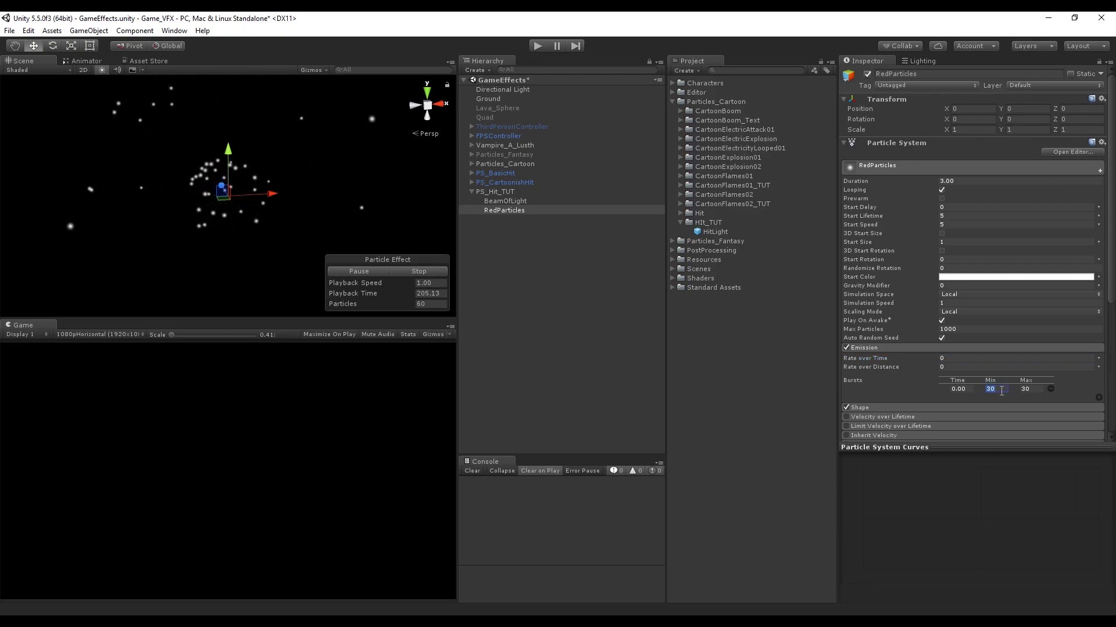
click(1030, 388)
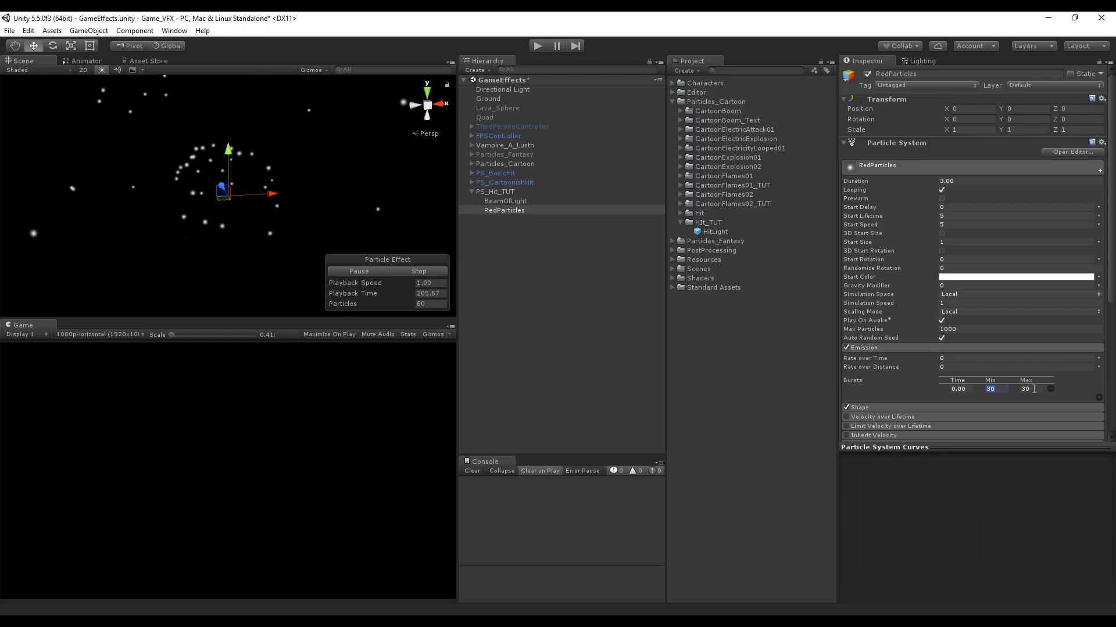
text(150)
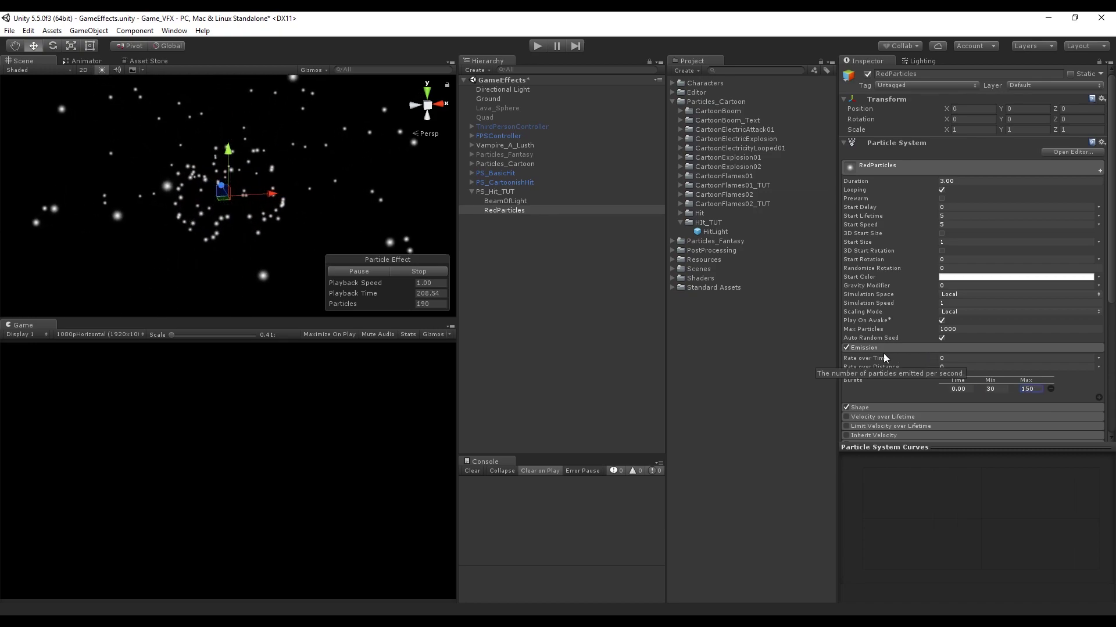
click(962, 329)
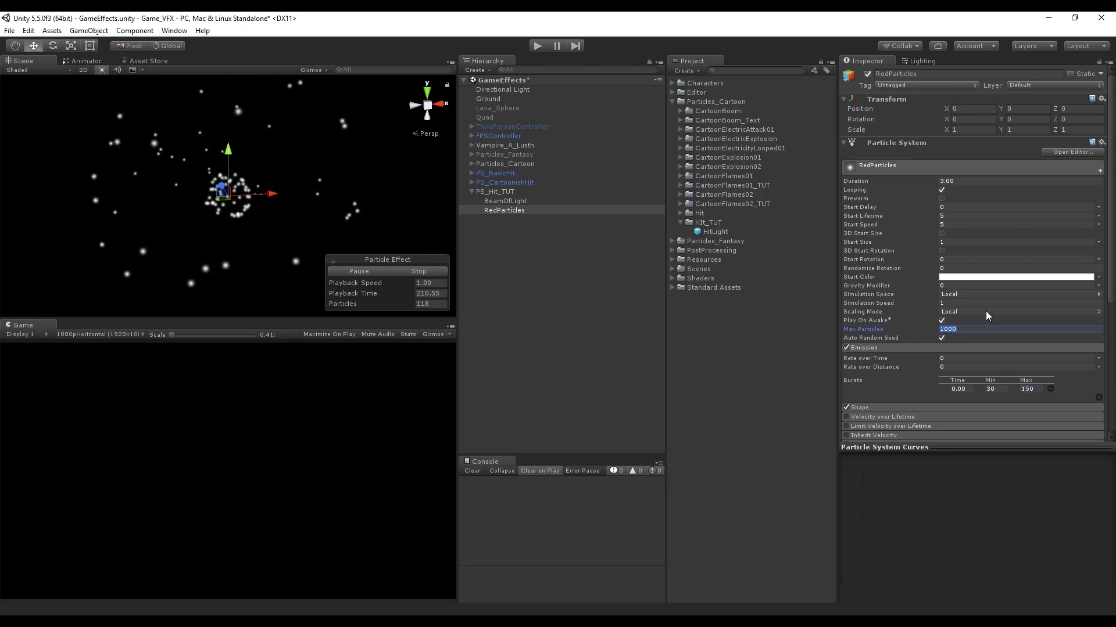
text(30)
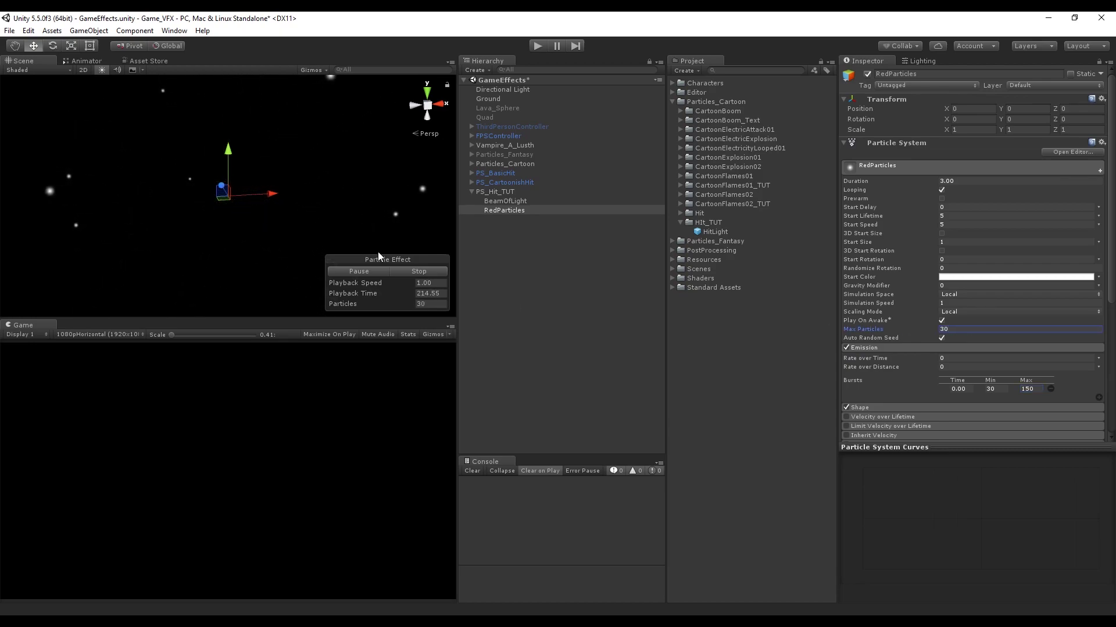
Step: Make the RedParticles Start Lifetime random between two constants, 0.3 and 0.7
click(1098, 217)
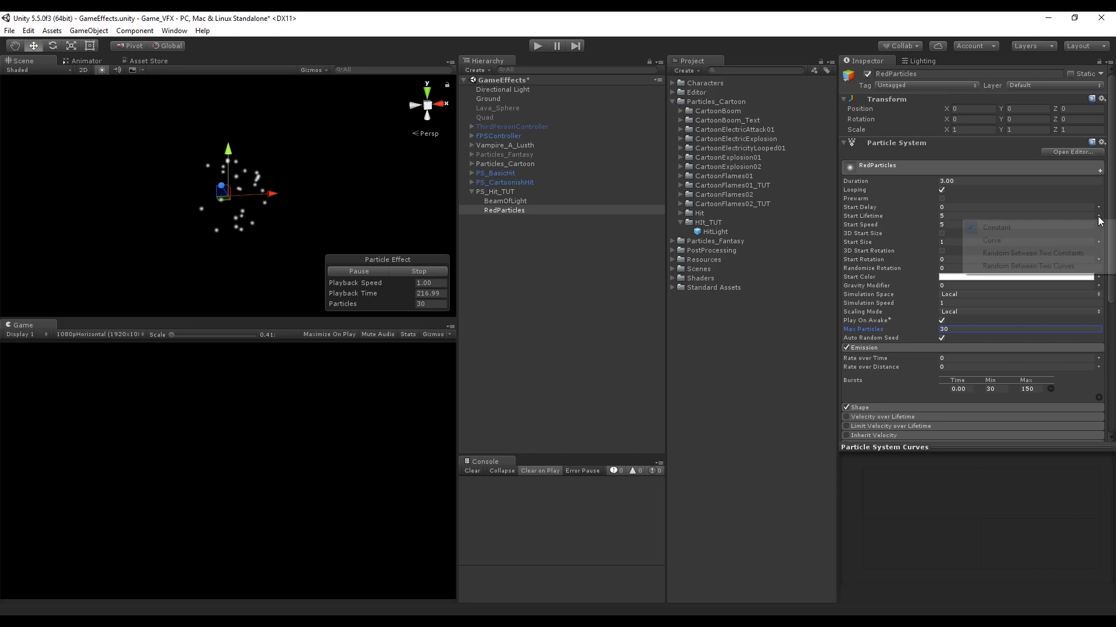
click(1047, 256)
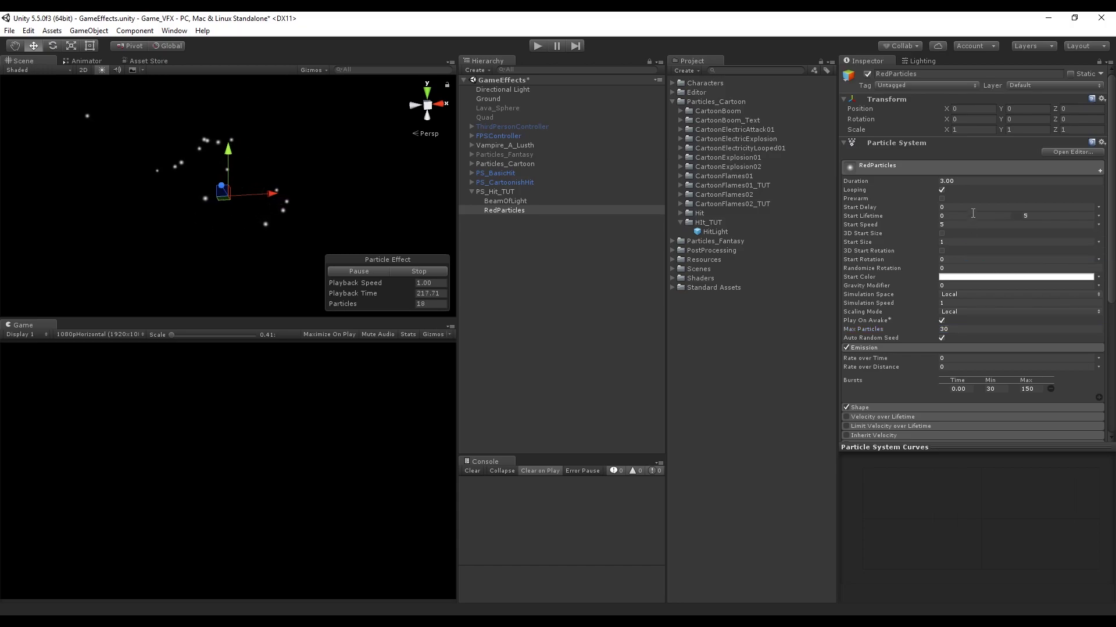
click(966, 216)
text(0.3)
click(1041, 215)
Step: Make the RedParticles Start Speed random between two constants, 6 and 10
click(1098, 225)
click(1070, 262)
click(995, 226)
text(6)
click(1037, 224)
text(10)
Step: Restart the RedParticles simulation in the scene to preview the burst, and stop it again
click(413, 273)
click(368, 267)
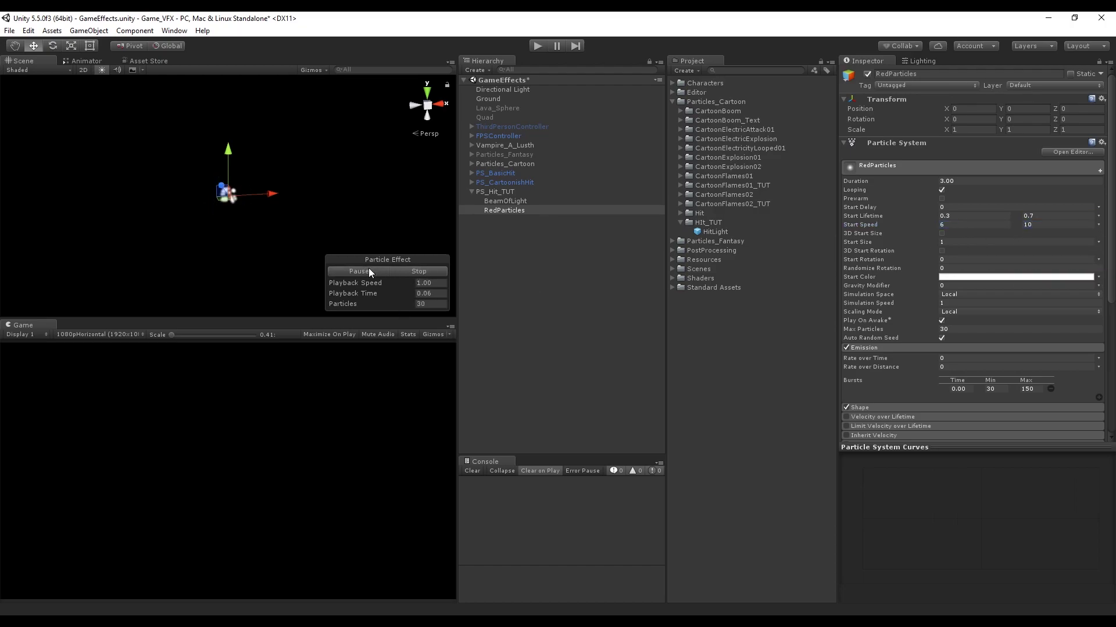
click(410, 269)
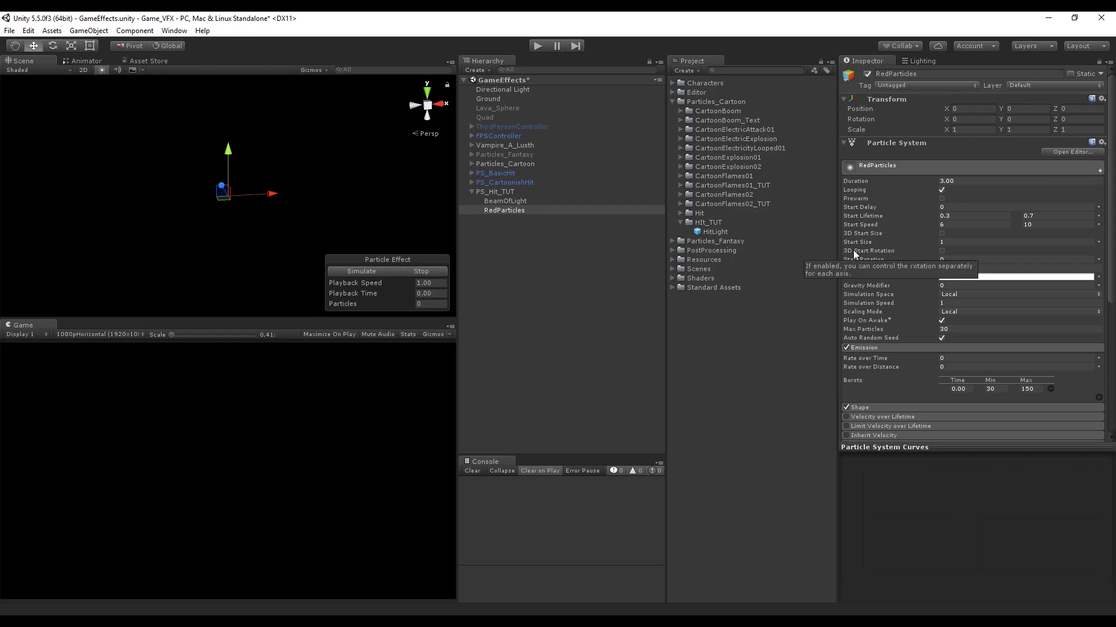
Step: Make the RedParticles Start Size random between two constants, 0.02 and 0.2, and simulate the effect
click(1098, 242)
click(1025, 281)
click(1098, 242)
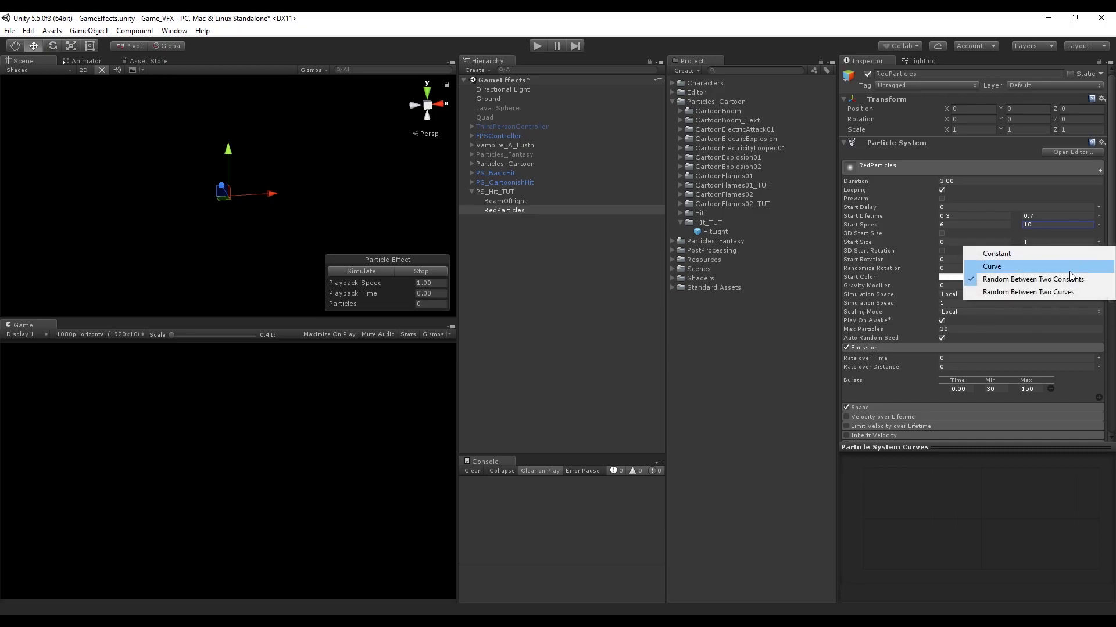
click(957, 242)
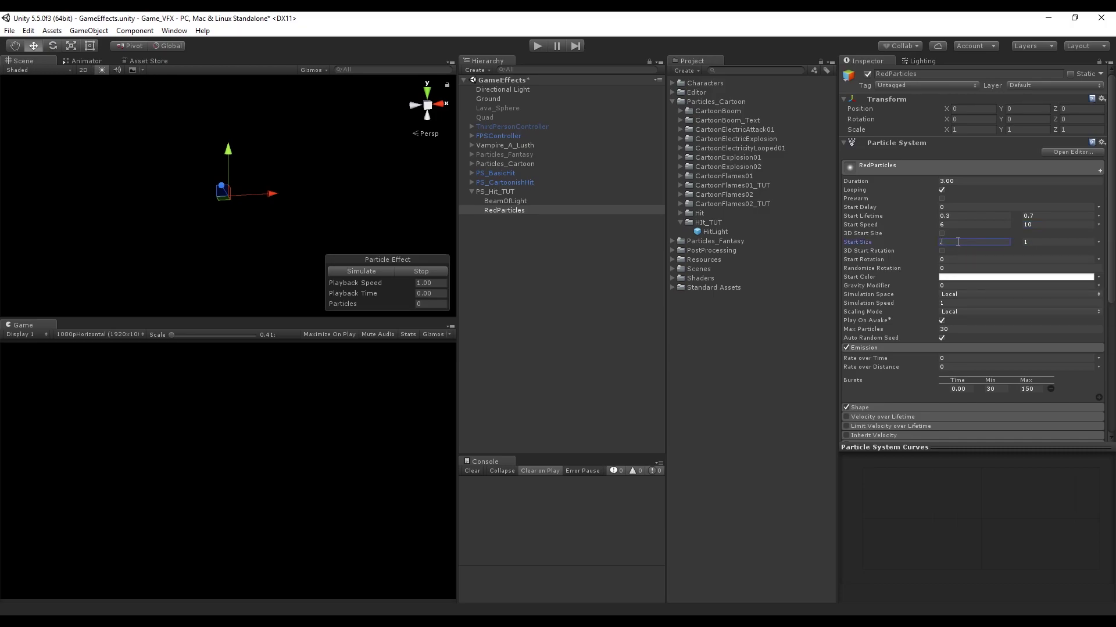
click(1038, 241)
click(366, 271)
Step: Set the Max Particle Size in the RedParticles Renderer module to 3
scroll(898, 352, down, 5)
click(884, 364)
scroll(935, 346, down, 3)
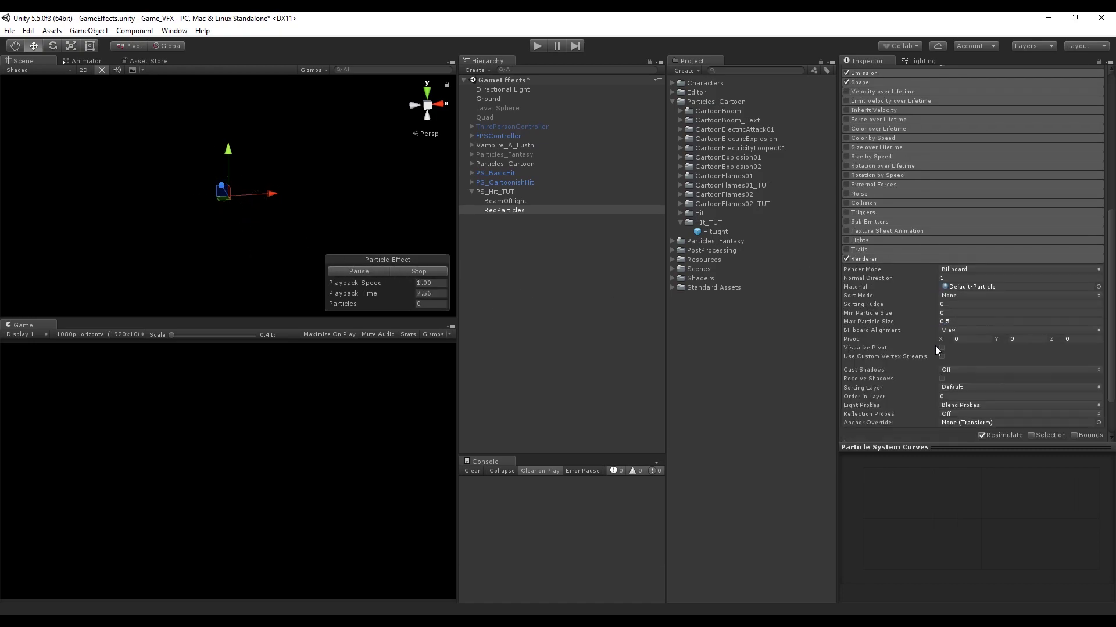
click(963, 321)
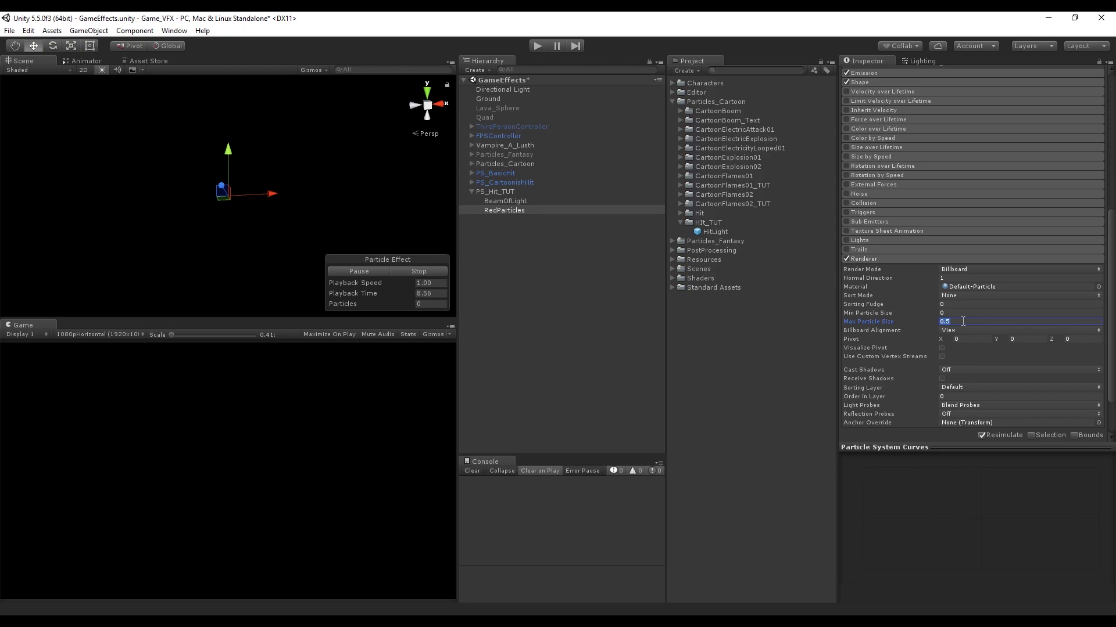
Step: Change the RedParticles Render Mode to Stretched Billboard with a Speed Scale of 0.4, and replay the simulation
click(955, 271)
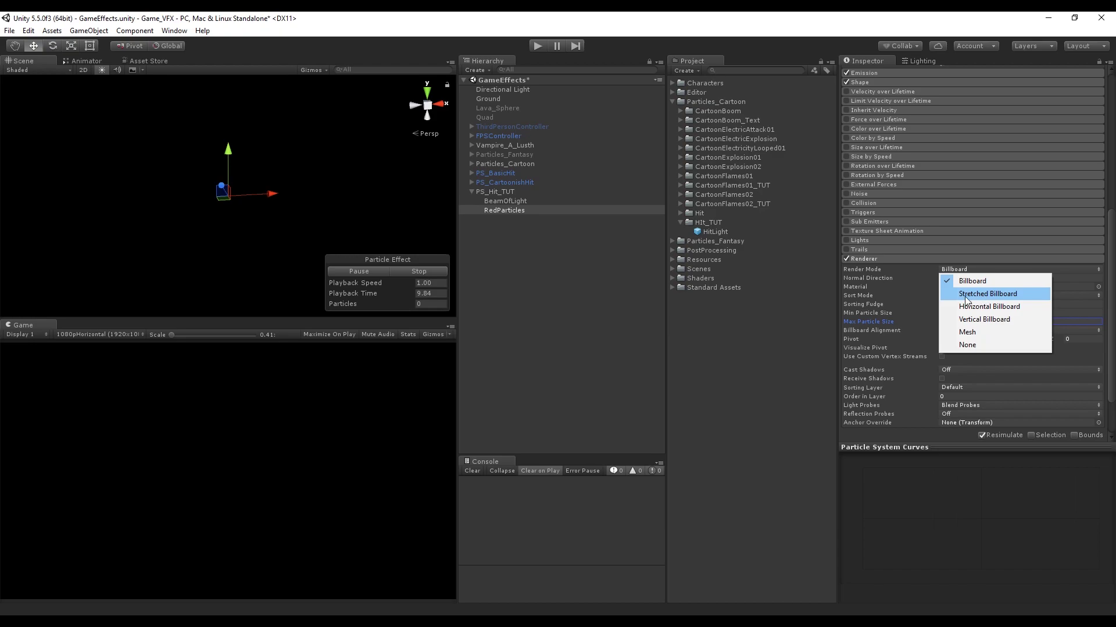
click(966, 297)
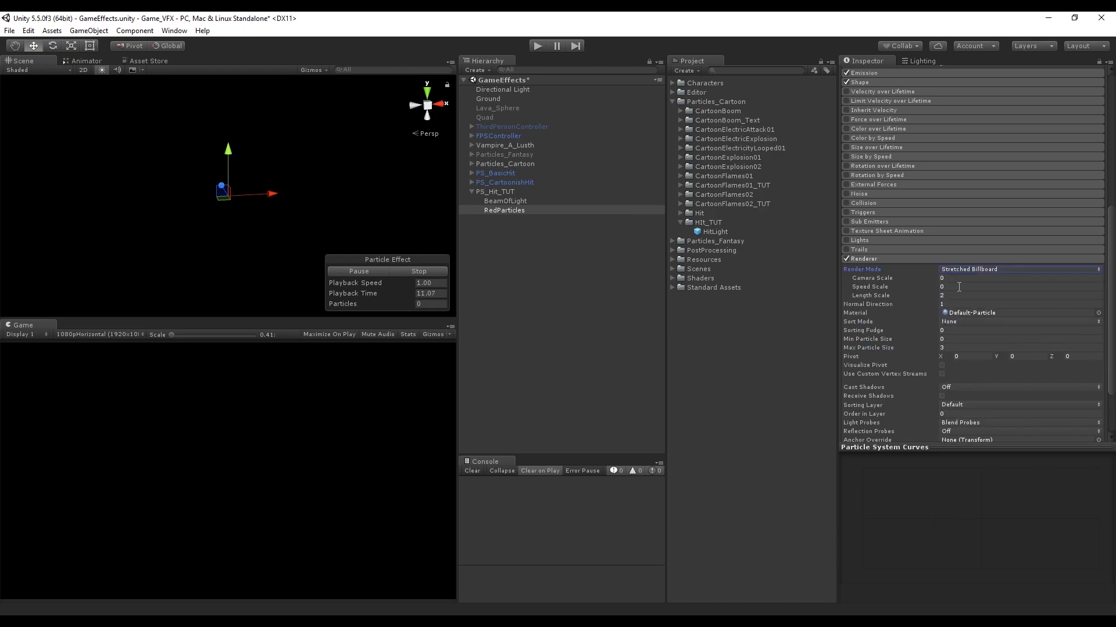
click(956, 288)
text(0.4)
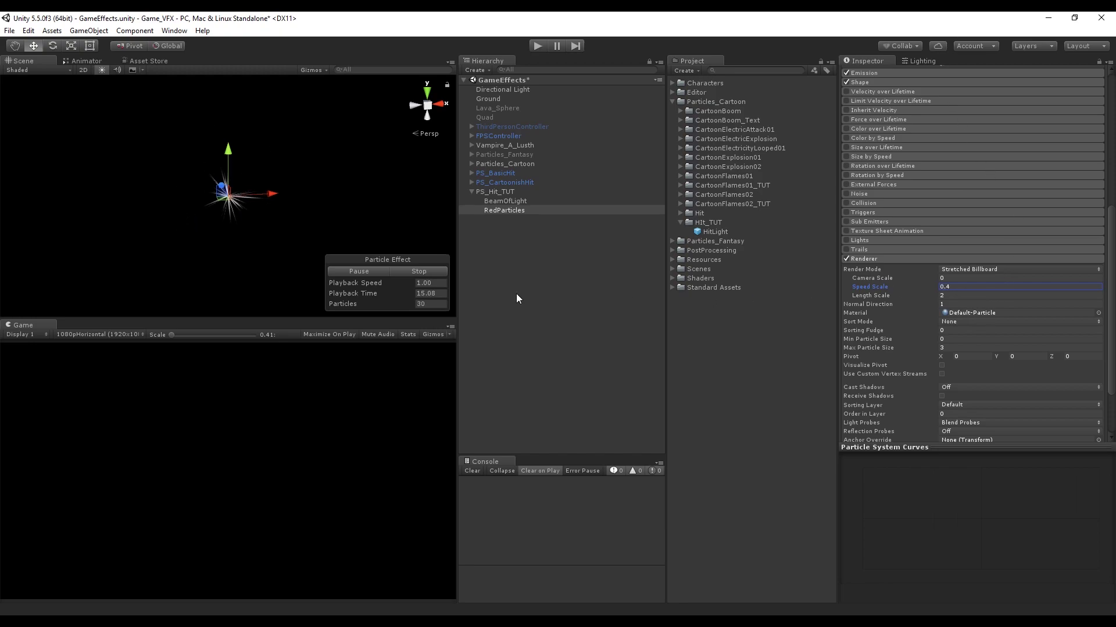
click(410, 267)
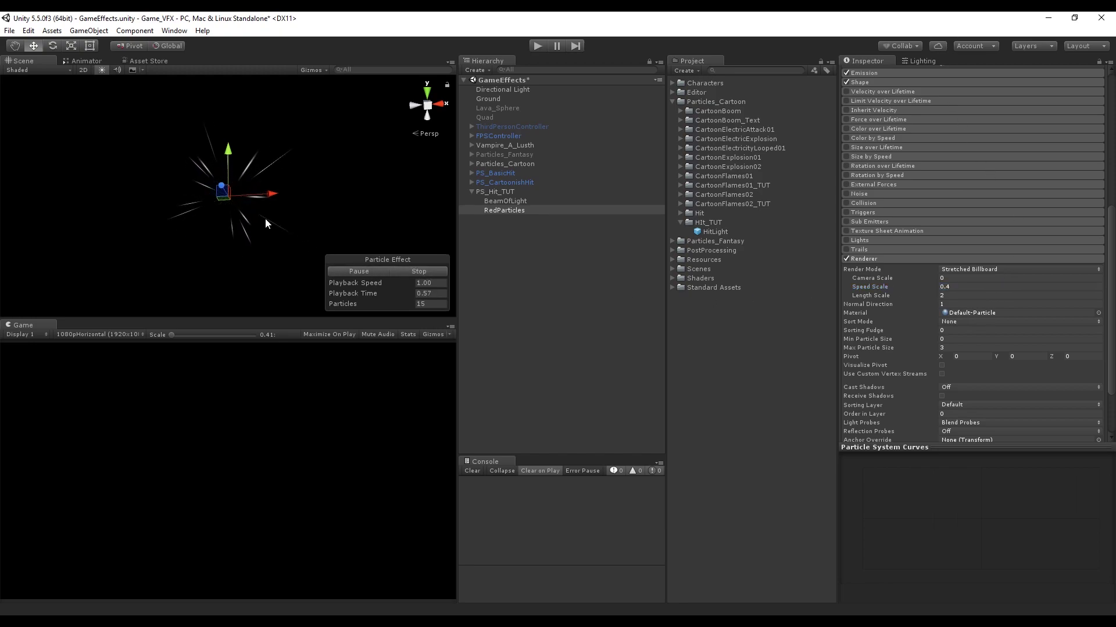
click(367, 269)
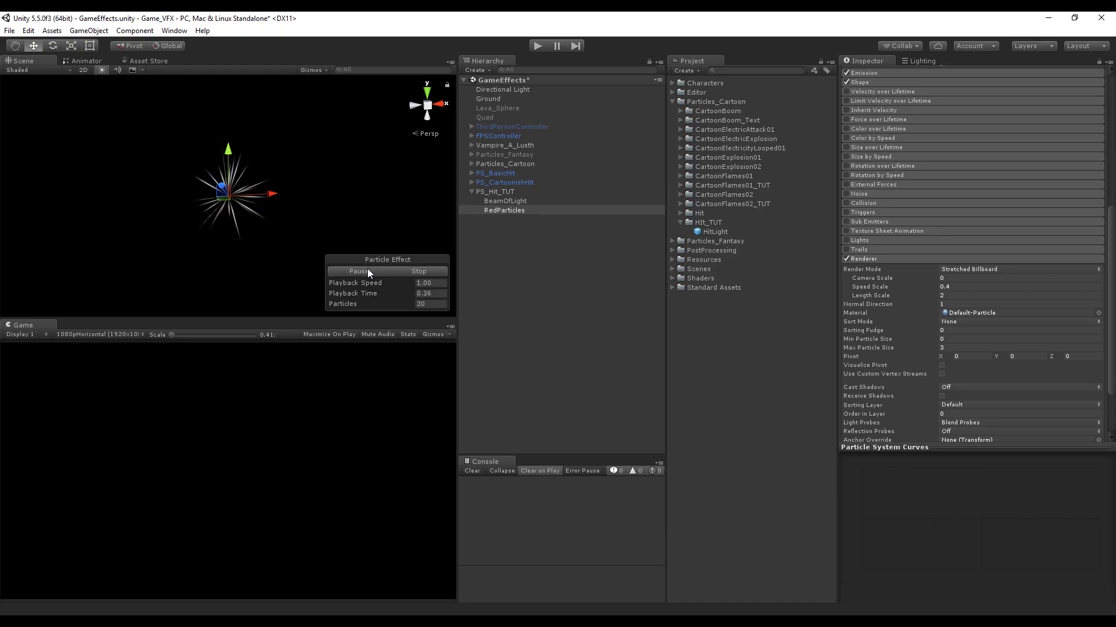
Step: Set the Speed Scale of the stretched RedParticles to 0.3 and simulate the burst again
click(965, 285)
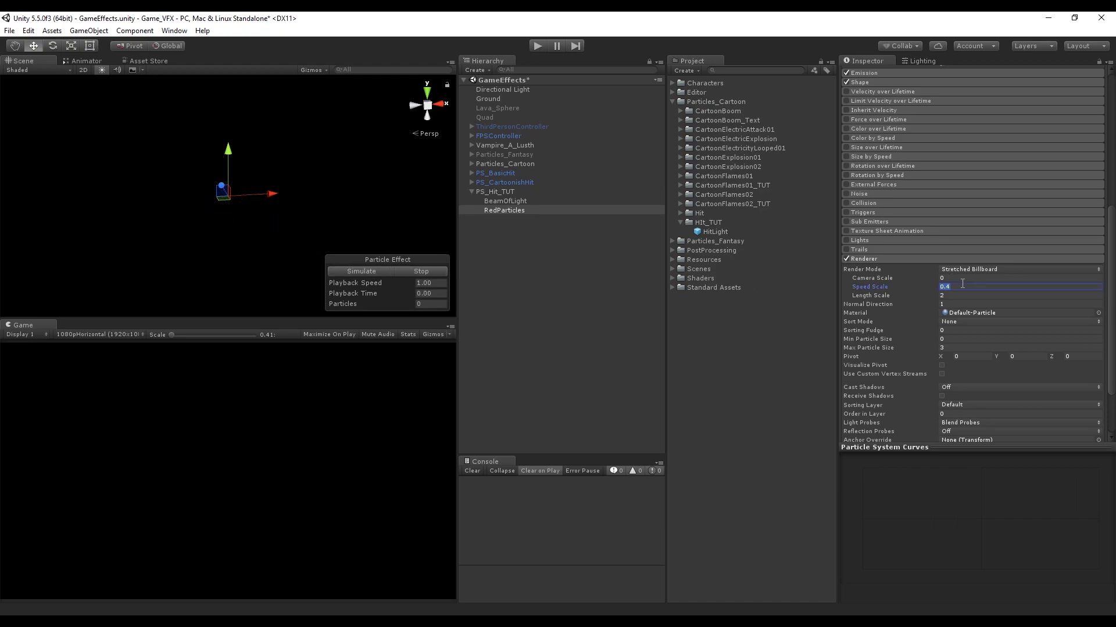
text(0.3)
click(366, 269)
Step: Enable Color over Lifetime on RedParticles and apply the blue gradient preset that fades out at both ends
scroll(884, 269, up, 5)
click(860, 268)
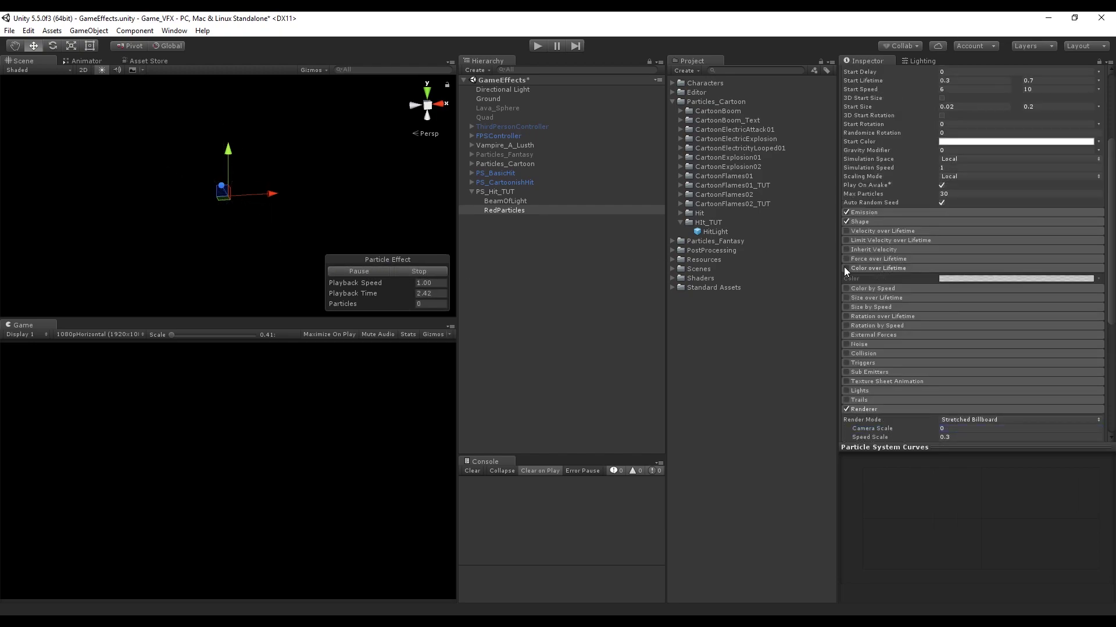
click(845, 269)
click(965, 280)
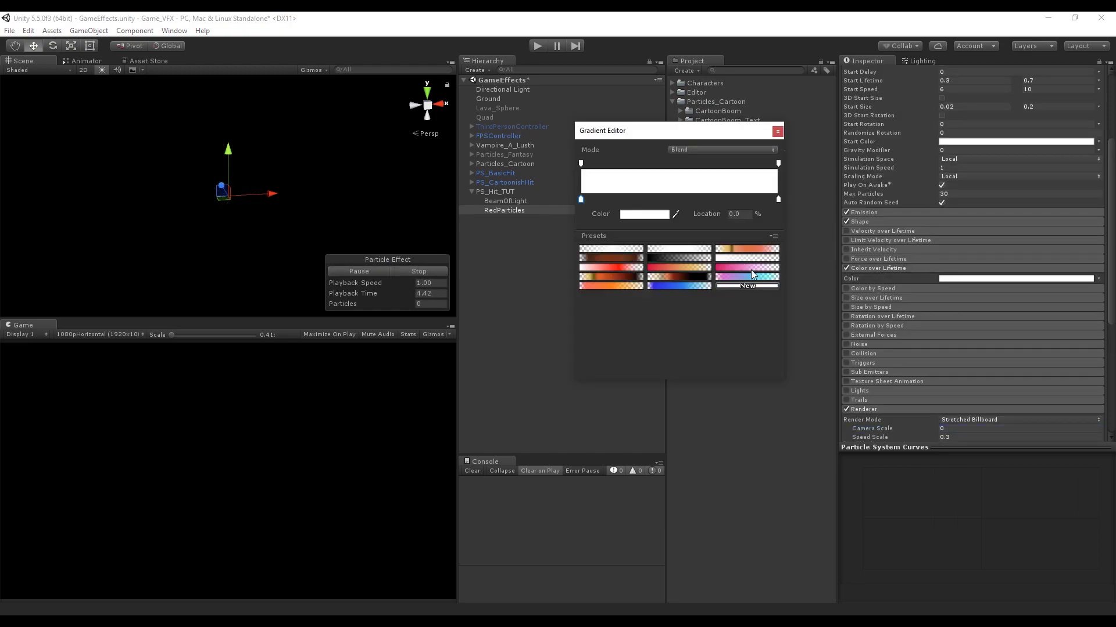
click(686, 286)
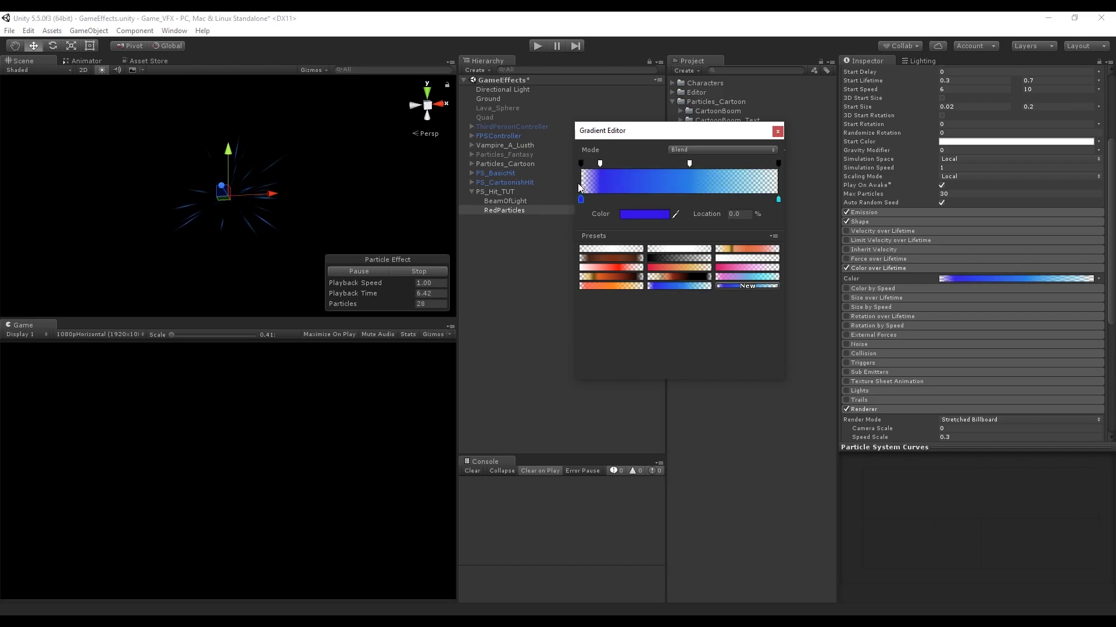
click(777, 132)
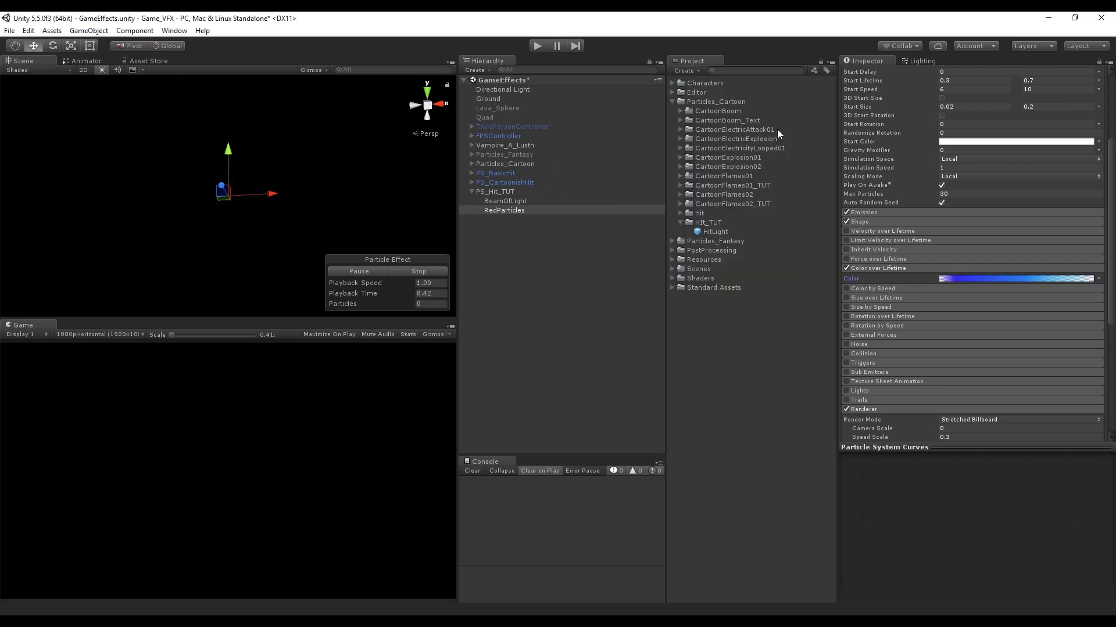
Step: Try a cyan Start Color, hex 1CDEF0FF, on RedParticles and undo the change
click(984, 142)
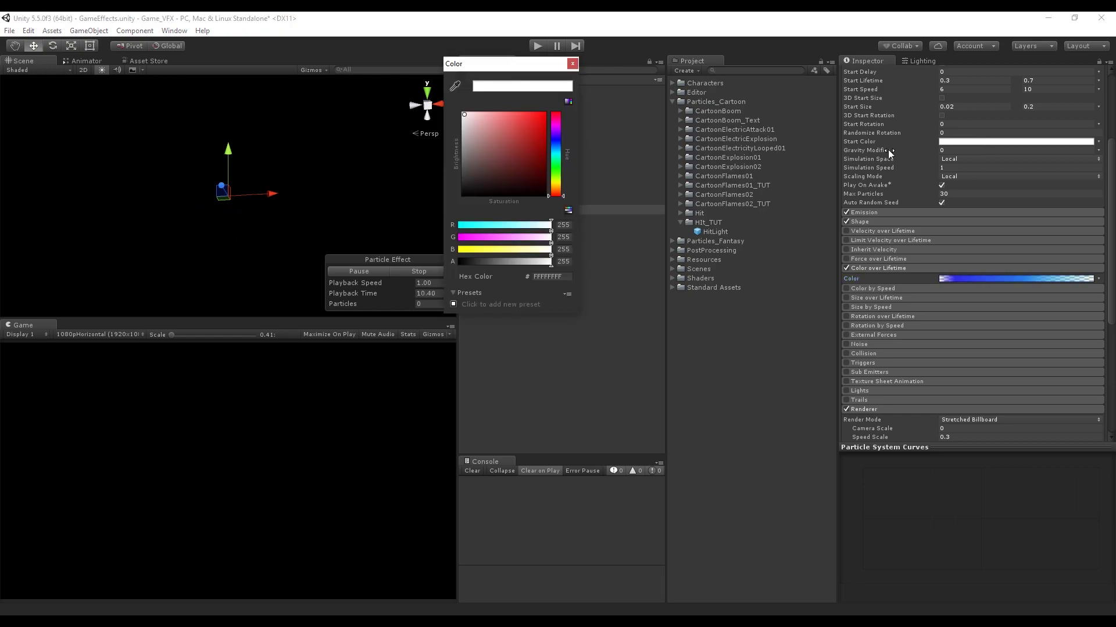
drag(563, 160, 562, 153)
click(534, 119)
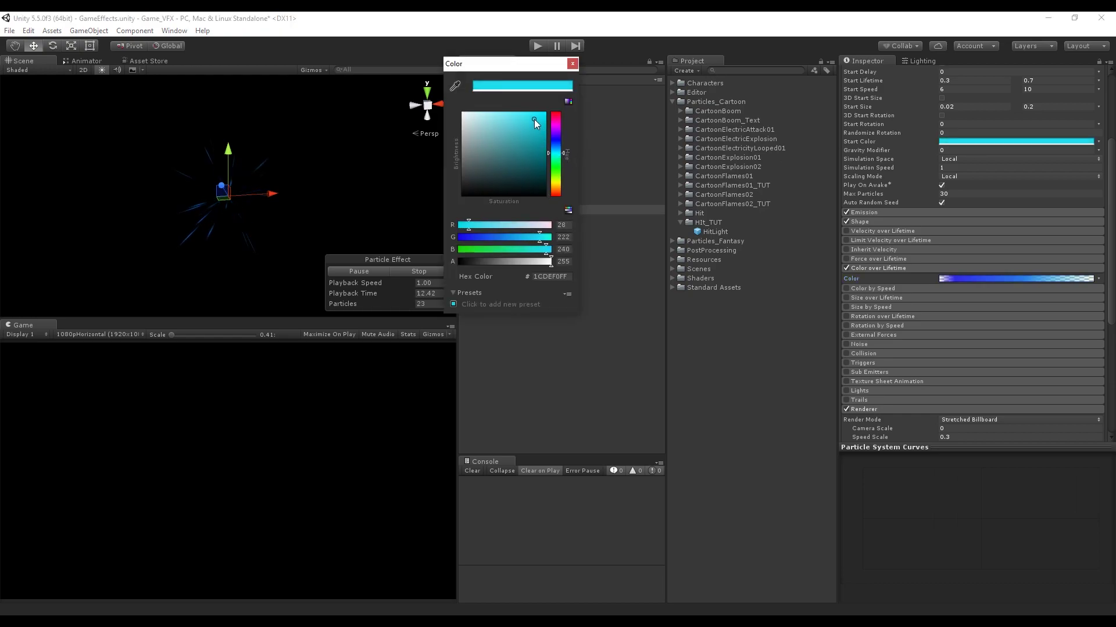
click(572, 64)
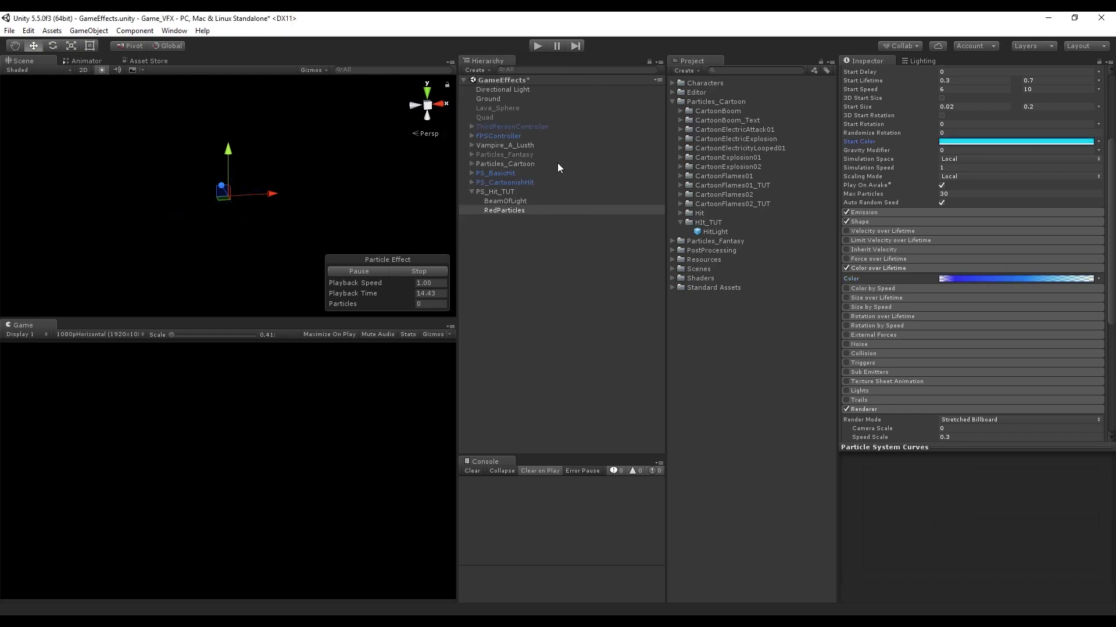
key(ctrl+z)
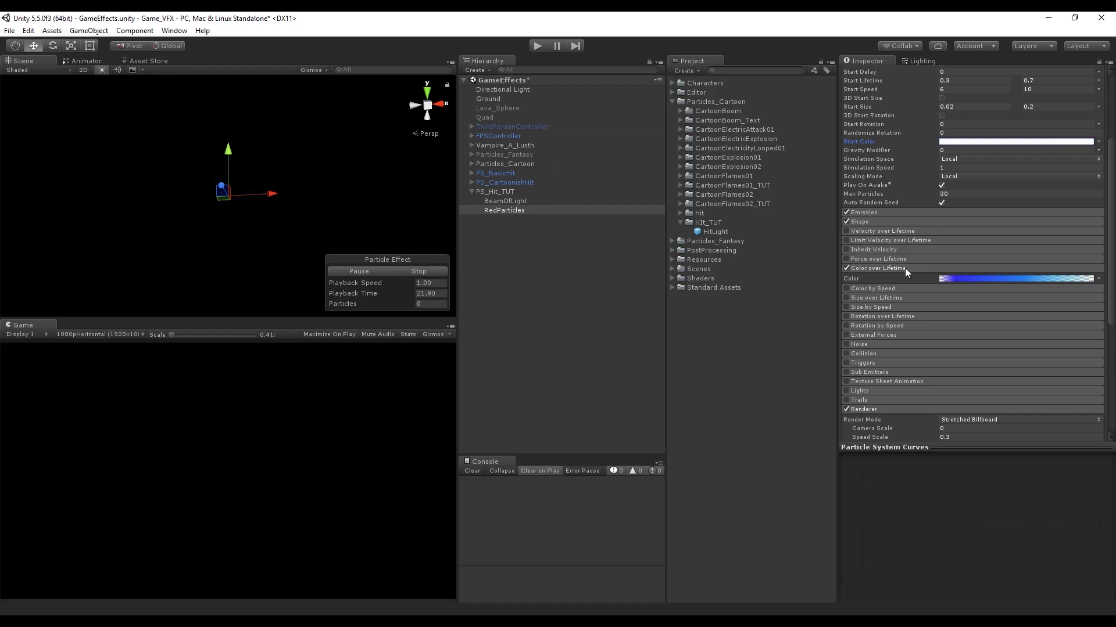
Step: Enable Size over Lifetime with a curve that rises quickly to 1.0, stays nearly flat, and falls to 0 at the end
click(904, 268)
click(849, 287)
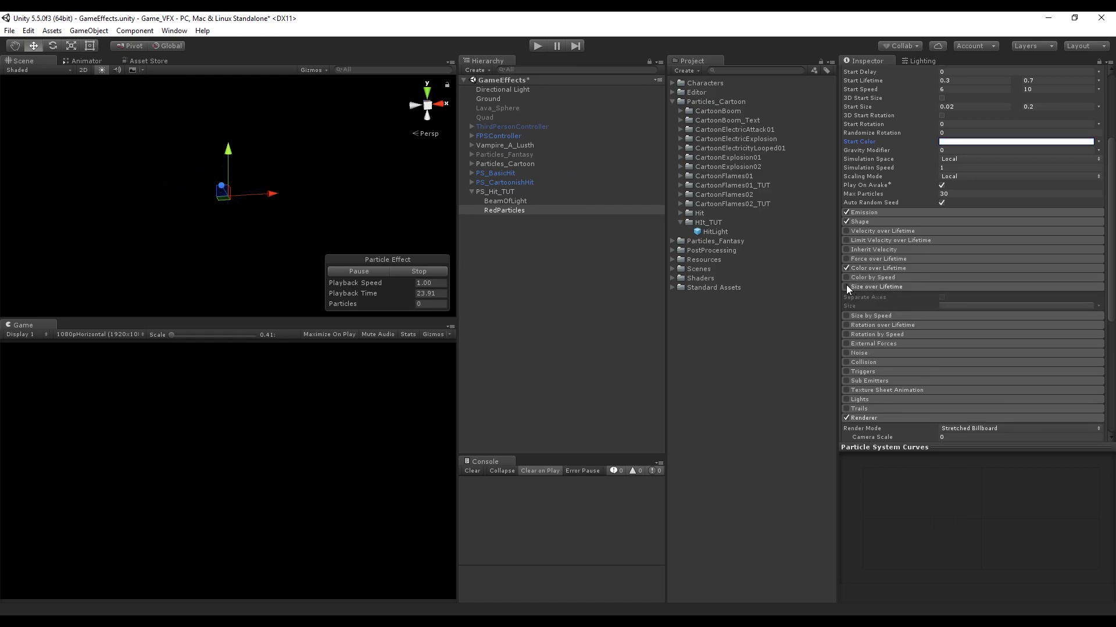
click(846, 287)
click(963, 305)
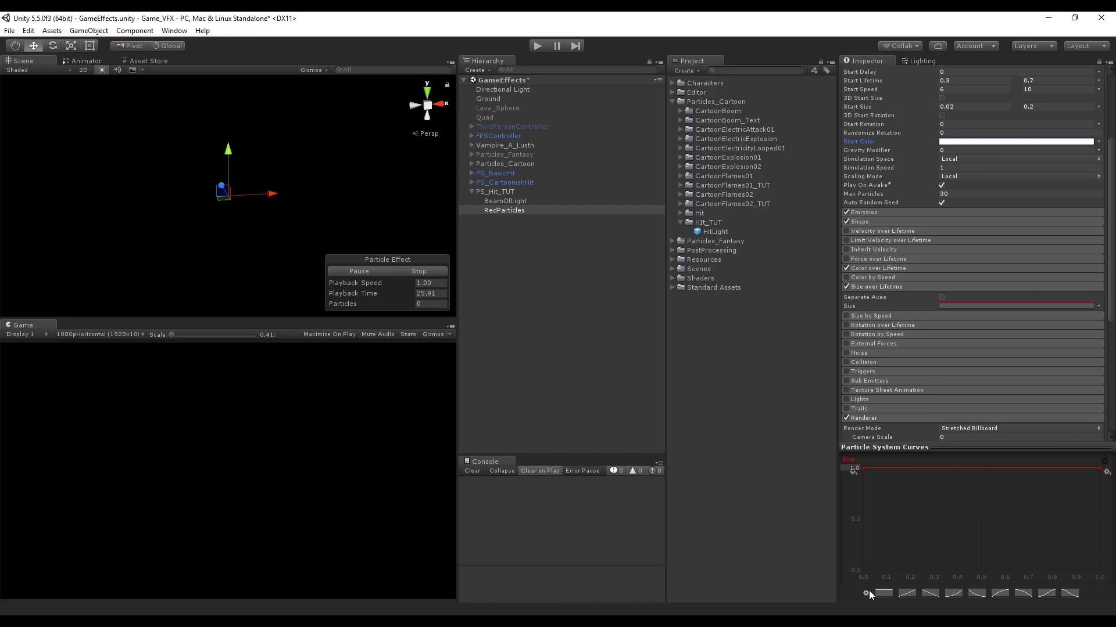
click(866, 593)
click(1030, 493)
click(893, 469)
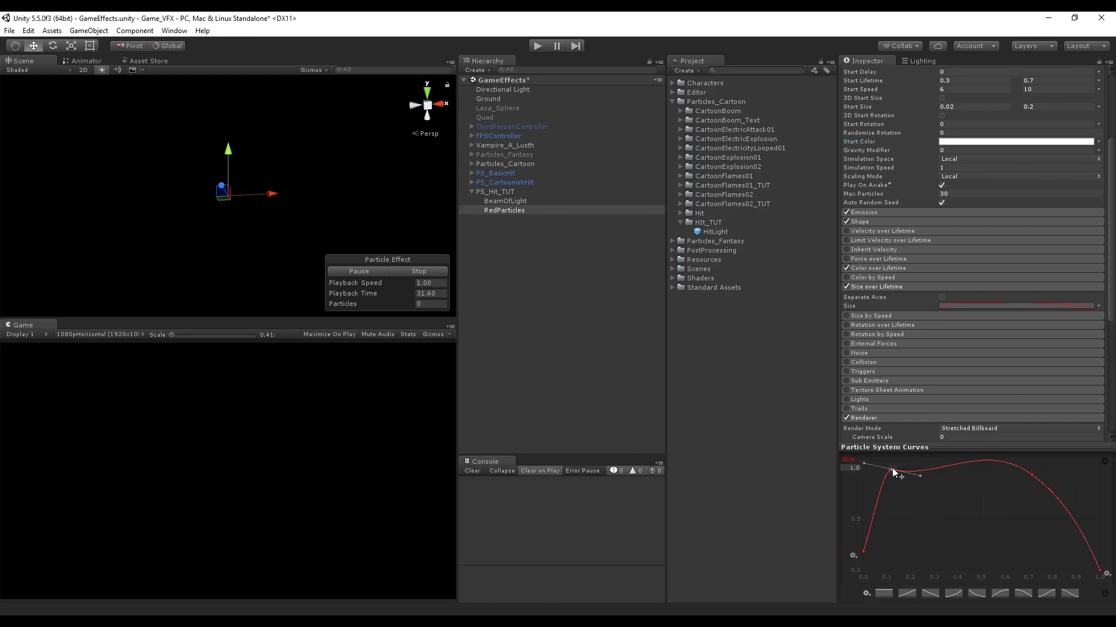
drag(921, 474, 1036, 470)
click(1032, 475)
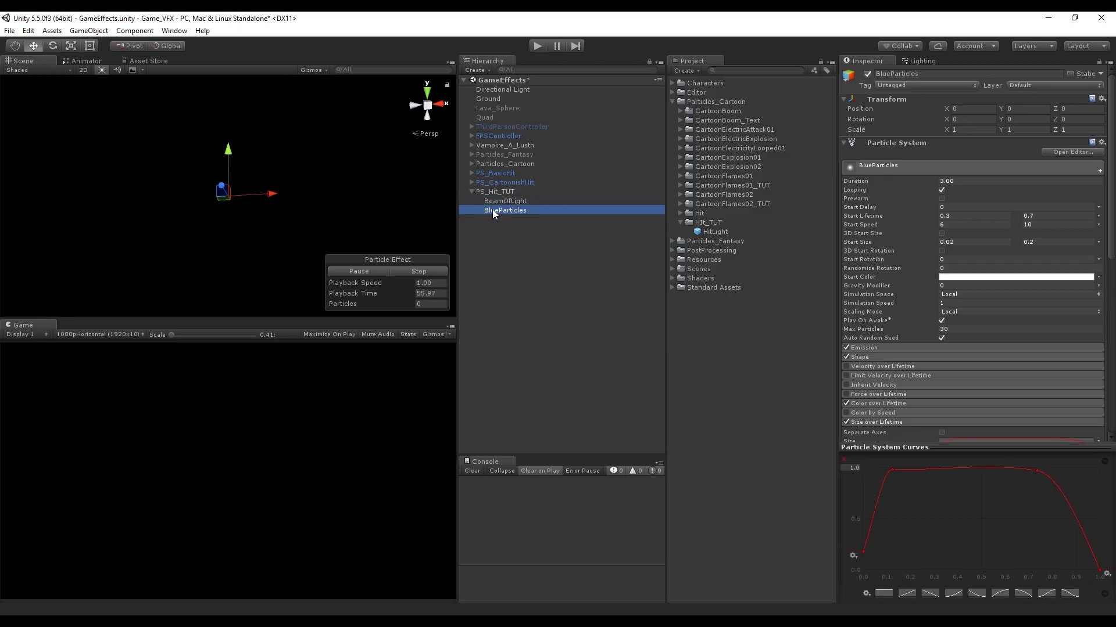
Step: Duplicate the BlueParticles system and rename the copy WhiteParticles
key(ctrl+d)
drag(919, 74, 869, 69)
text(White)
key(End)
key(BackSpace)
key(BackSpace)
key(BackSpace)
key(BackSpace)
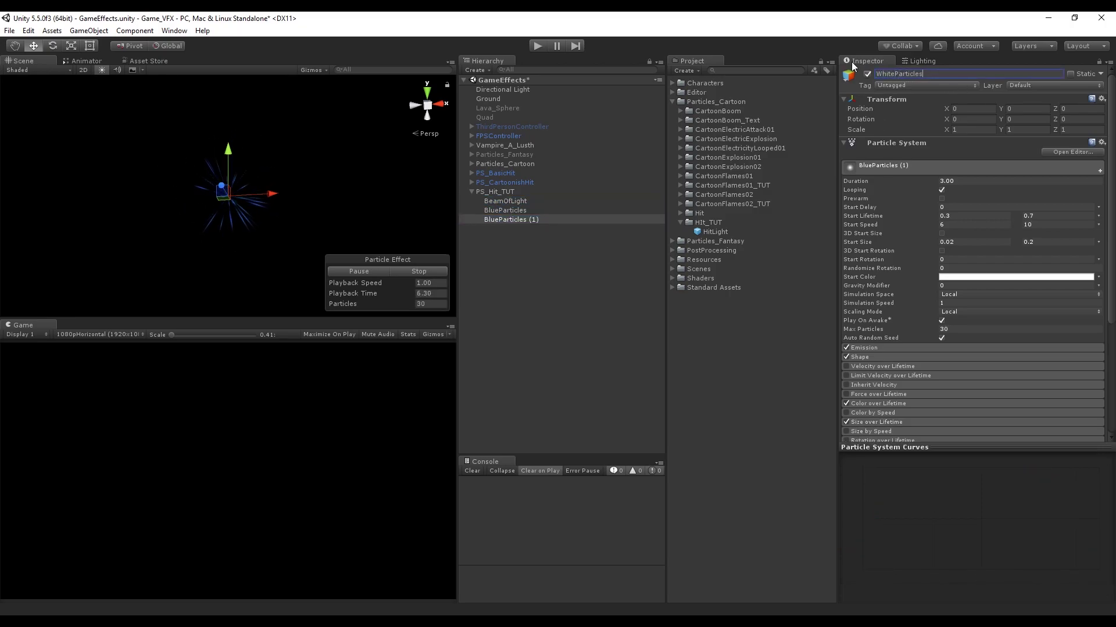
key(Return)
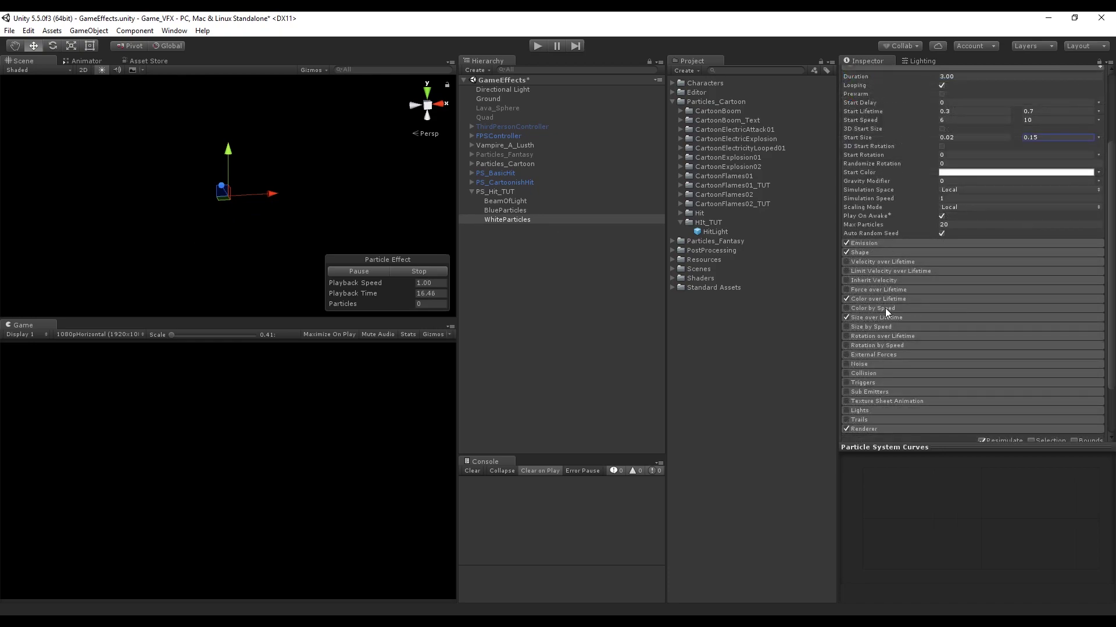
Step: Give WhiteParticles a white, end-fading Color over Lifetime gradient and shift its first two opaque alpha keys earlier
click(885, 298)
click(981, 309)
click(678, 249)
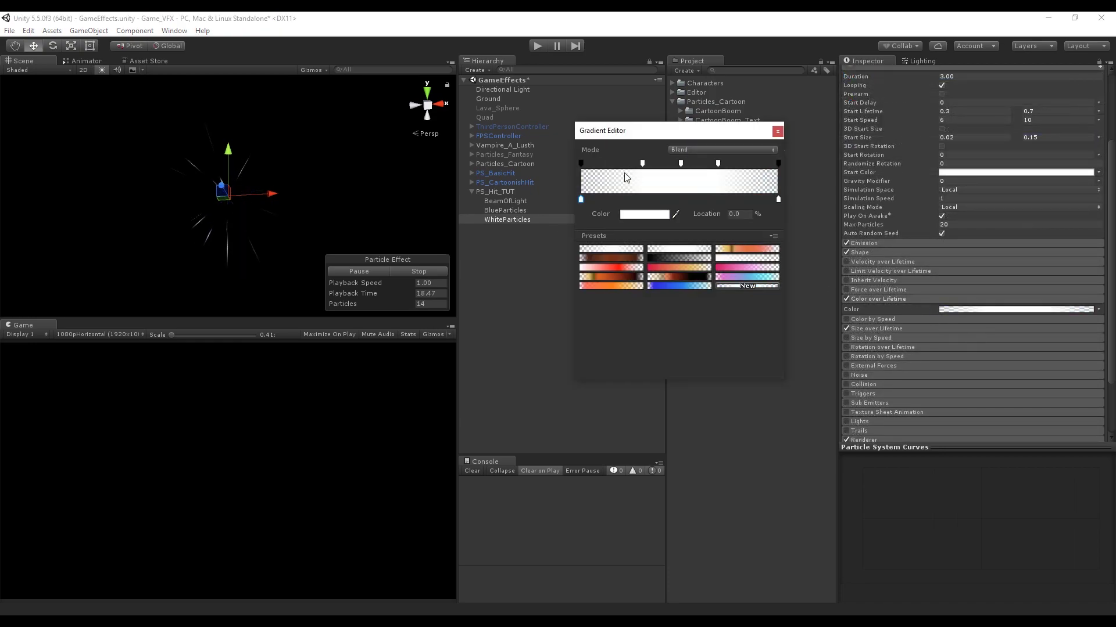
drag(642, 163, 603, 166)
drag(680, 163, 637, 163)
click(778, 131)
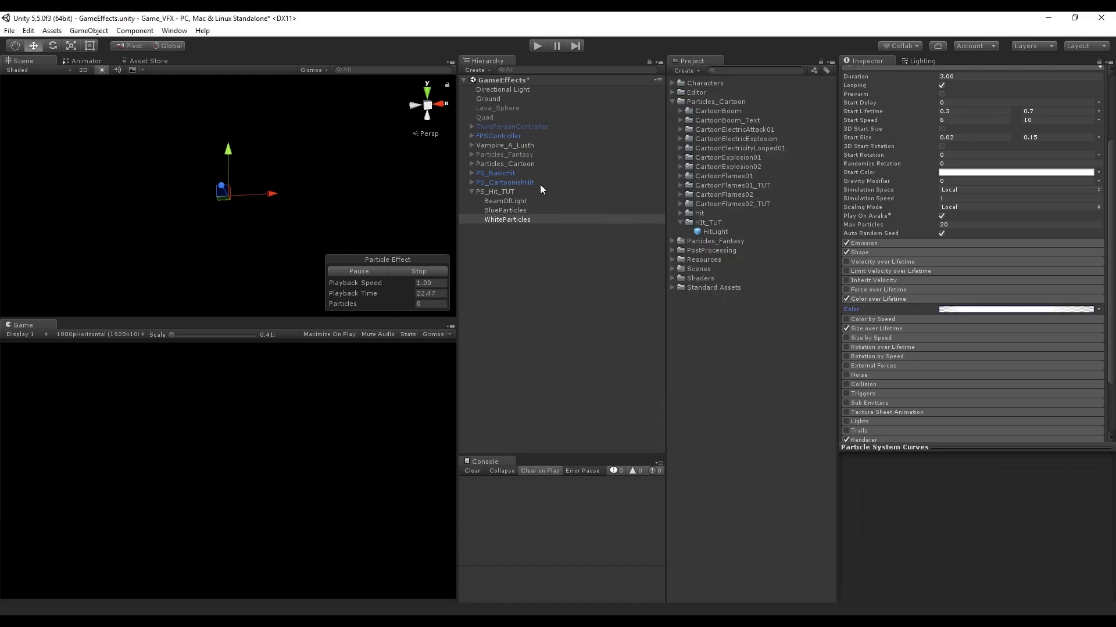
Step: Make BlueParticles and WhiteParticles children of BeamOfLight, and stop the BeamOfLight simulation
click(509, 218)
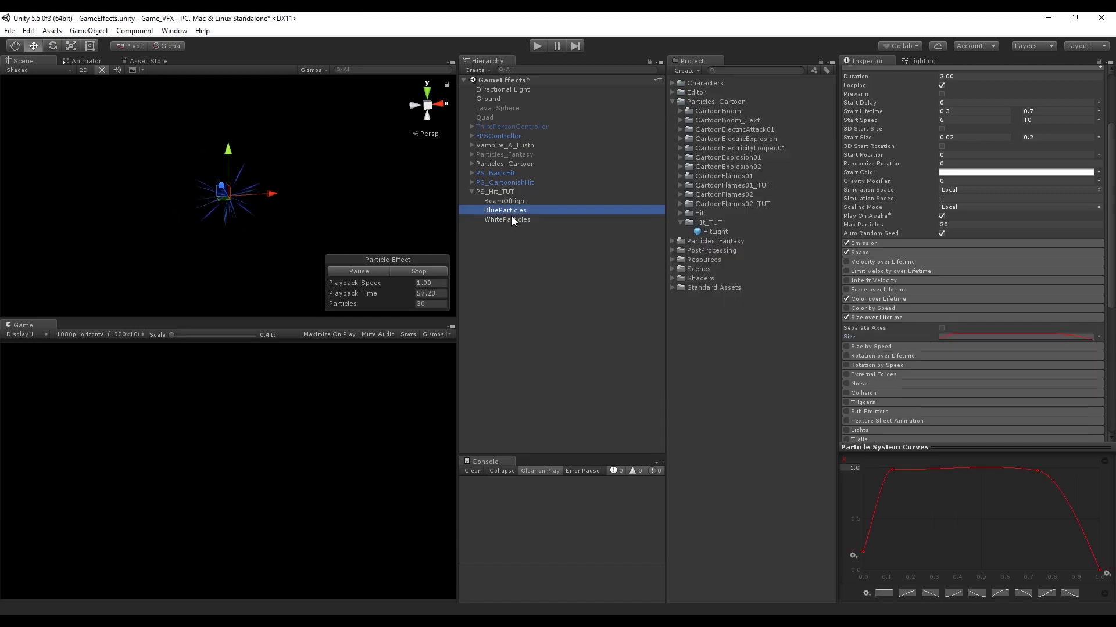
shift+click(502, 210)
drag(502, 207, 500, 200)
click(501, 201)
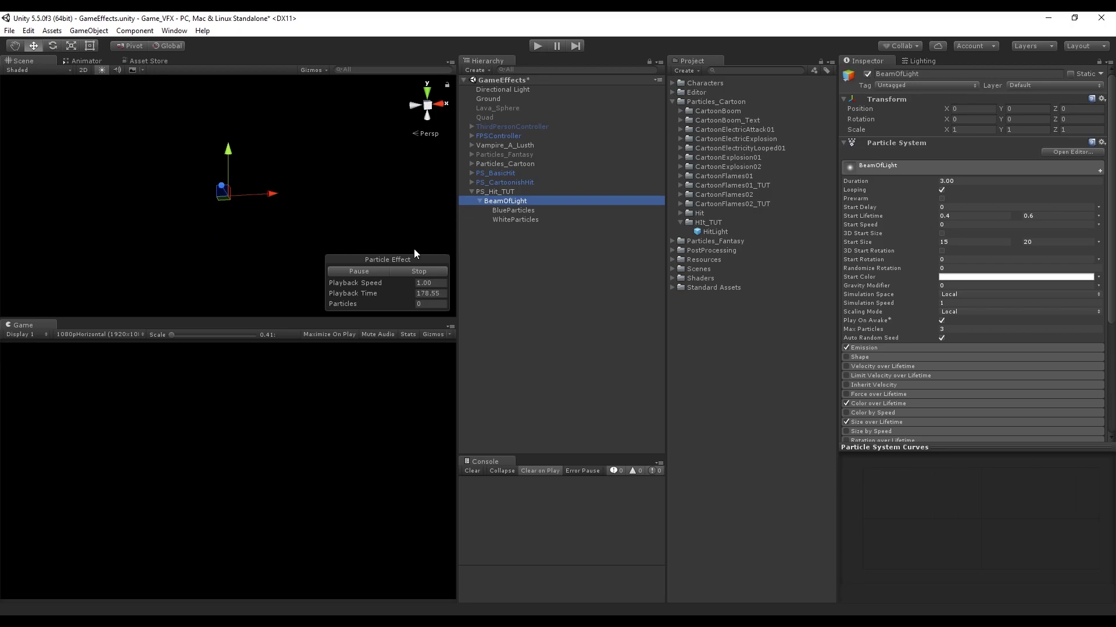
click(421, 271)
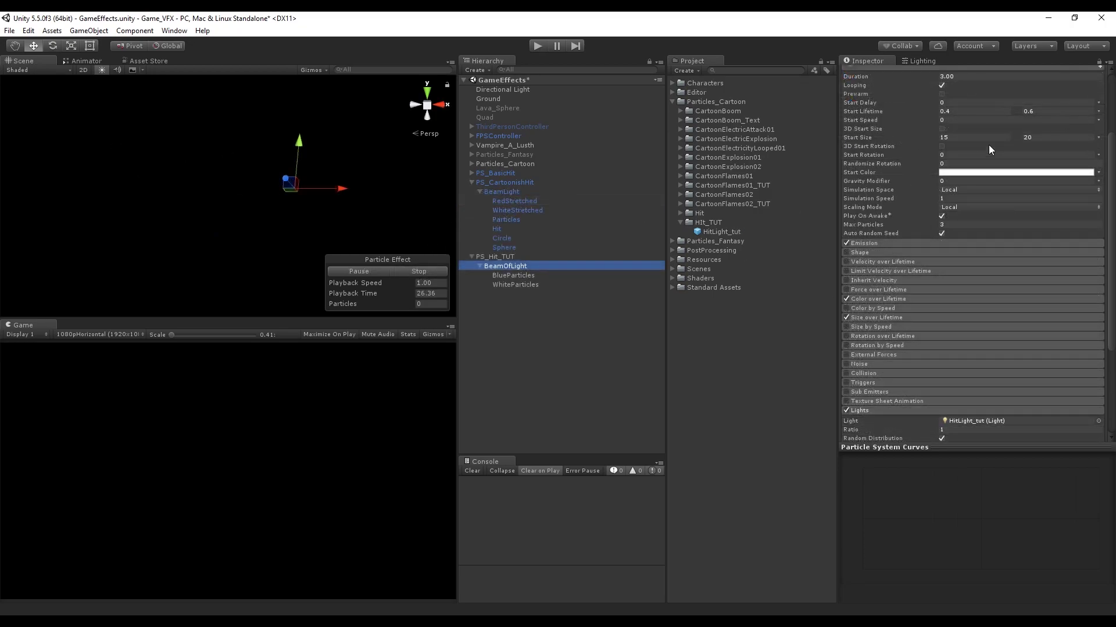
Step: Set the BeamOfLight Start Size range to 5 and 10
click(987, 136)
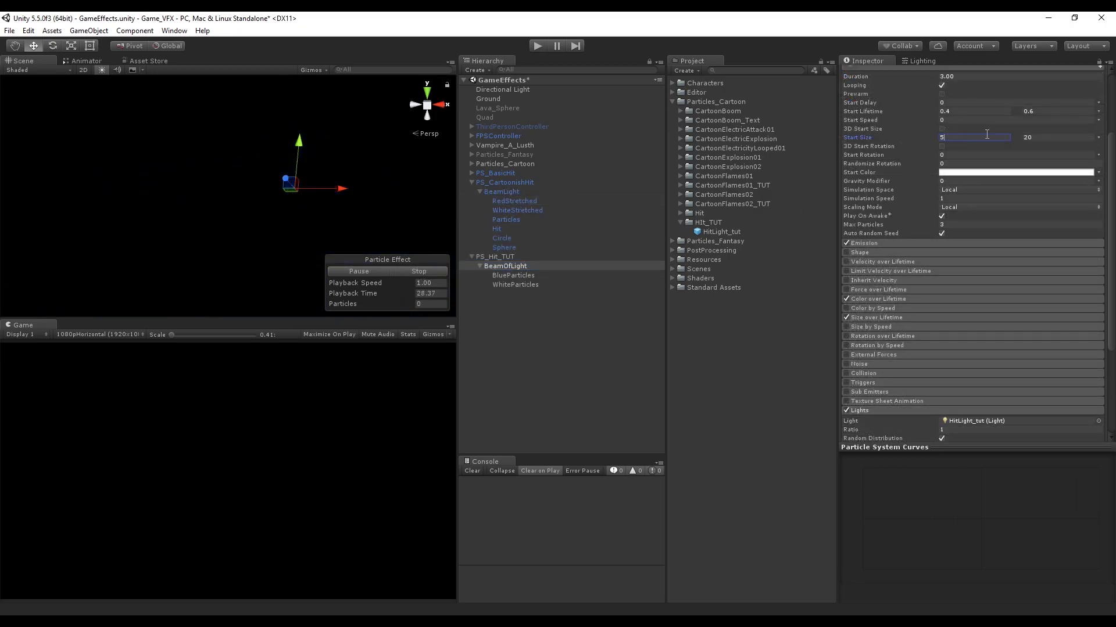
key(Tab)
text(10)
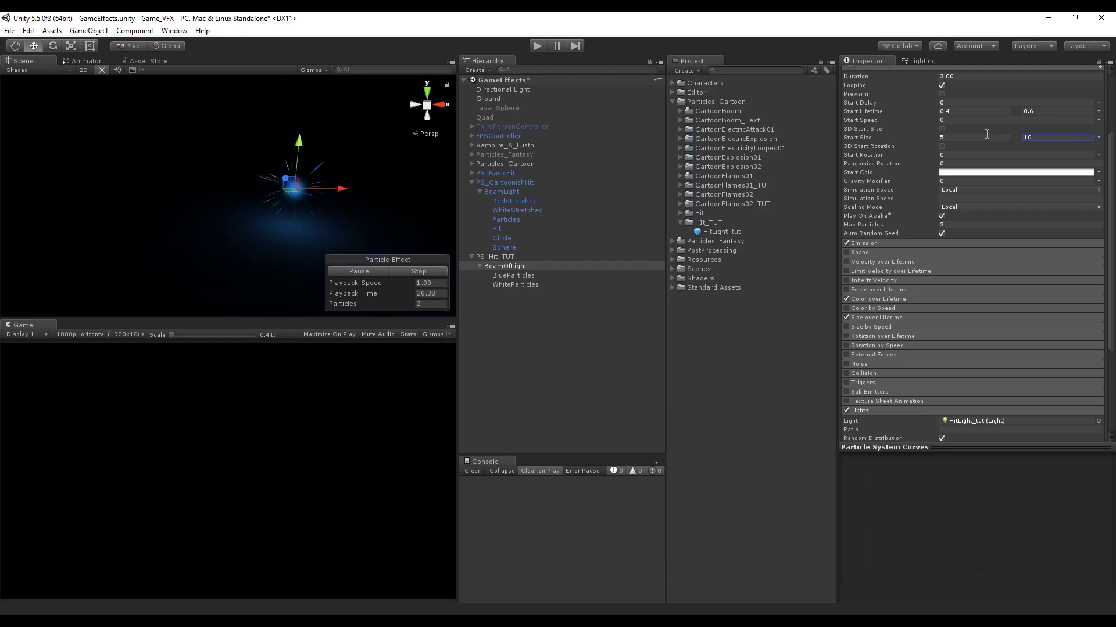
Step: Set the BeamOfLight Start Size range to 3 and 8
click(965, 165)
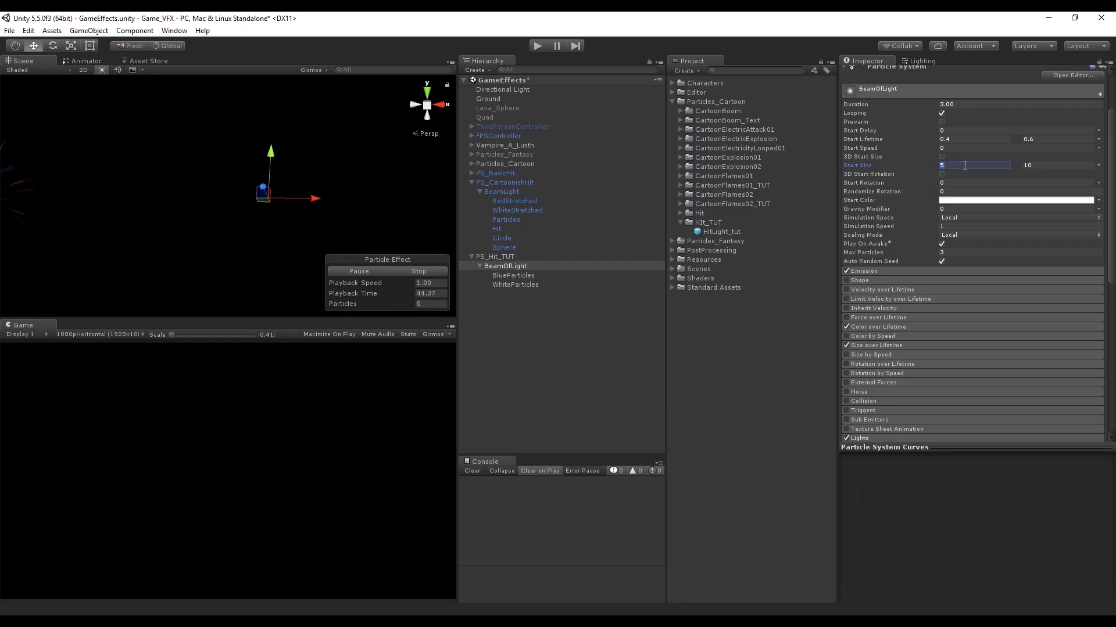
text(3)
key(Tab)
text(8)
Step: Duplicate BlueParticles under BeamOfLight and rename the copy Particles
click(522, 275)
key(ctrl+d)
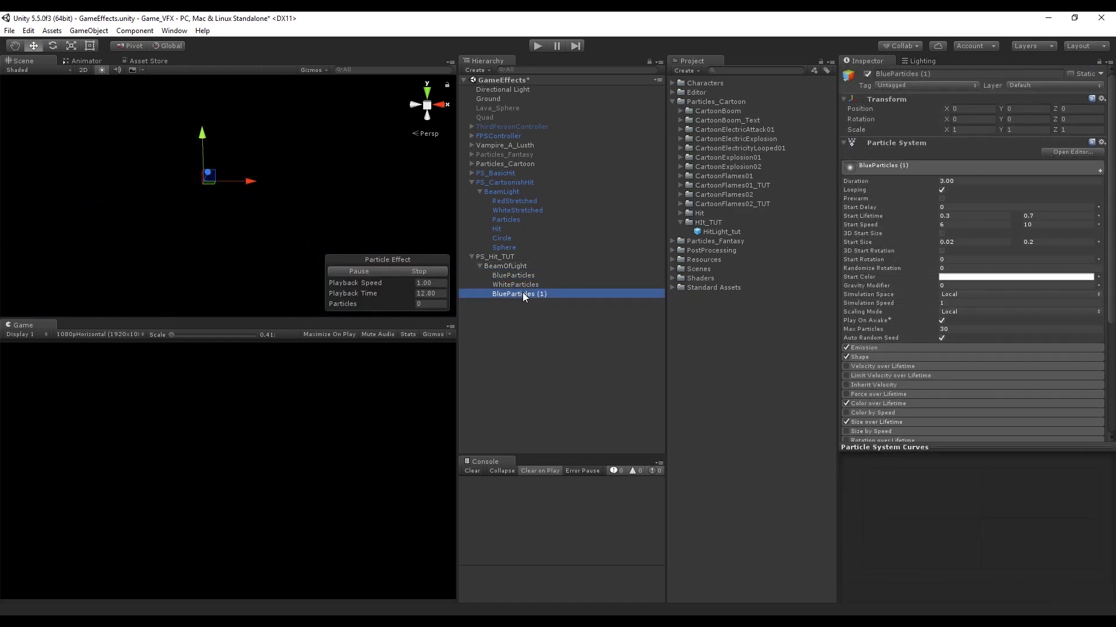
click(514, 295)
click(509, 294)
key(BackSpace)
key(BackSpace)
key(BackSpace)
key(BackSpace)
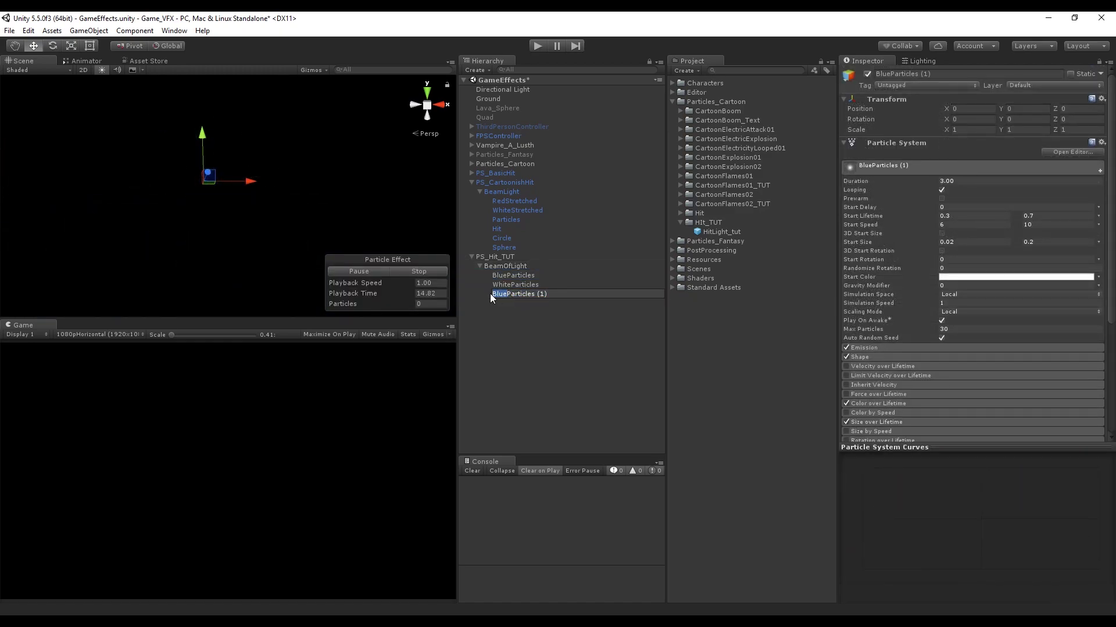
click(548, 296)
key(BackSpace)
key(BackSpace)
key(Return)
scroll(945, 312, down, 6)
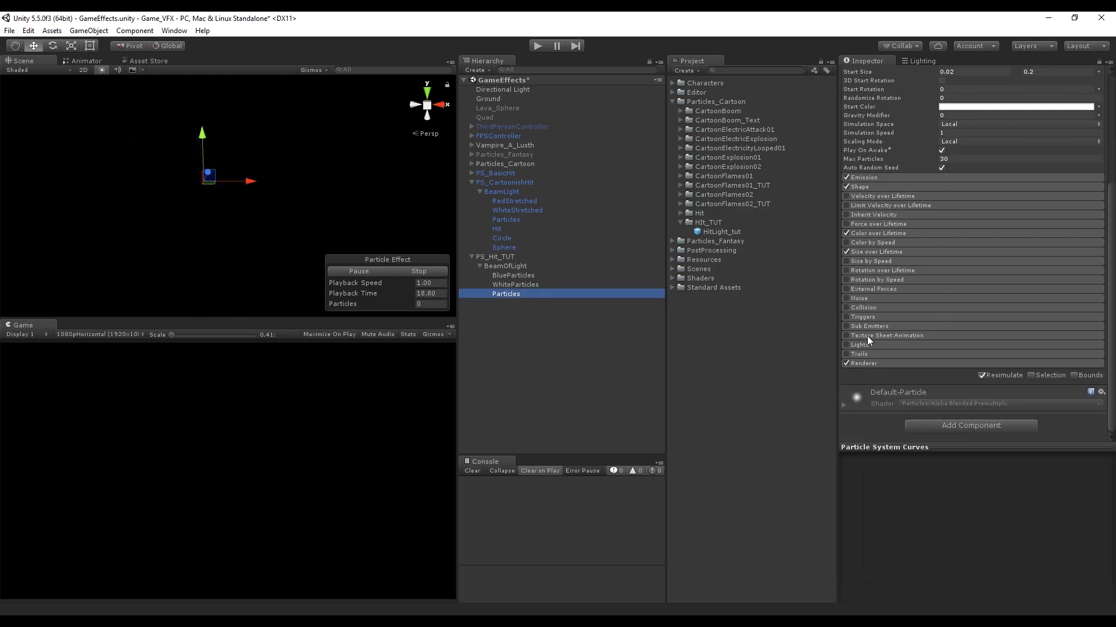
Step: Set the Particles system's Render Mode to Billboard and its maximum Start Size to 0.25
click(862, 364)
scroll(862, 365, down, 3)
click(974, 304)
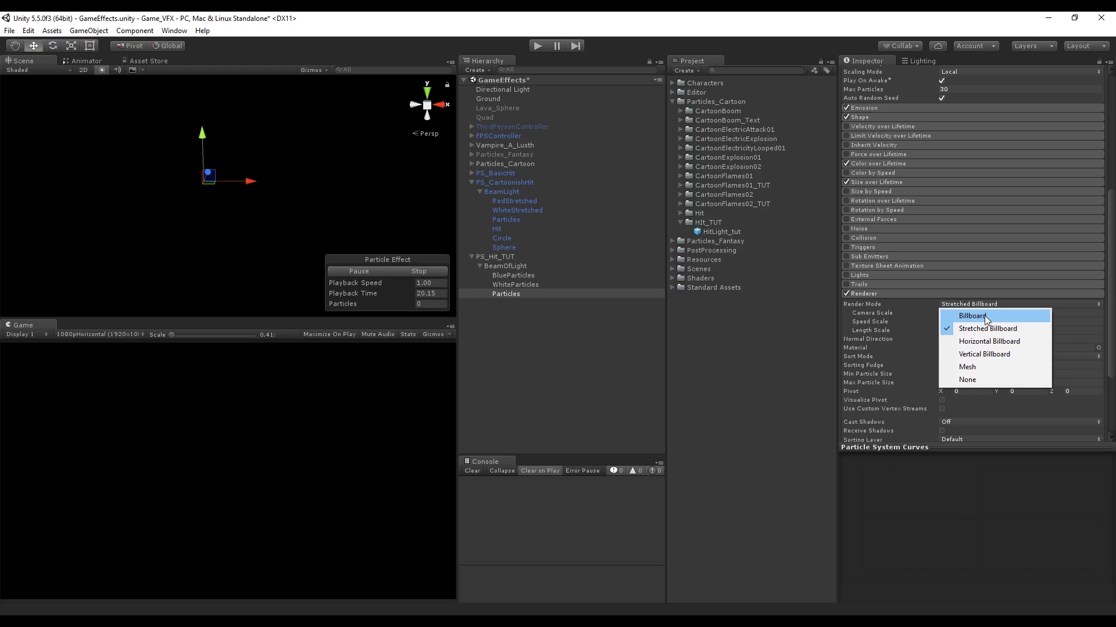
click(986, 318)
click(505, 294)
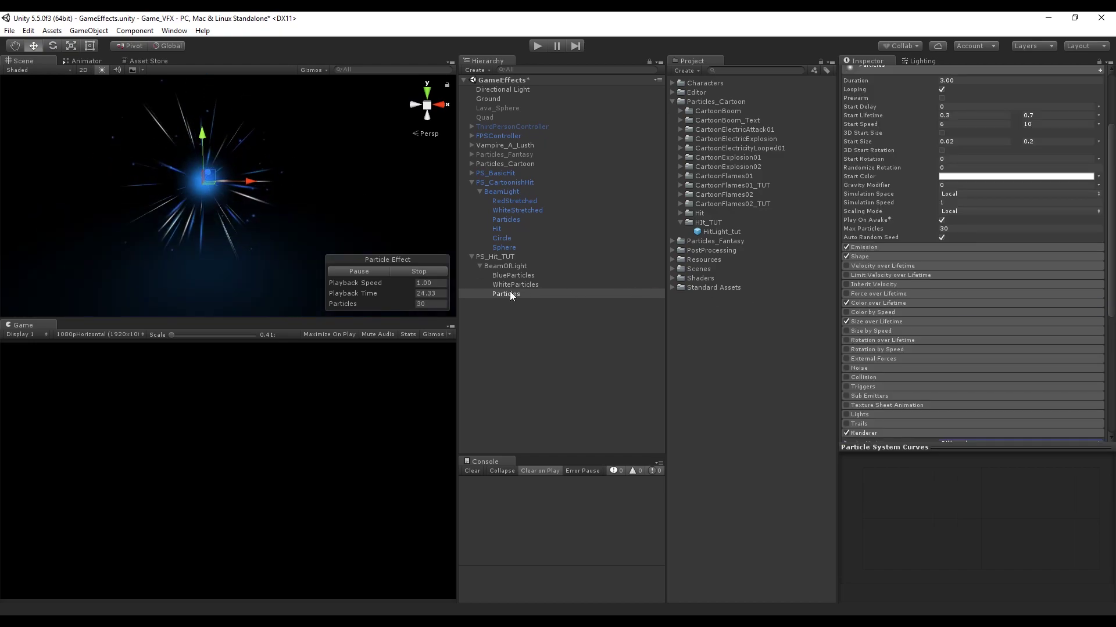
scroll(1013, 301, up, 3)
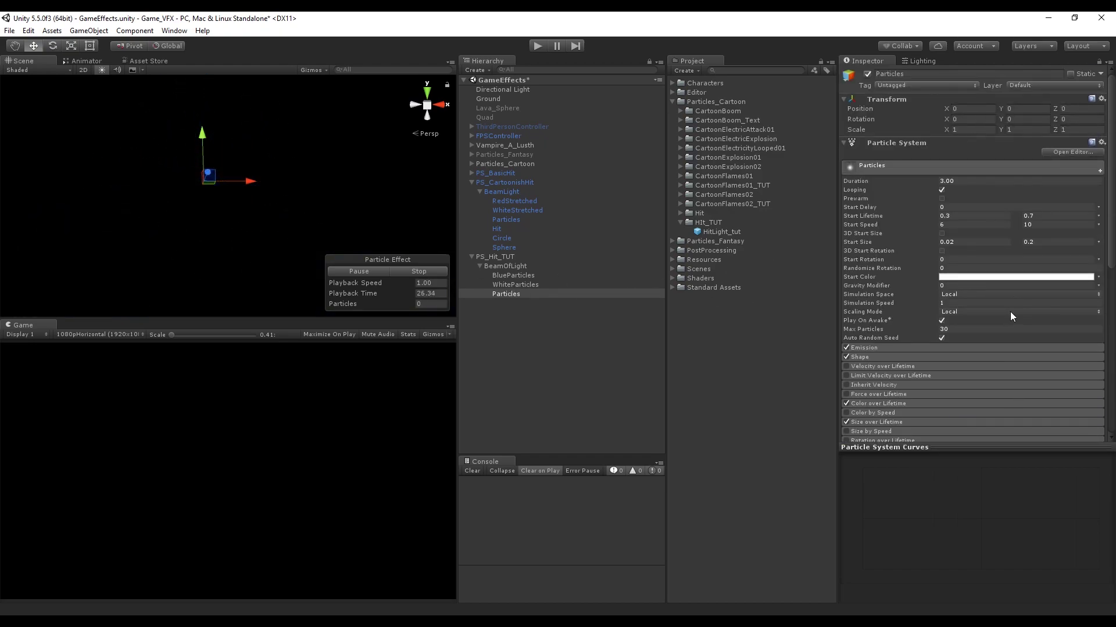
click(1043, 241)
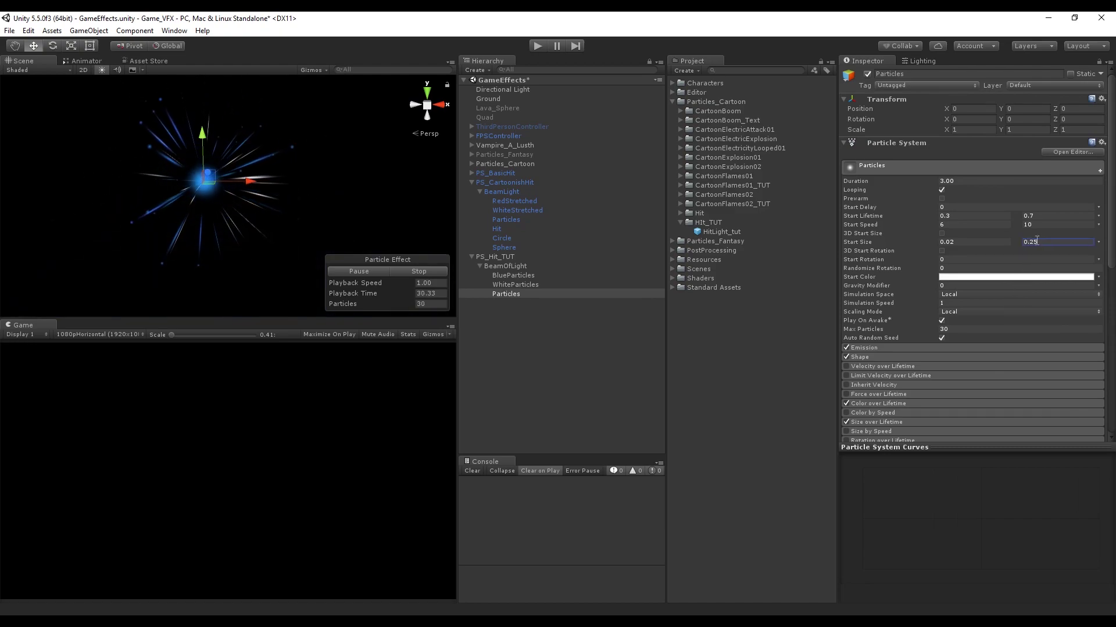
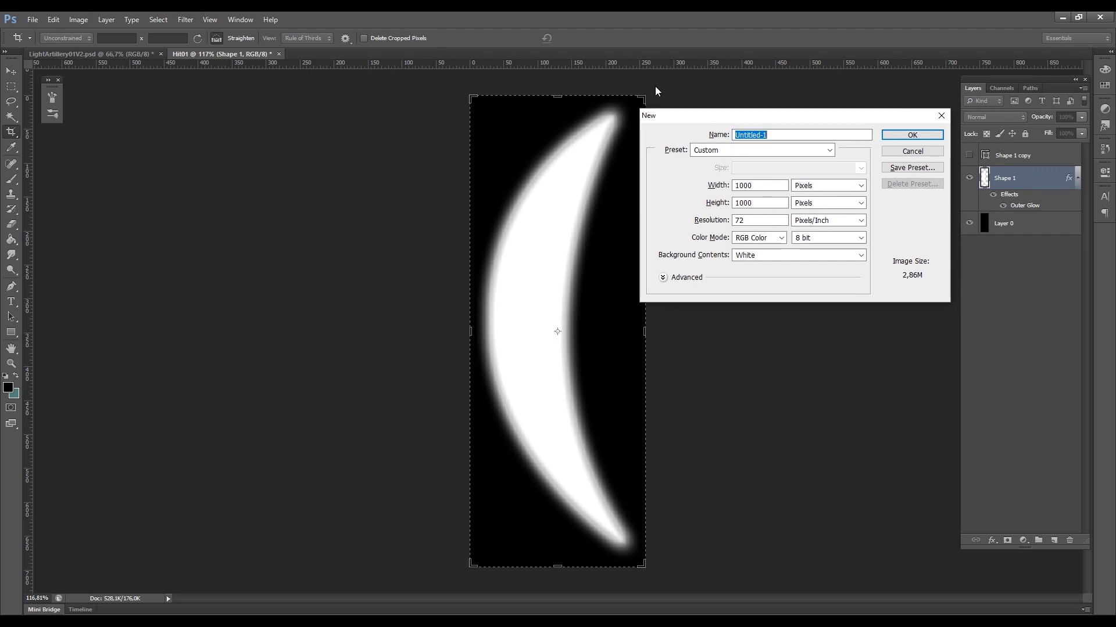
Step: In Photoshop, create a 1000 by 1000 pixel document named Hit02 and fill its background with black
text(Hit02)
key(Return)
key(g)
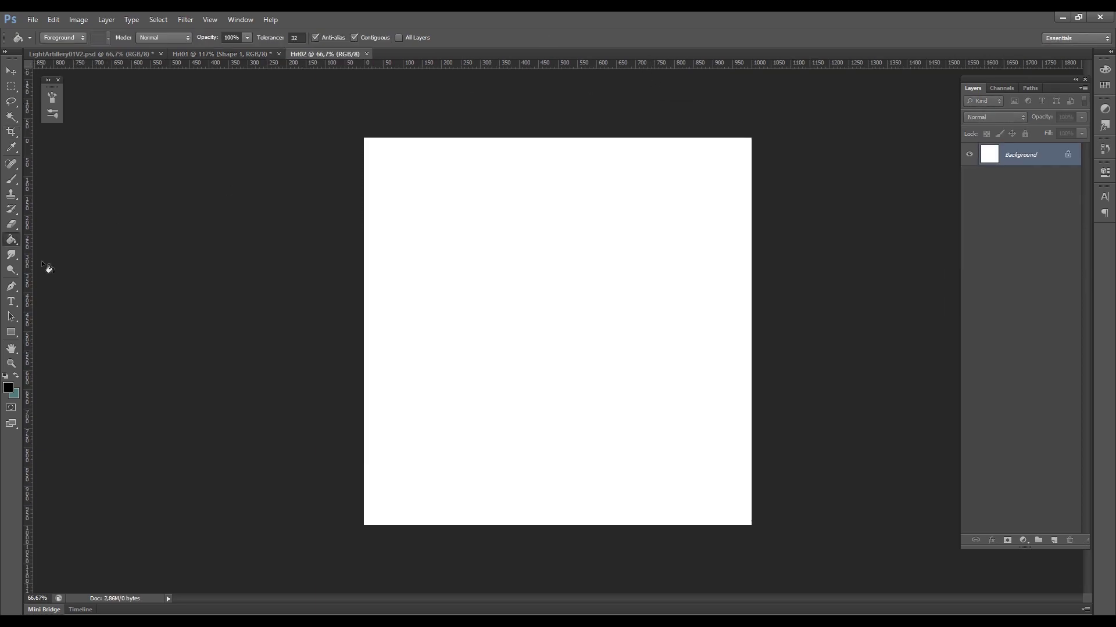
click(444, 256)
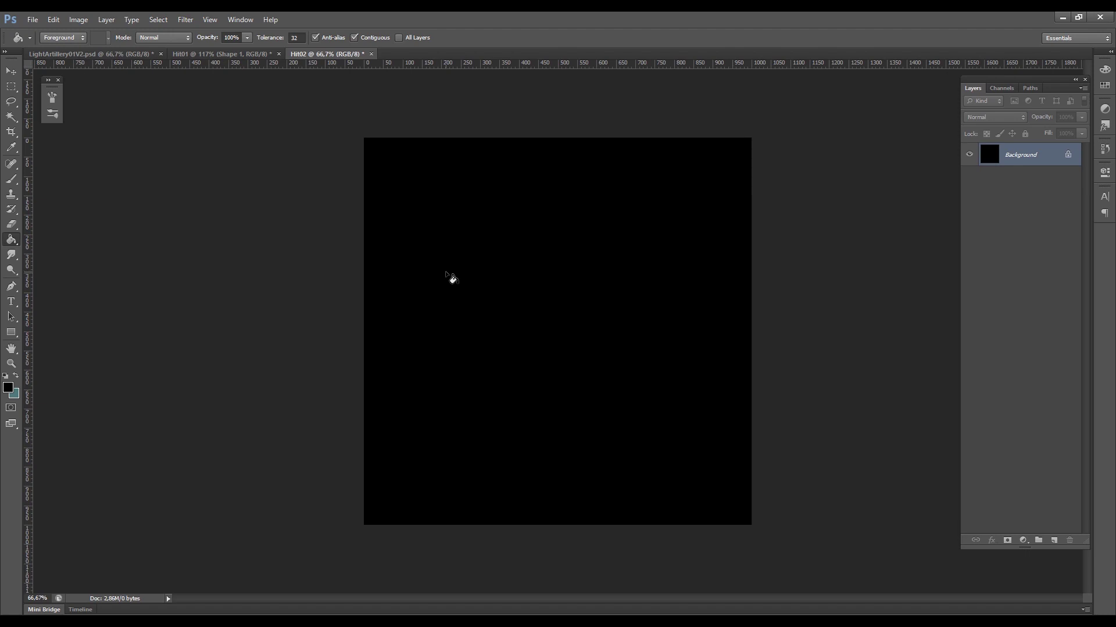
Step: Draw a tall open Pen path near the canvas centre, with a middle anchor point pulled outward to bow the curve left
click(11, 286)
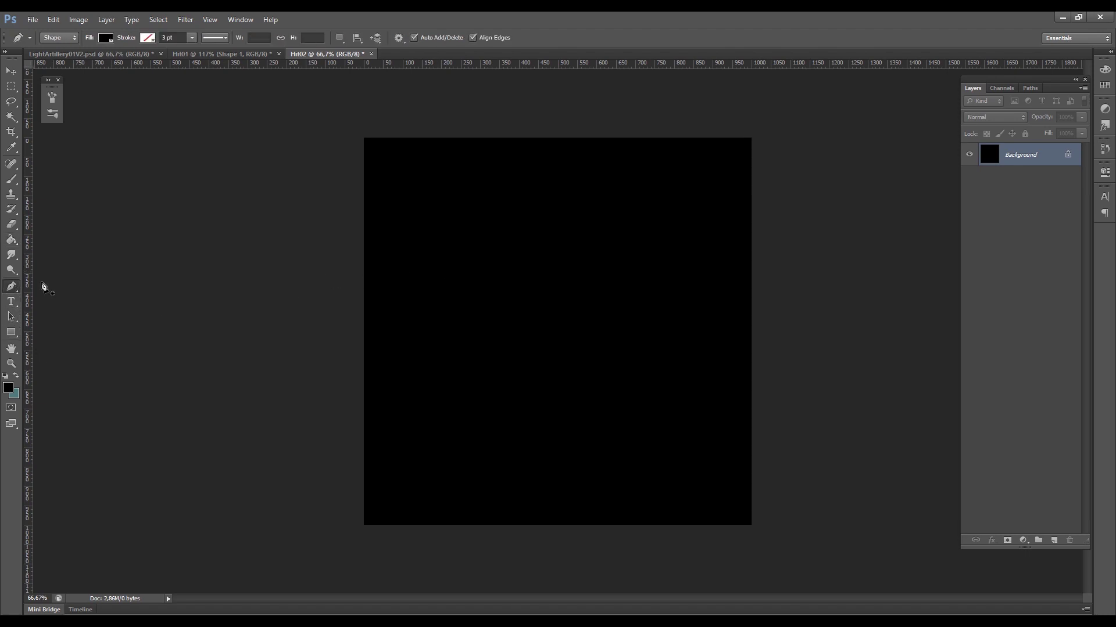
click(541, 191)
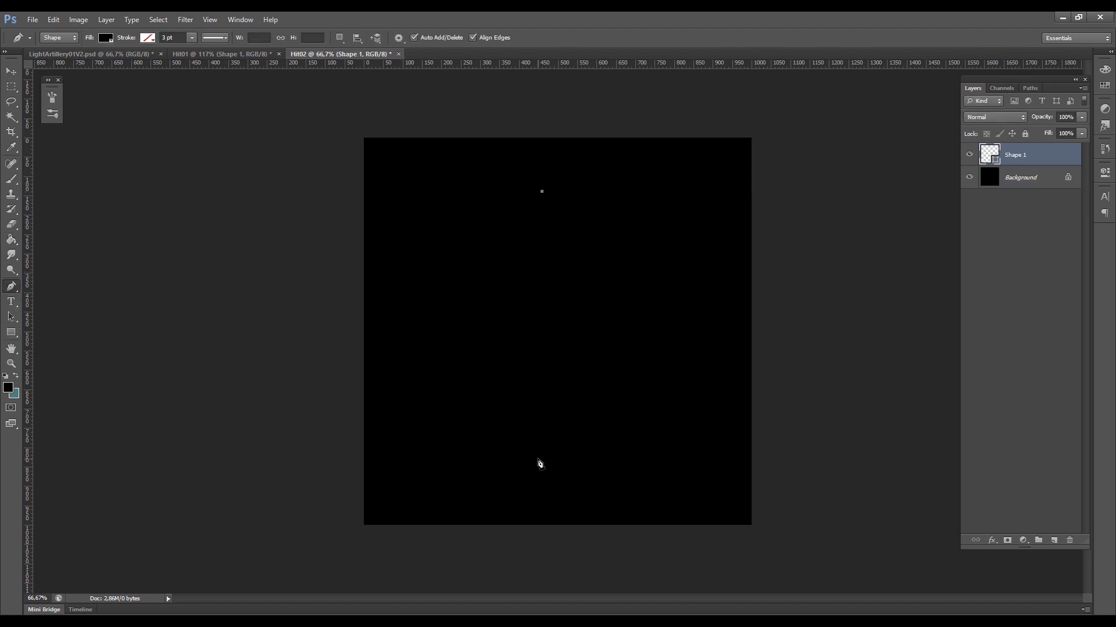
drag(541, 458, 606, 509)
click(525, 268)
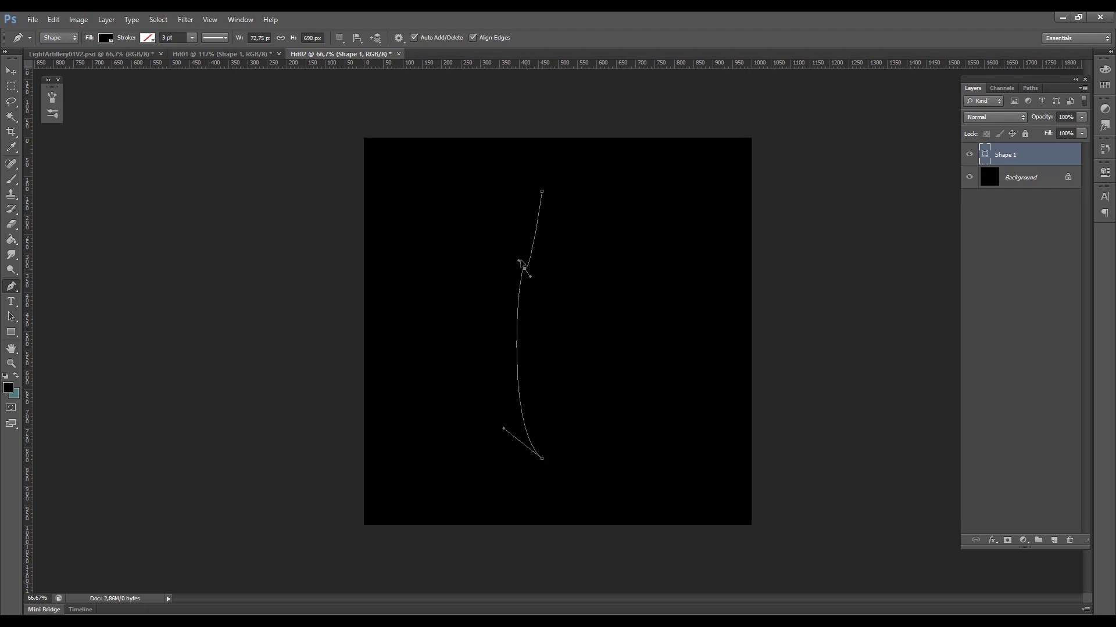
key(ctrl+z)
click(525, 269)
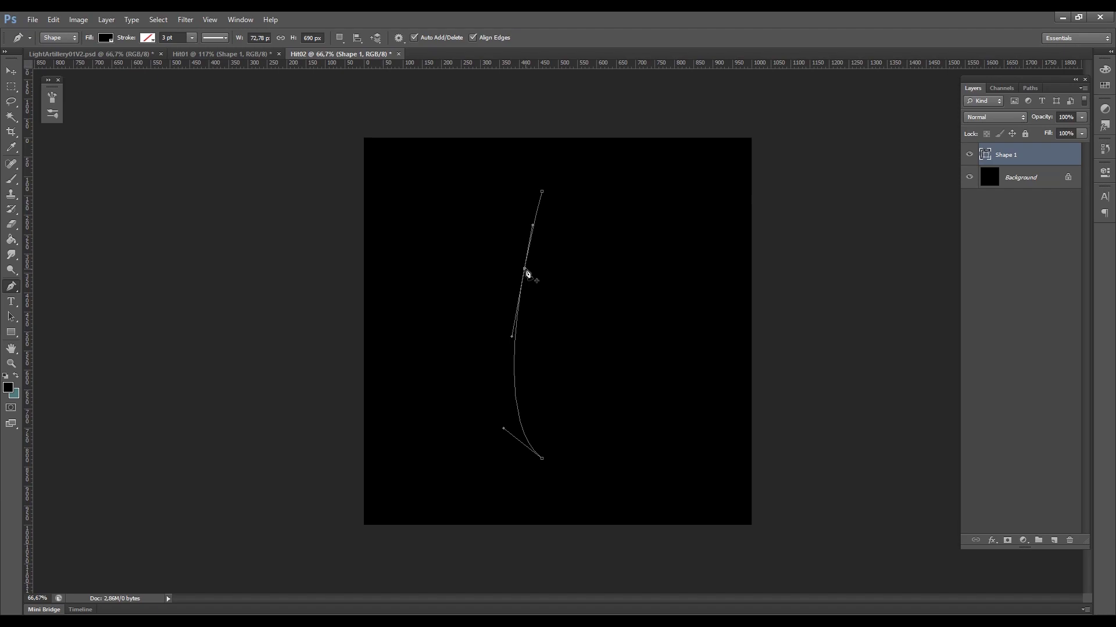
ctrl+drag(526, 272, 512, 275)
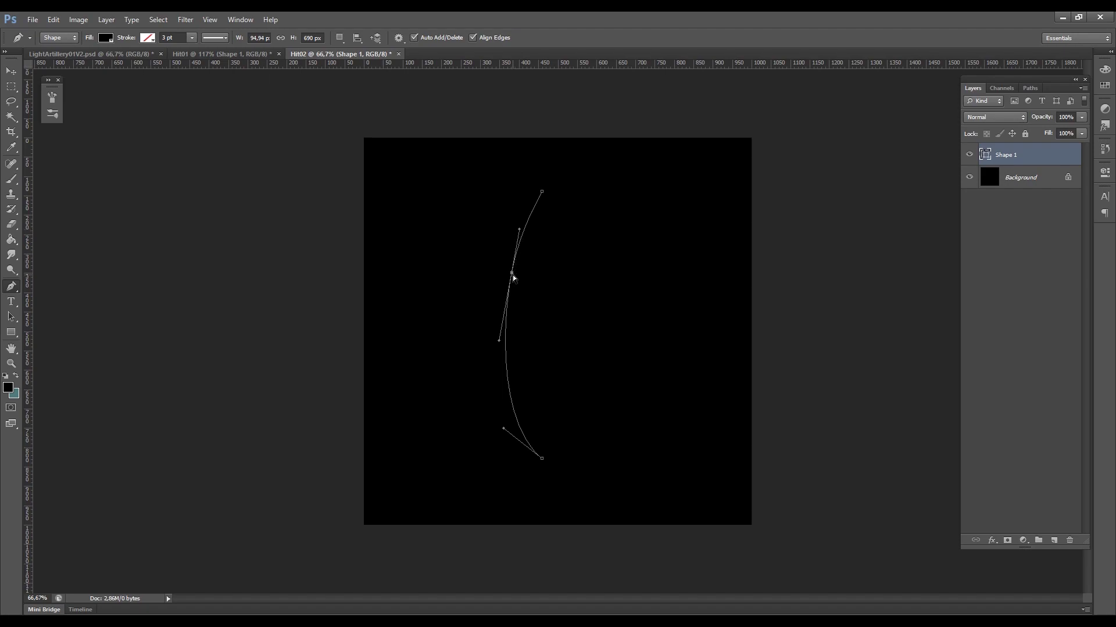
ctrl+drag(513, 278, 500, 286)
Step: Adjust the path's lower end, close it with an inner curve, and widen it into a crescent about 218 by 699 px
drag(542, 458, 613, 513)
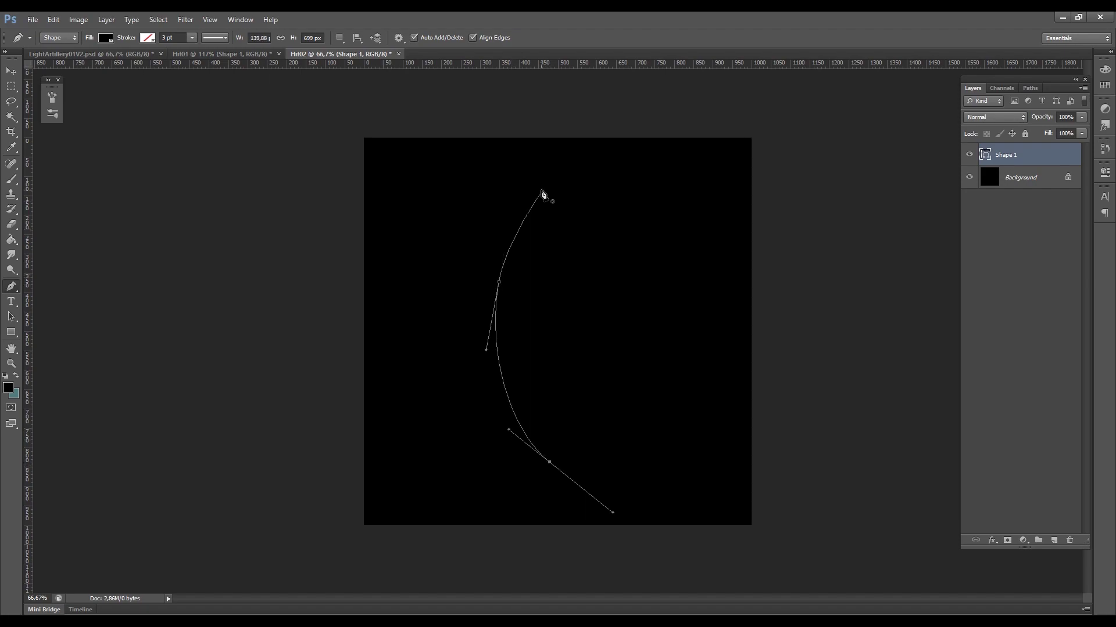
click(549, 462)
drag(541, 192, 606, 30)
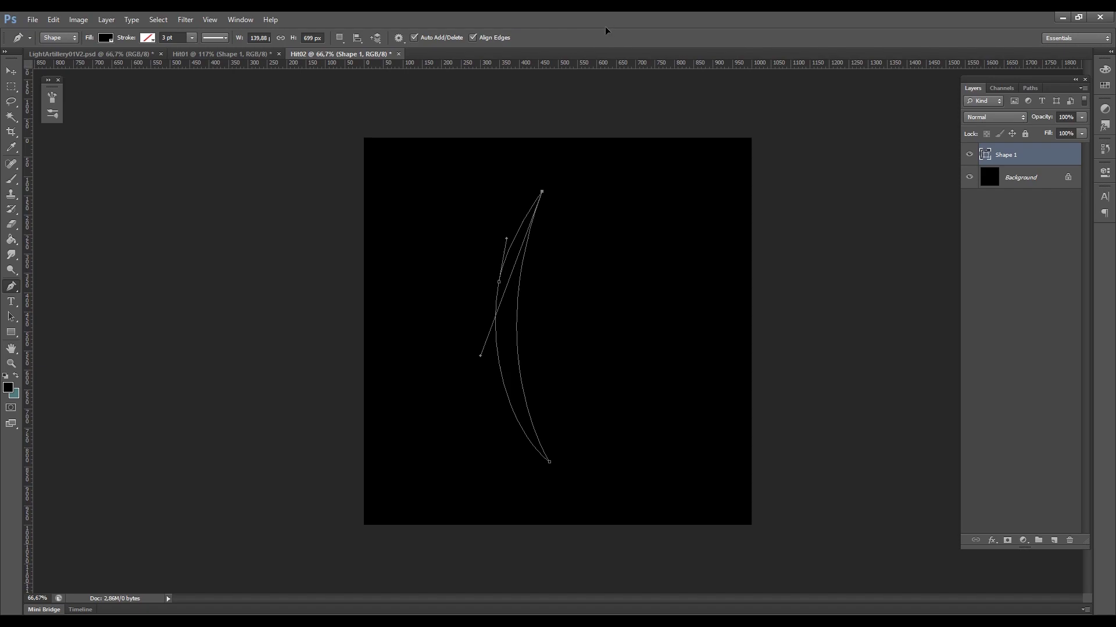
ctrl+drag(498, 282, 467, 314)
Step: Change the crescent shape's fill colour to white
click(107, 39)
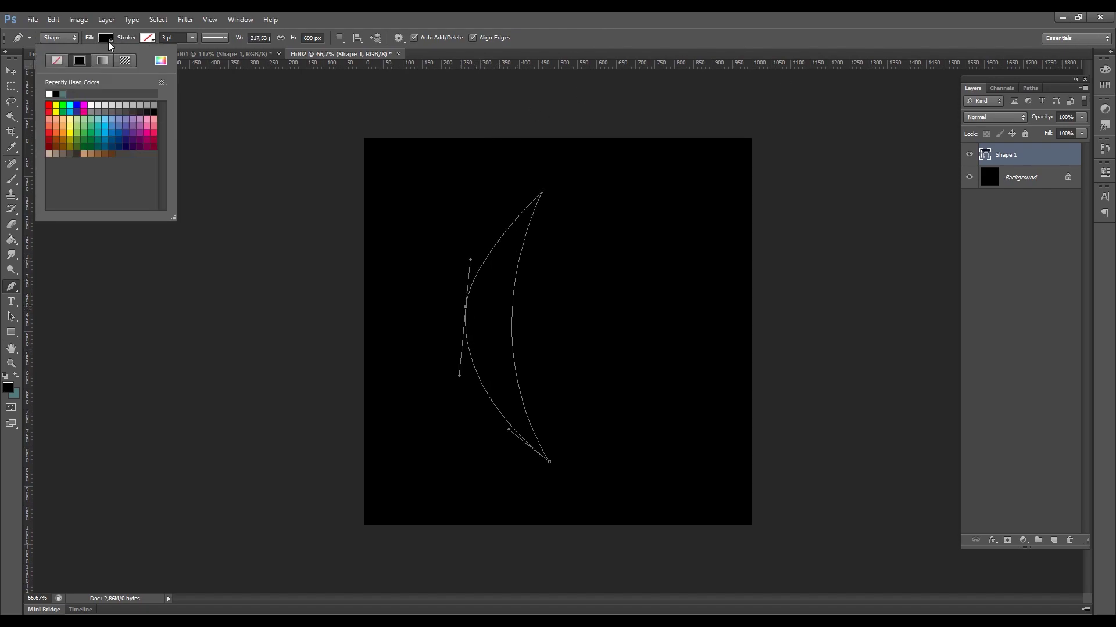
click(52, 93)
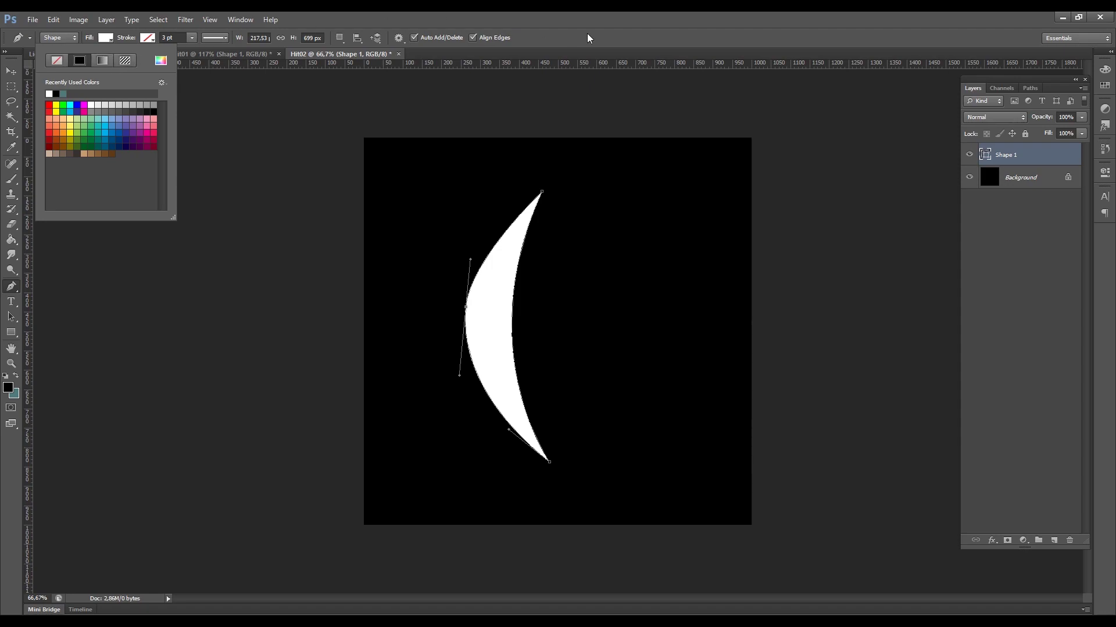
click(605, 36)
Step: Duplicate the Shape 1 layer and hide the copy
right_click(1039, 164)
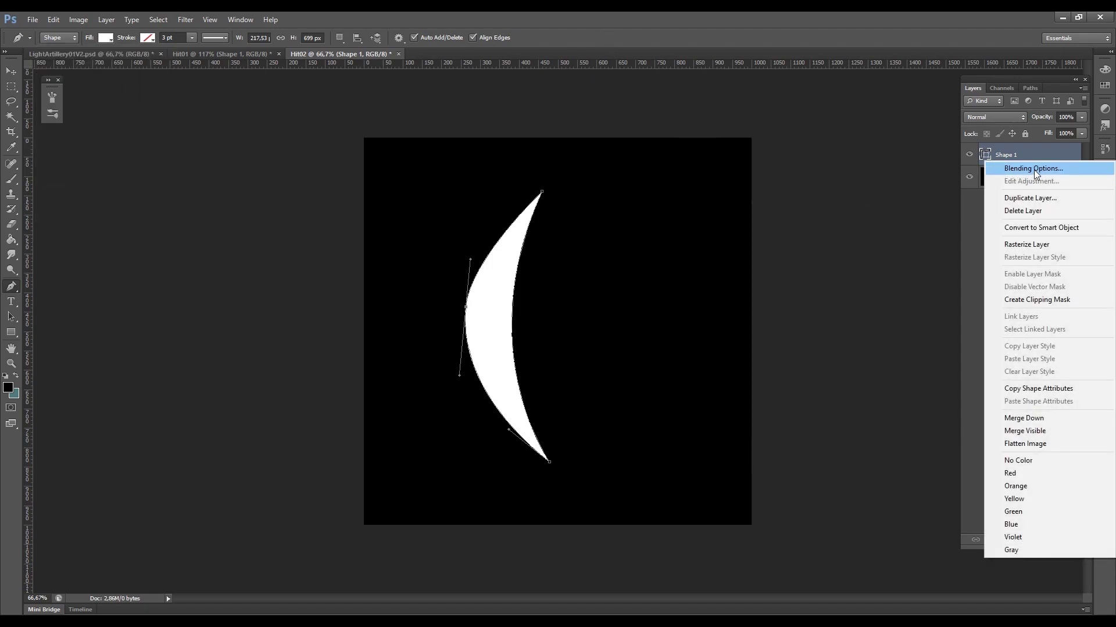
click(1011, 196)
key(Return)
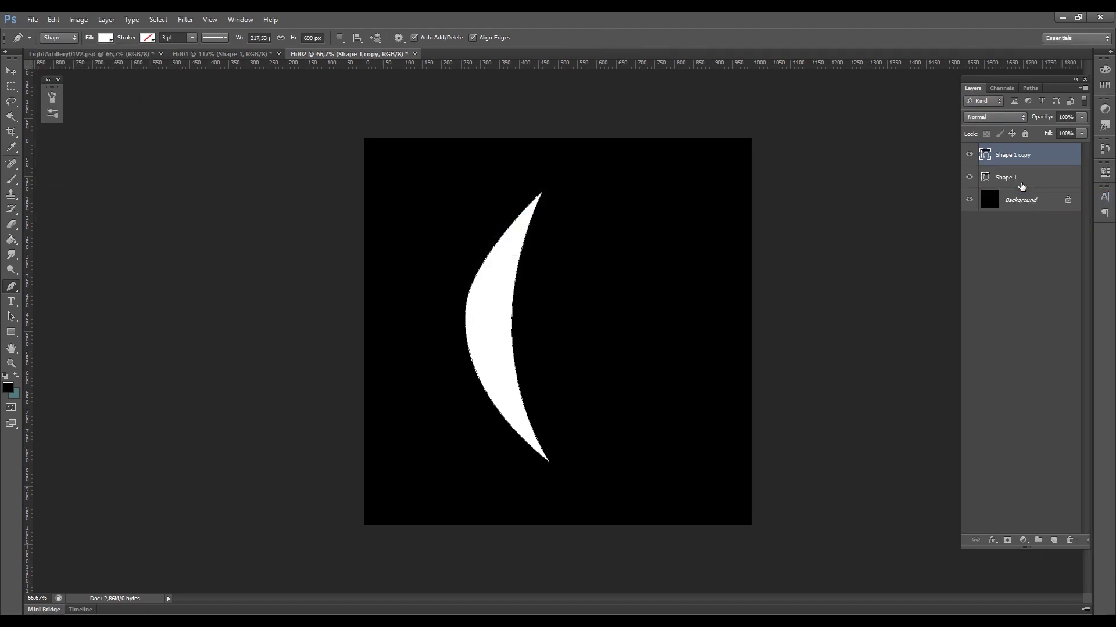
click(969, 154)
Step: Rasterize the Shape 1 layer and apply a Box Blur with a 4 pixel radius
click(1028, 178)
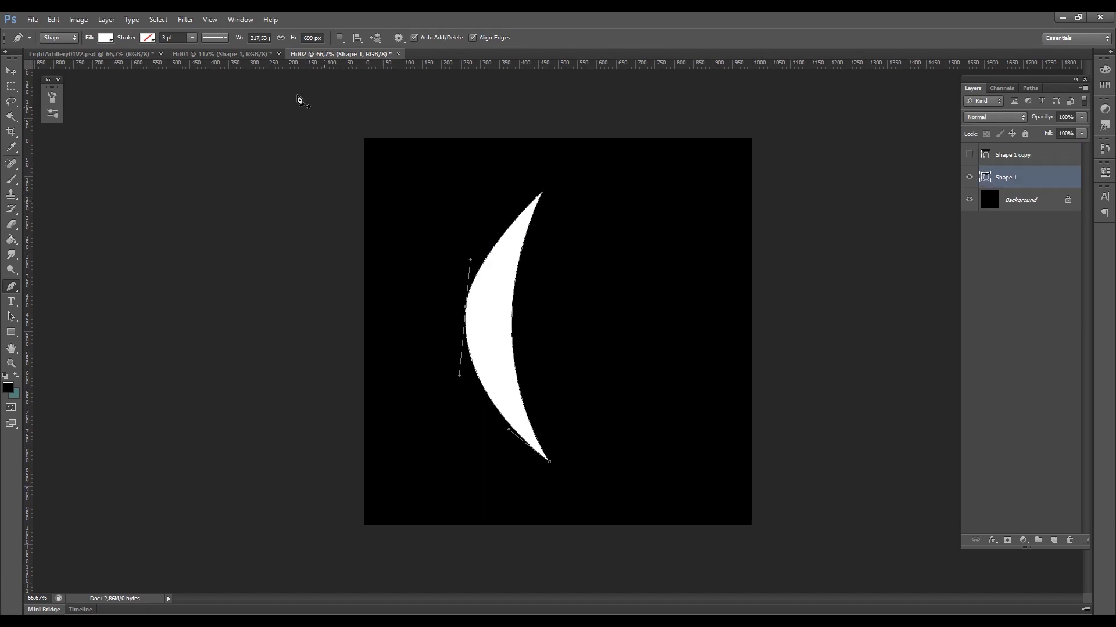
click(188, 20)
mouse_move(280, 140)
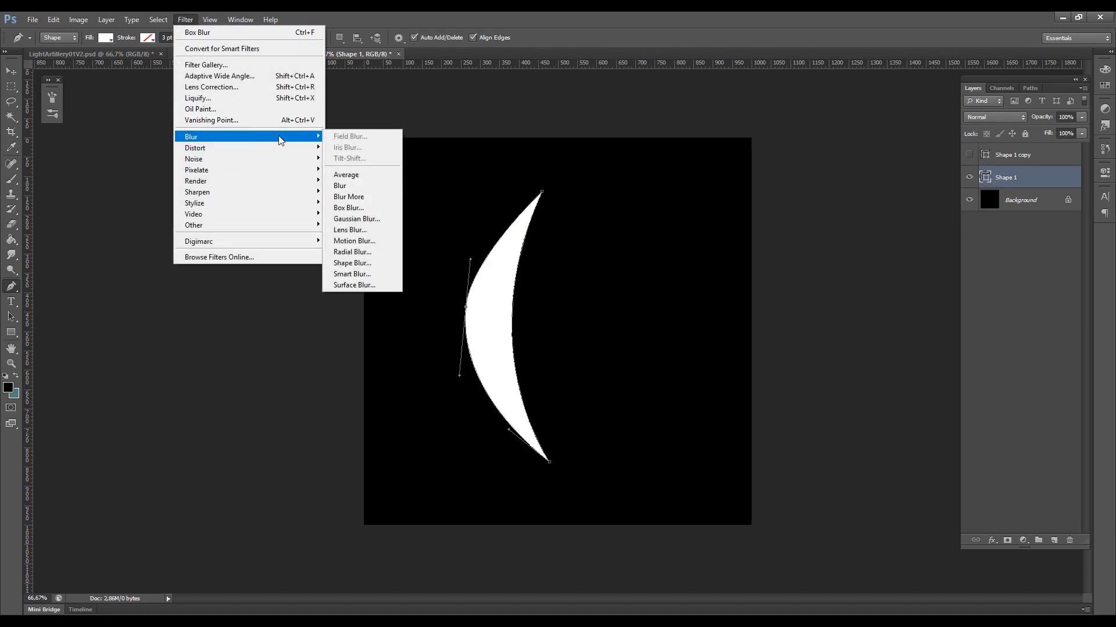
click(364, 208)
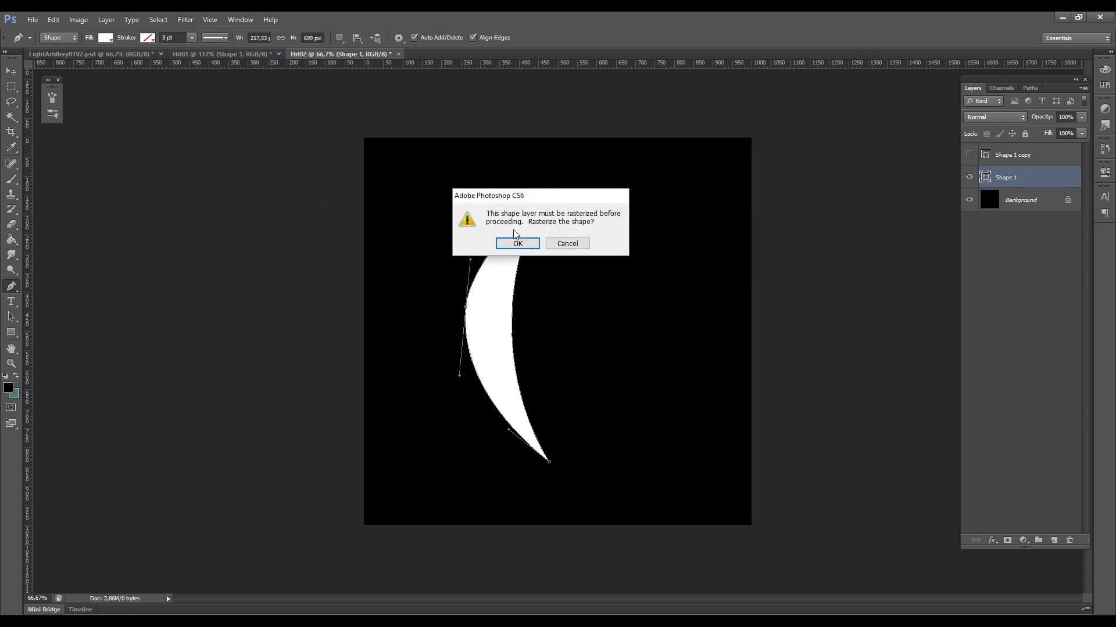
click(519, 244)
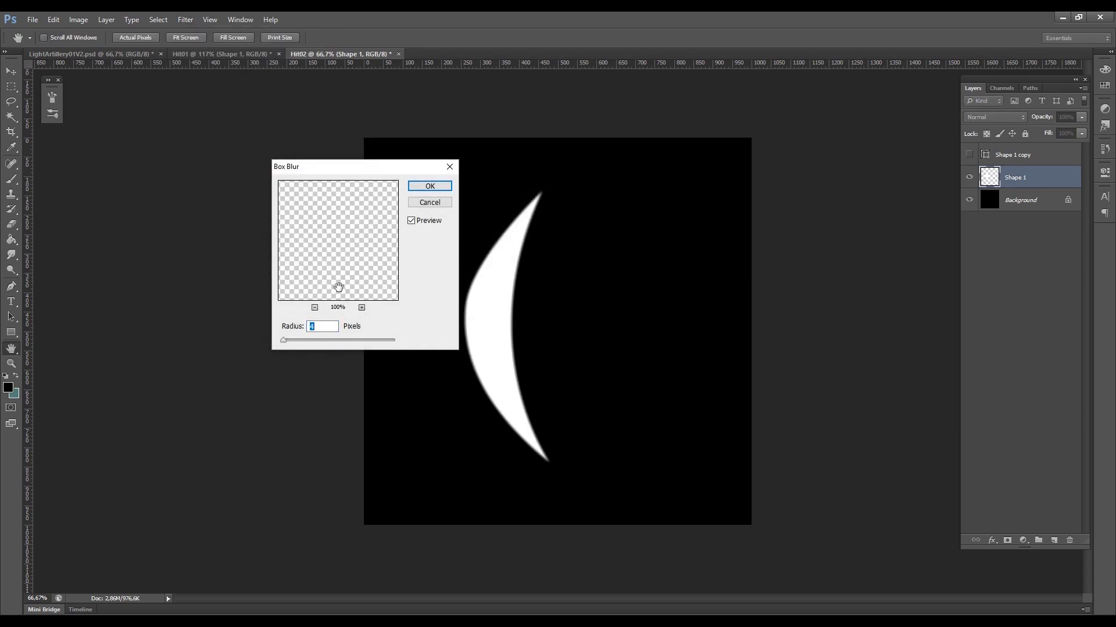
click(430, 187)
key(p)
Step: Add a white Outer Glow to the Shape 1 layer with a 7% spread and an increased size
right_click(1051, 177)
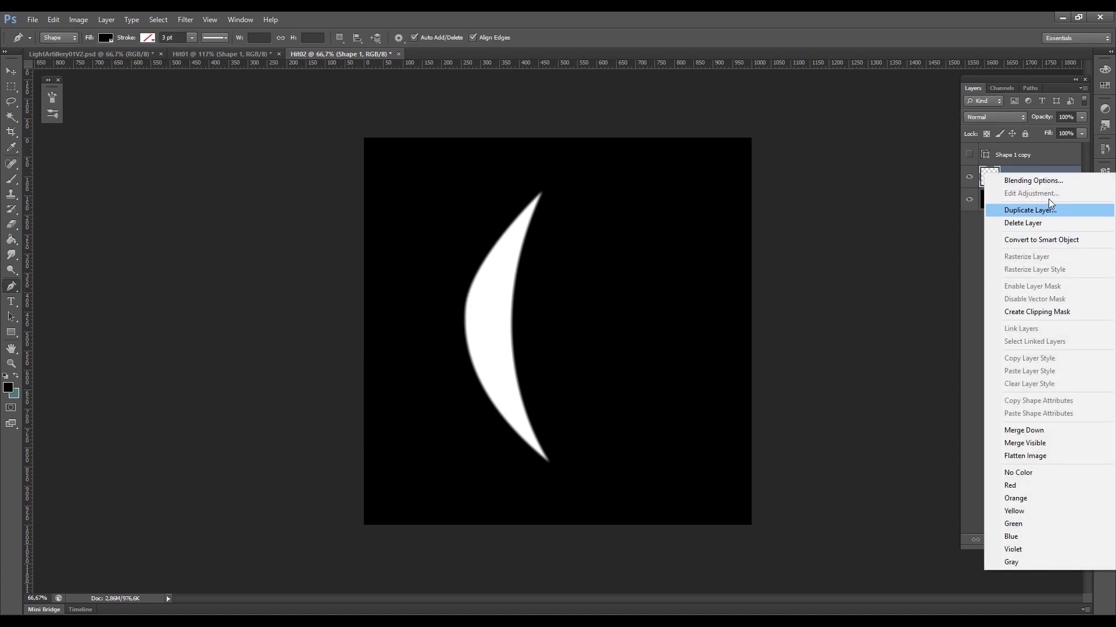
click(955, 232)
double_click(1036, 177)
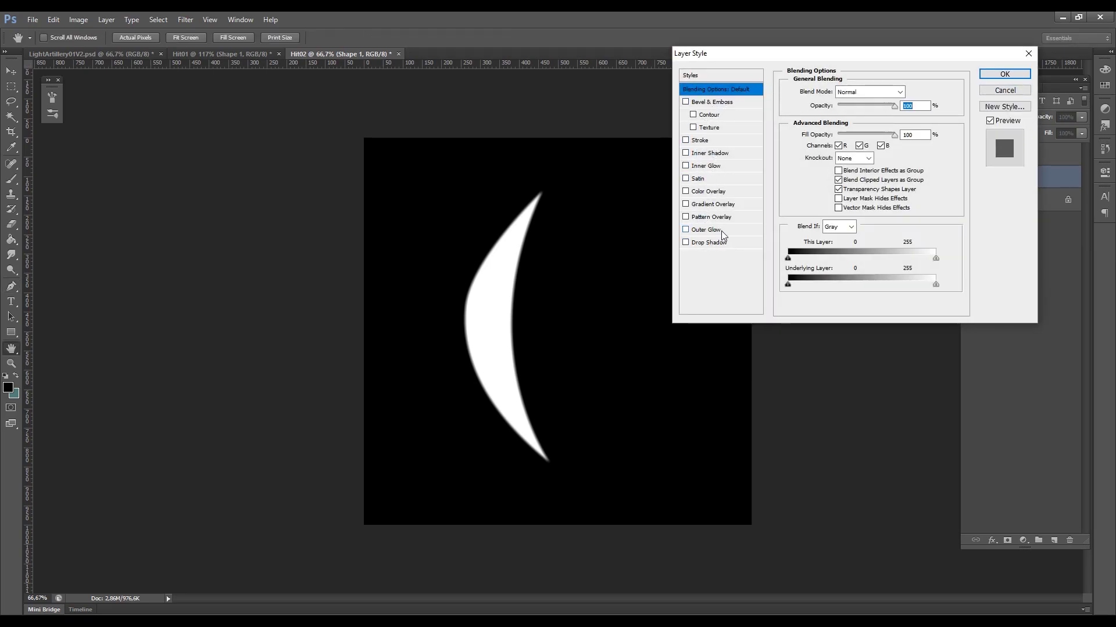
click(685, 230)
click(817, 133)
click(707, 81)
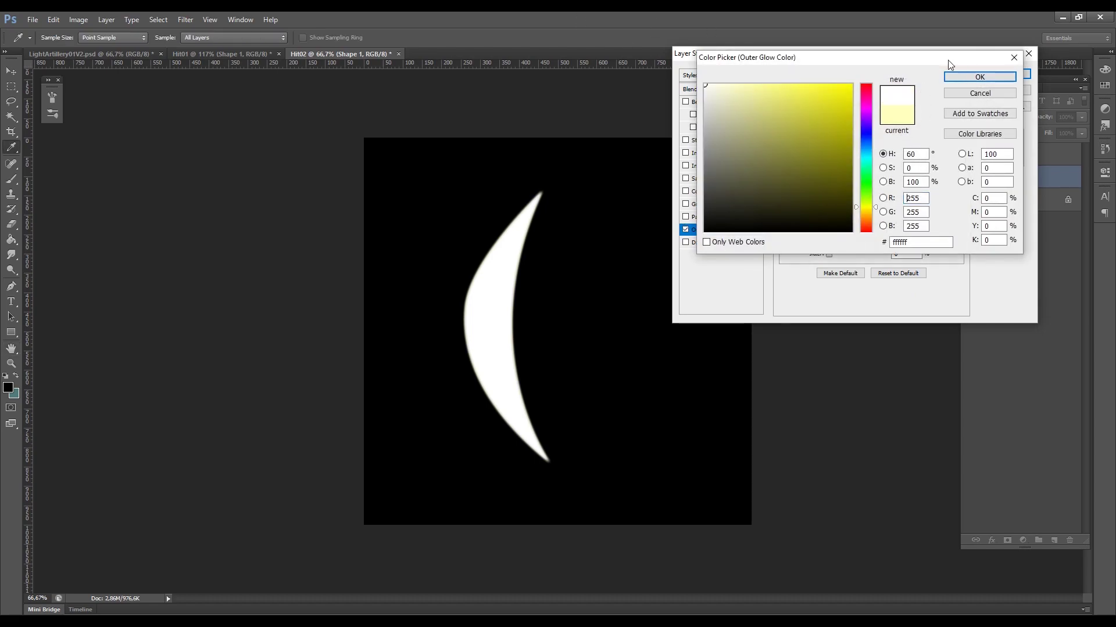
click(956, 77)
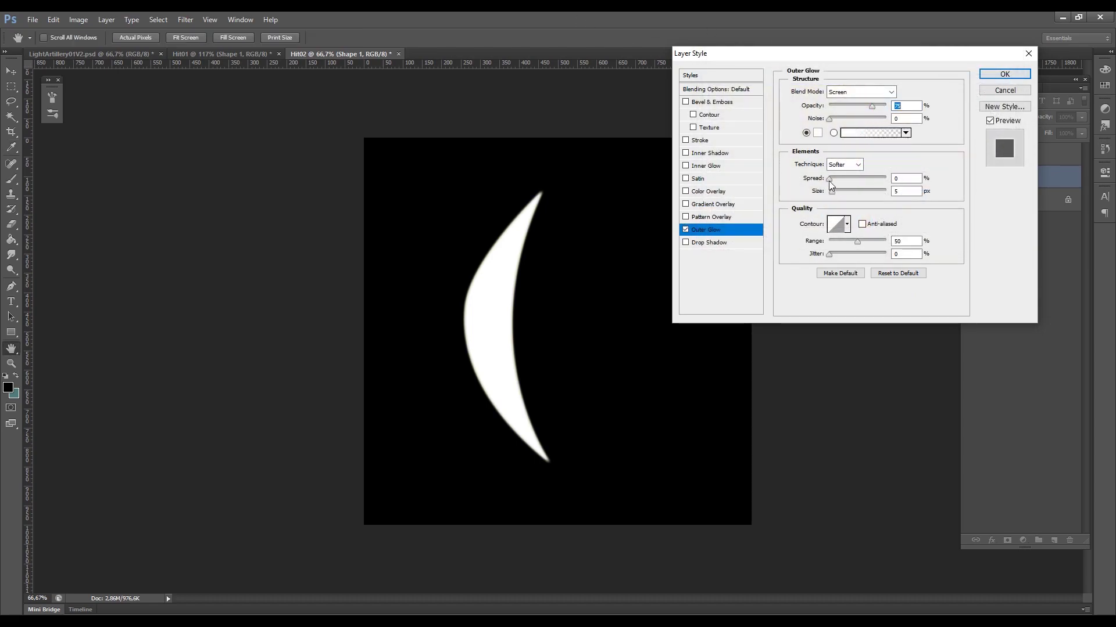
drag(830, 179, 838, 193)
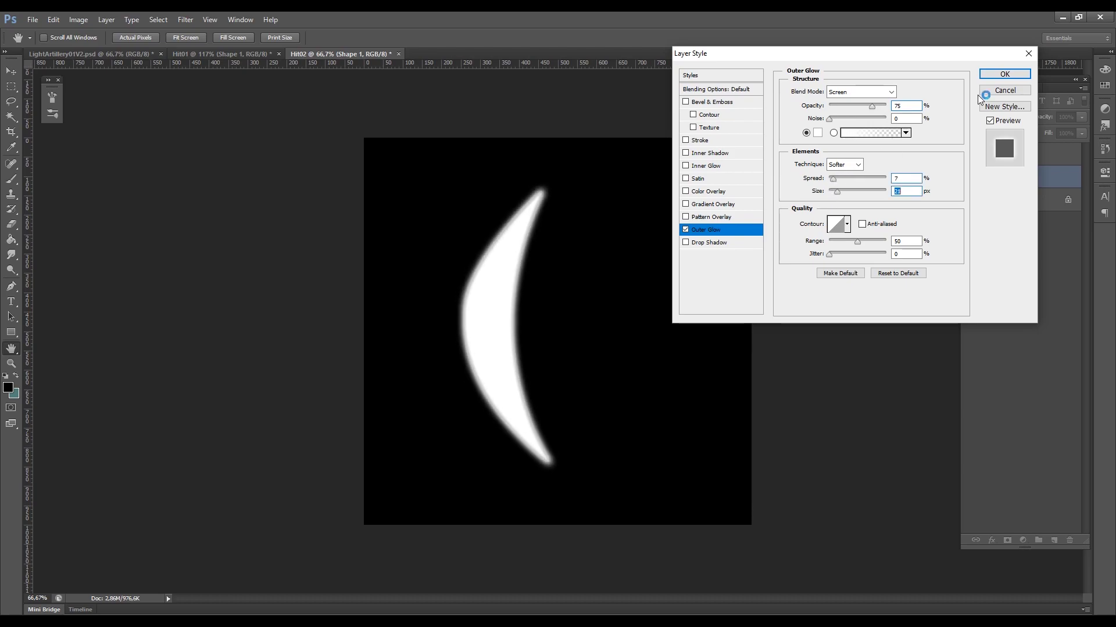
click(1005, 74)
Step: Crop the canvas tightly around the glowing crescent to about 271 by 745 px
key(c)
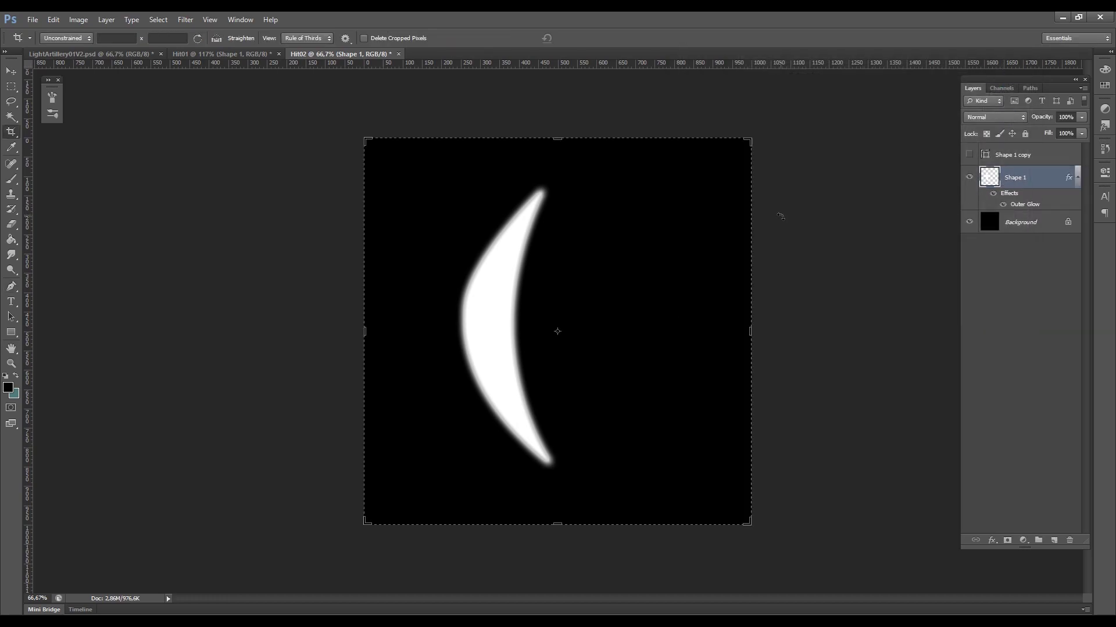
drag(757, 321, 655, 325)
drag(455, 329, 506, 291)
drag(562, 138, 562, 184)
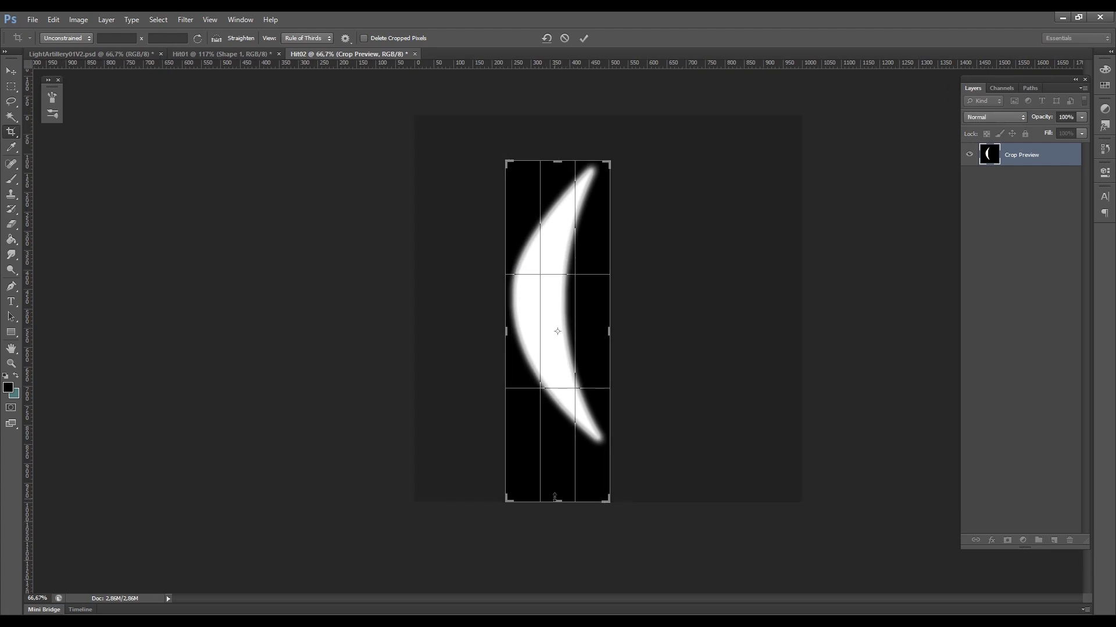
drag(555, 499, 554, 451)
key(Return)
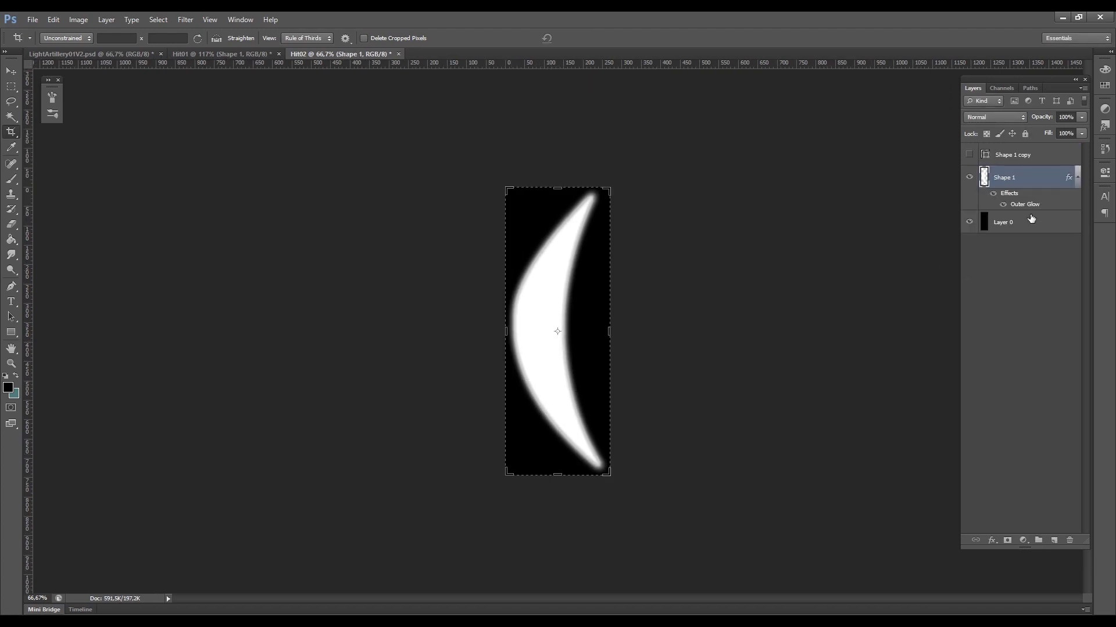
Step: Hide the black Layer 0 and save the transparent crescent as the PNG file Hit02 in the Hit_FX folder
click(969, 223)
key(ctrl+shift+s)
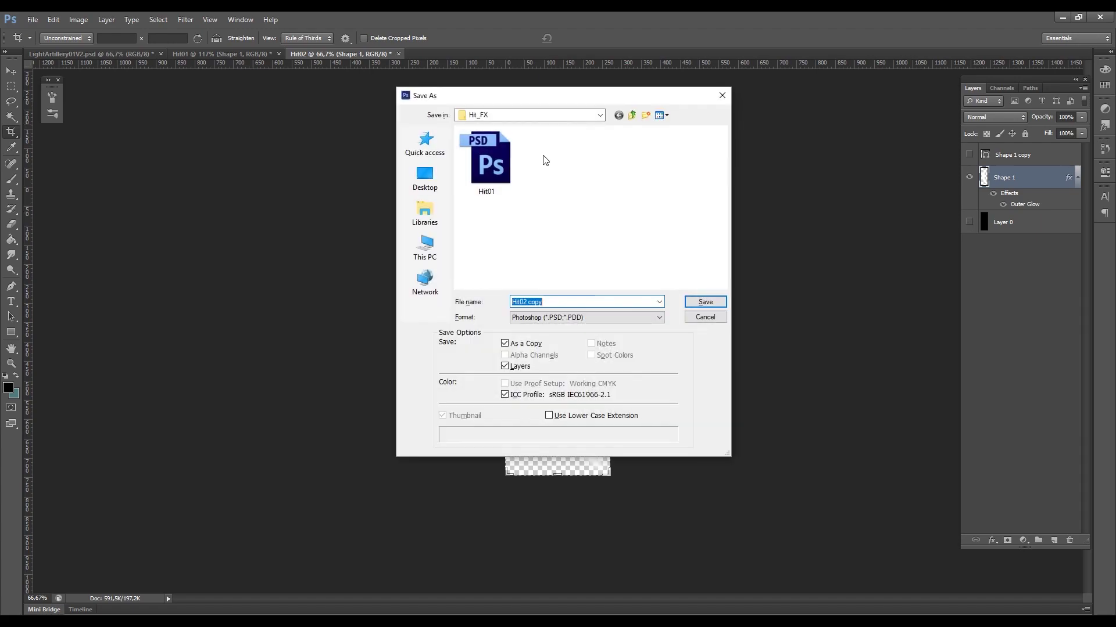
click(587, 317)
click(538, 448)
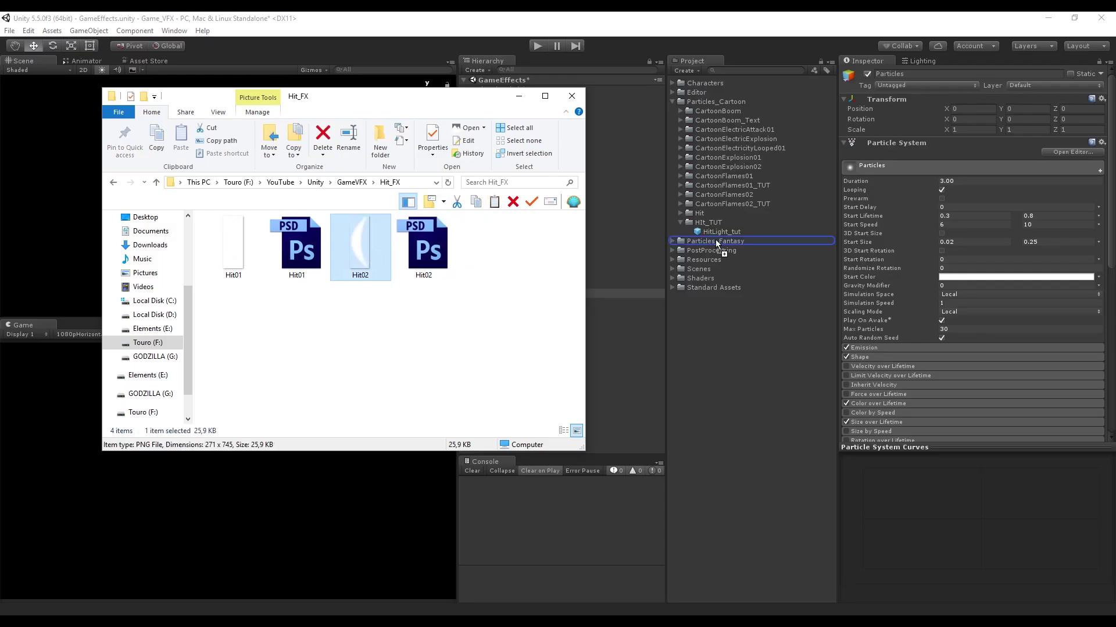
Step: Import the Hit02 PNG into the HIt_TUT folder of the Unity project and select the imported texture
drag(716, 239, 708, 223)
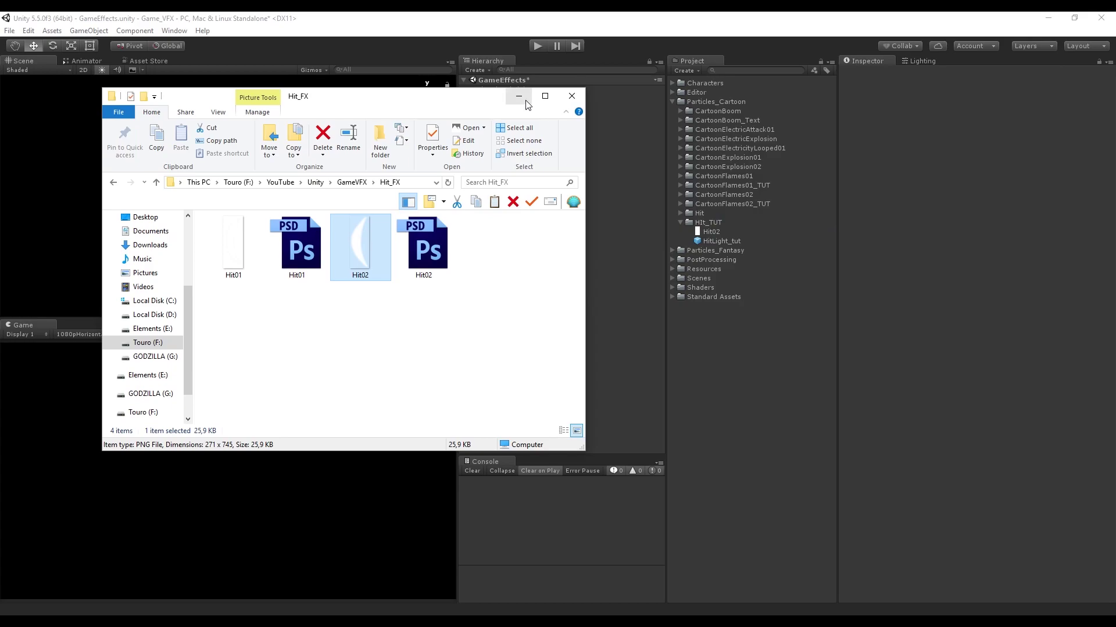
click(692, 193)
click(721, 233)
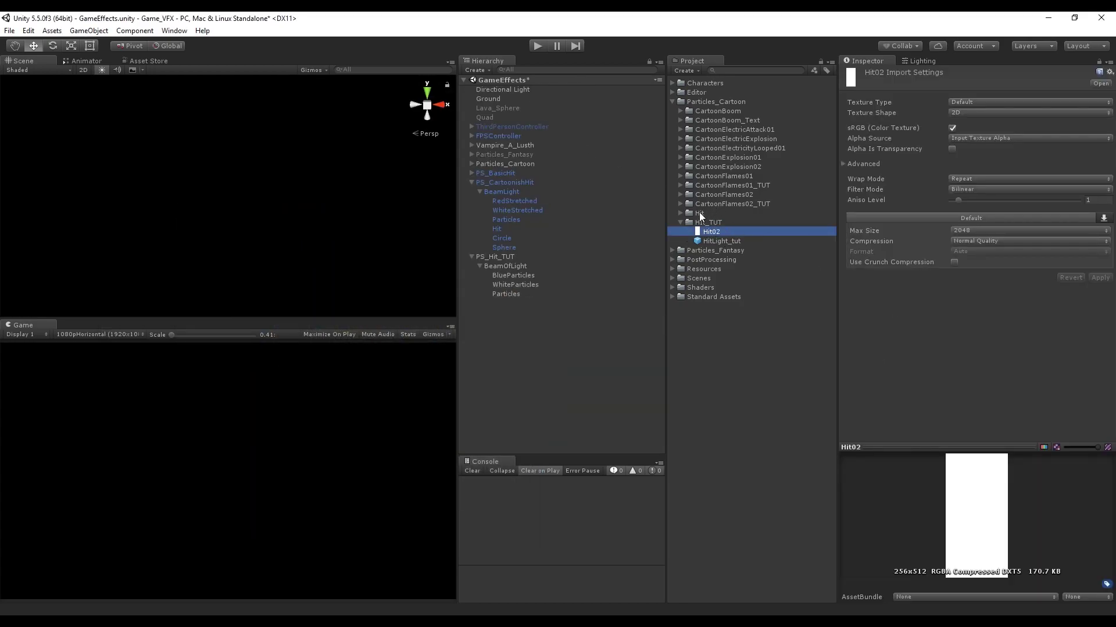
Step: Create a new material named Hit02 in the HIt_TUT folder
right_click(701, 223)
mouse_move(769, 231)
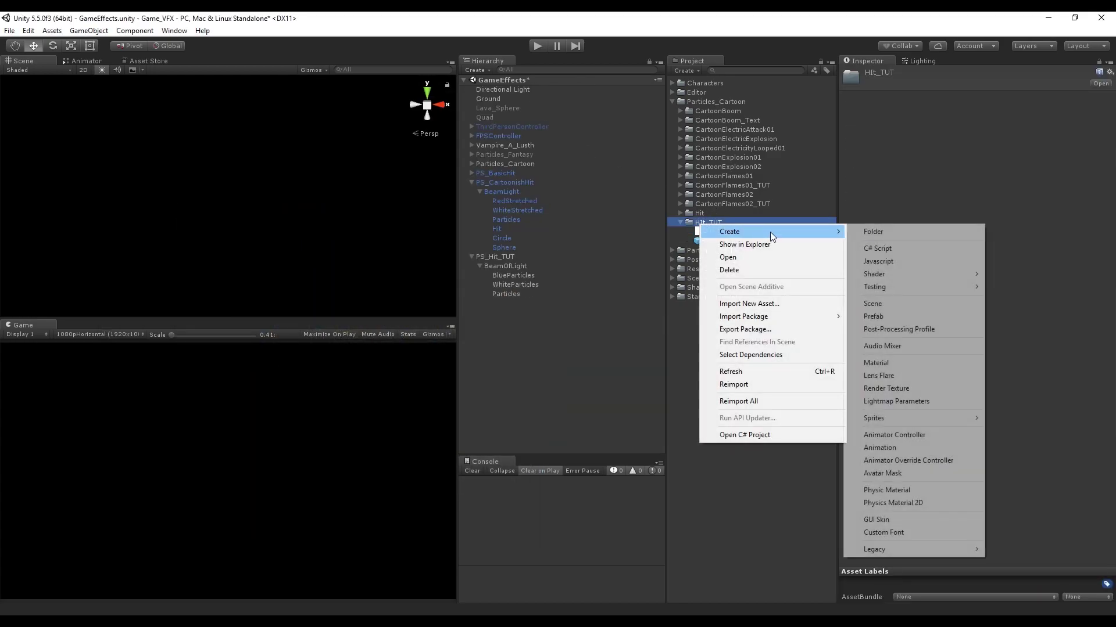
click(895, 362)
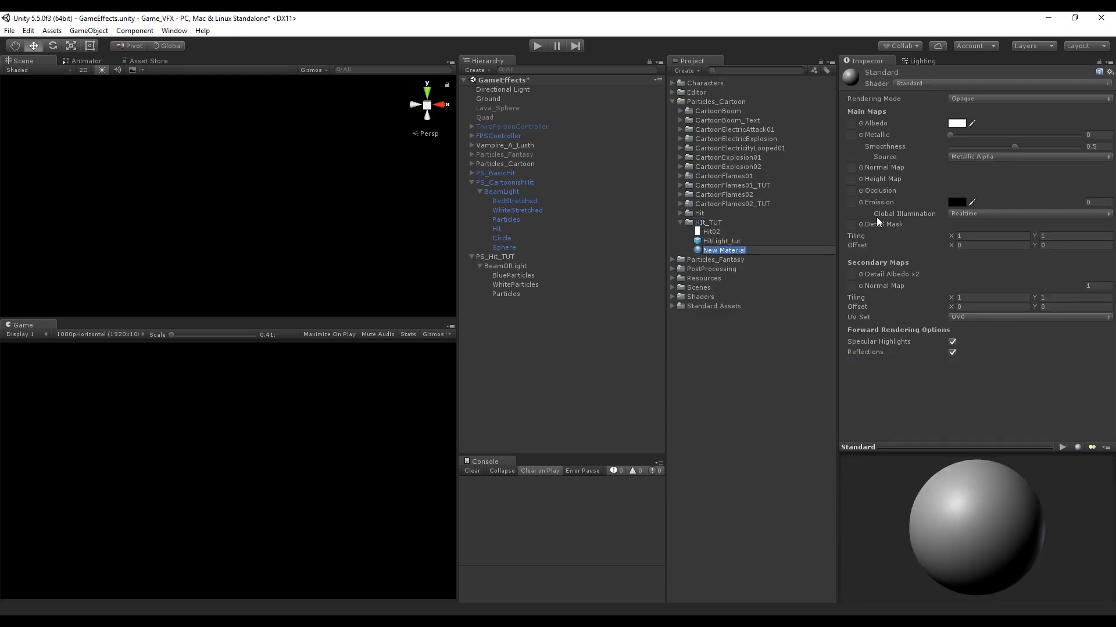
text(Hit02)
key(Return)
Step: Switch the Hit02 material's shader to Particles/Additive and assign the Hit02 texture as its particle texture
click(932, 83)
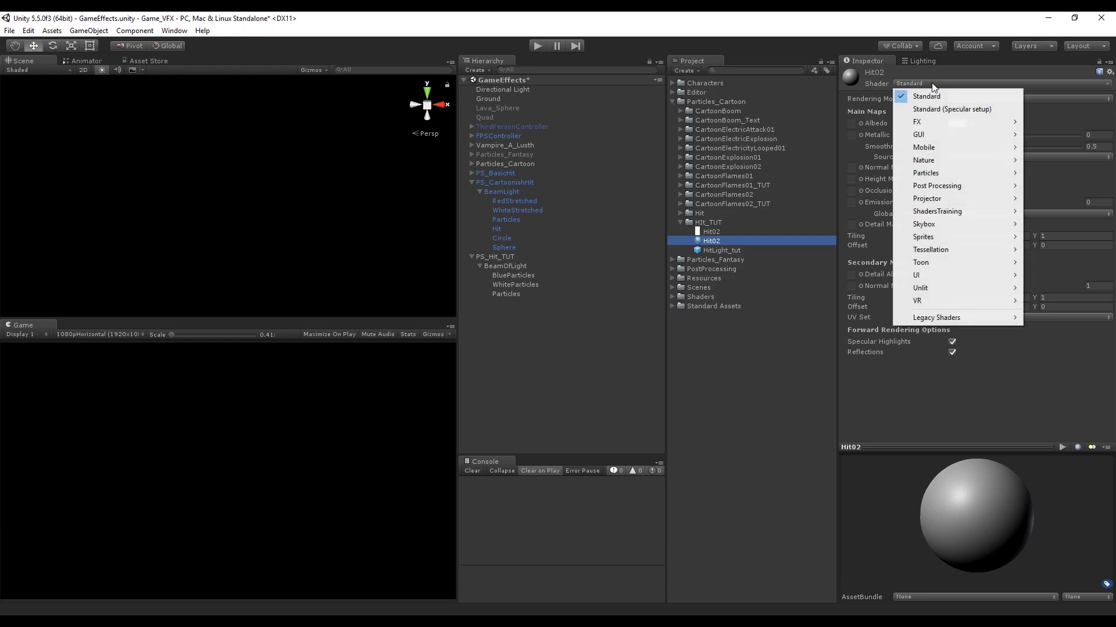
mouse_move(928, 173)
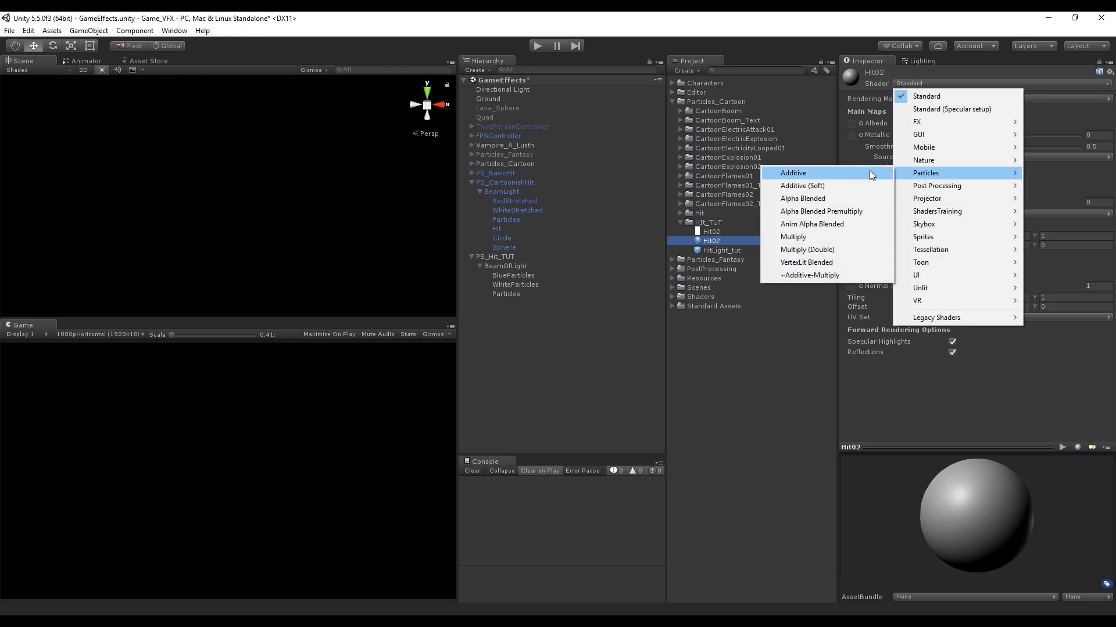
click(870, 173)
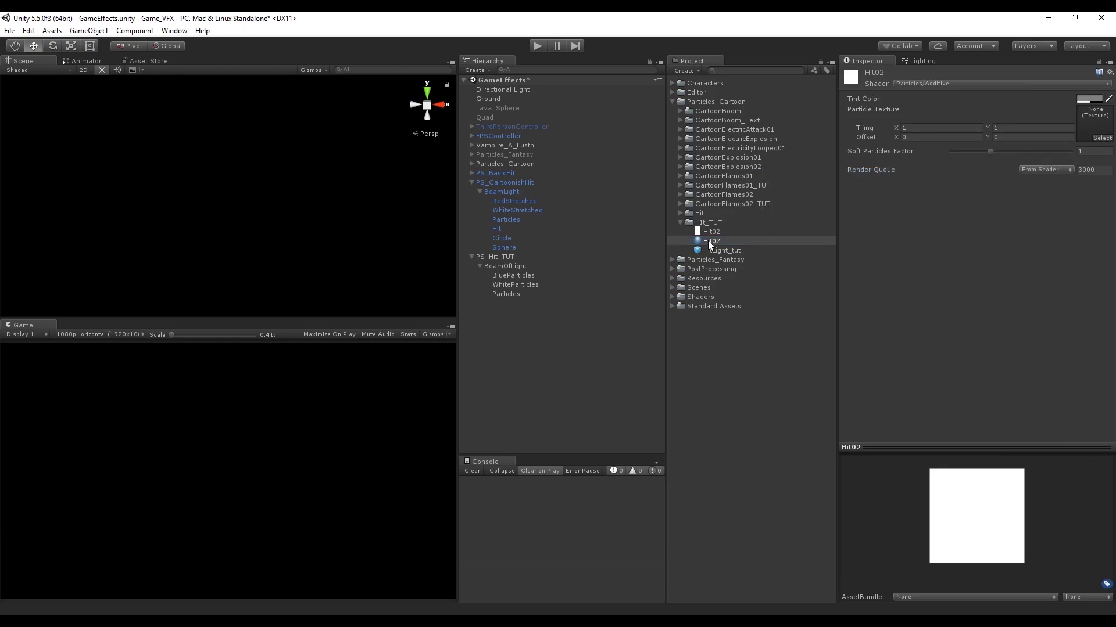
drag(710, 236, 1104, 133)
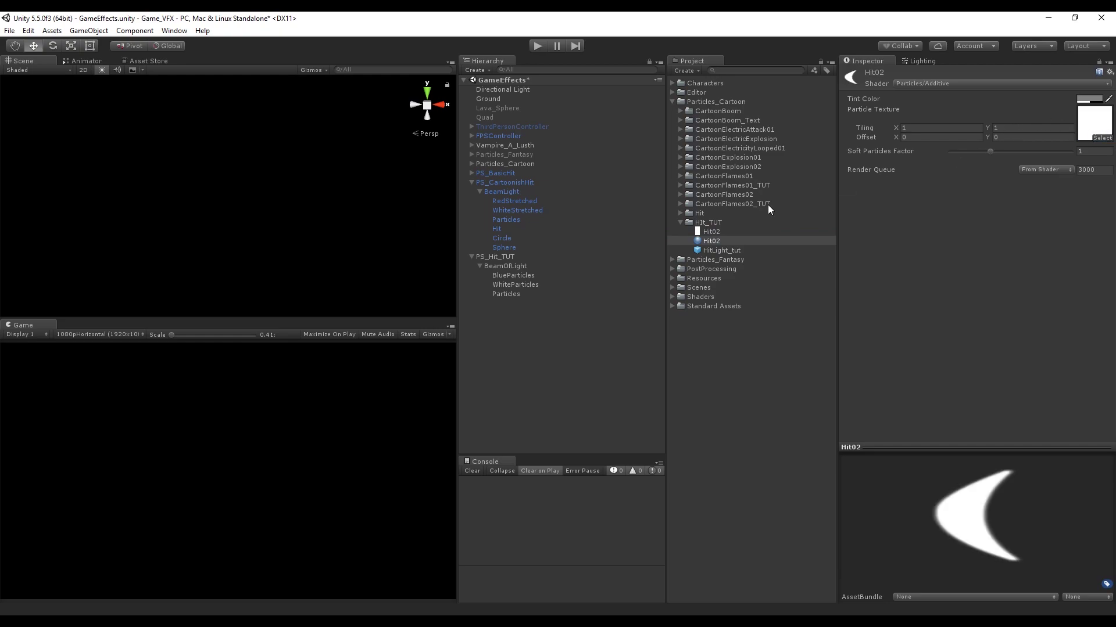
Step: Add a particle system named Hit under PS_Hit_TUT and set its duration to 3
click(505, 266)
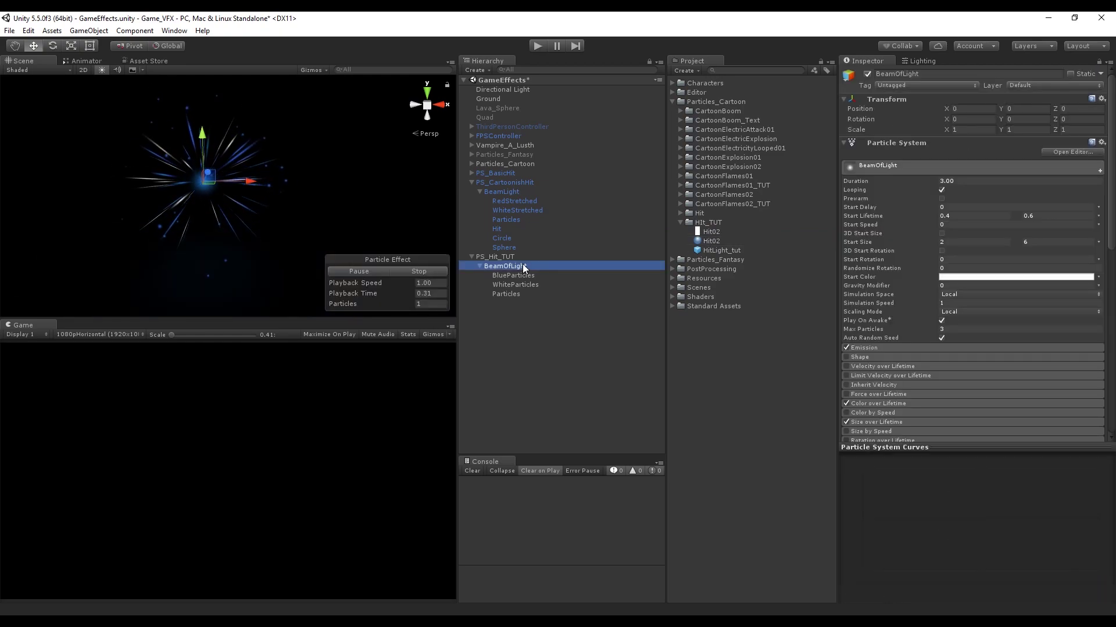
right_click(499, 257)
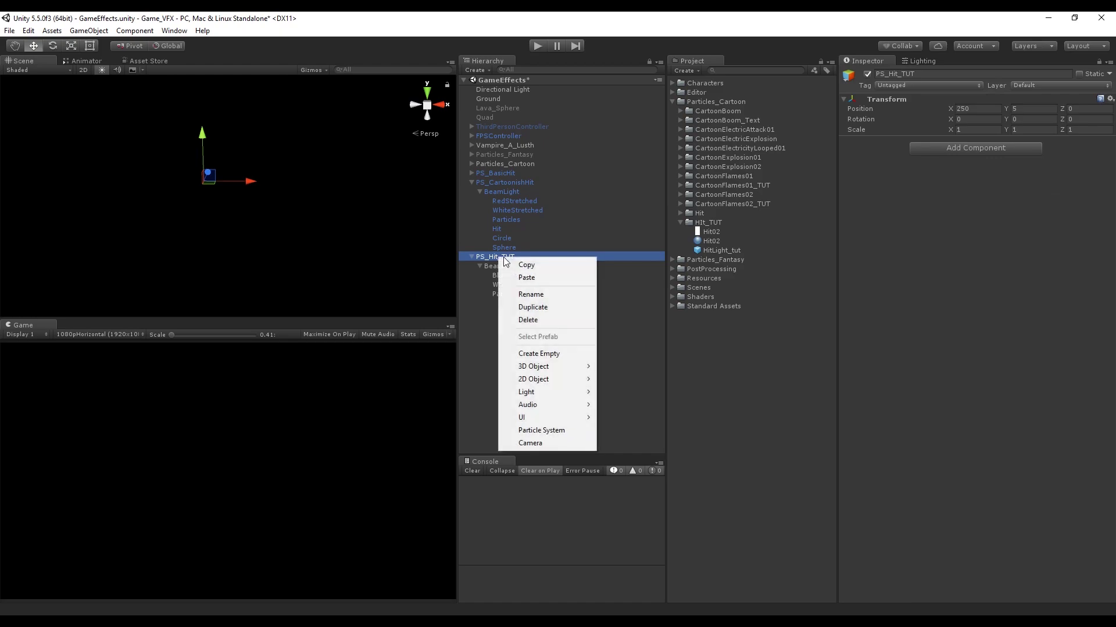
click(566, 430)
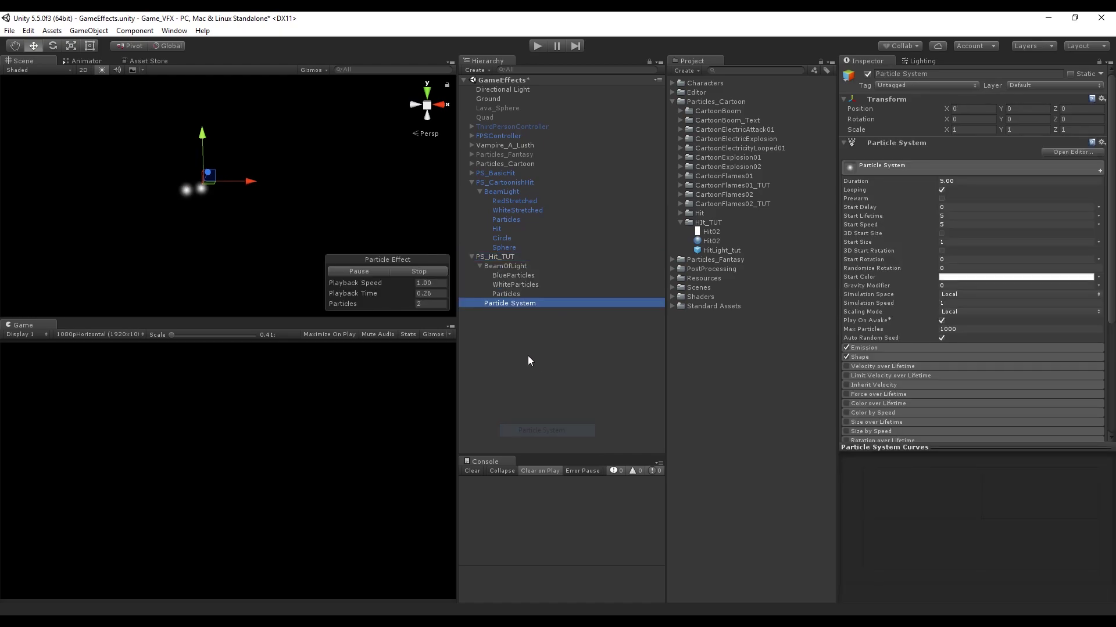
text(Hit)
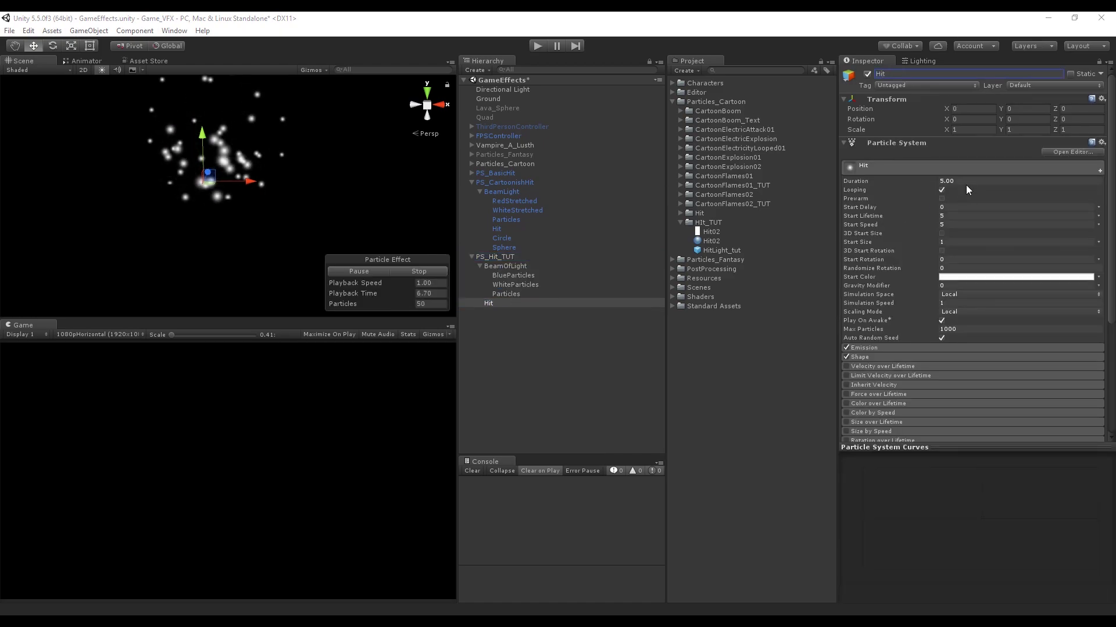
click(968, 181)
text(3)
key(Return)
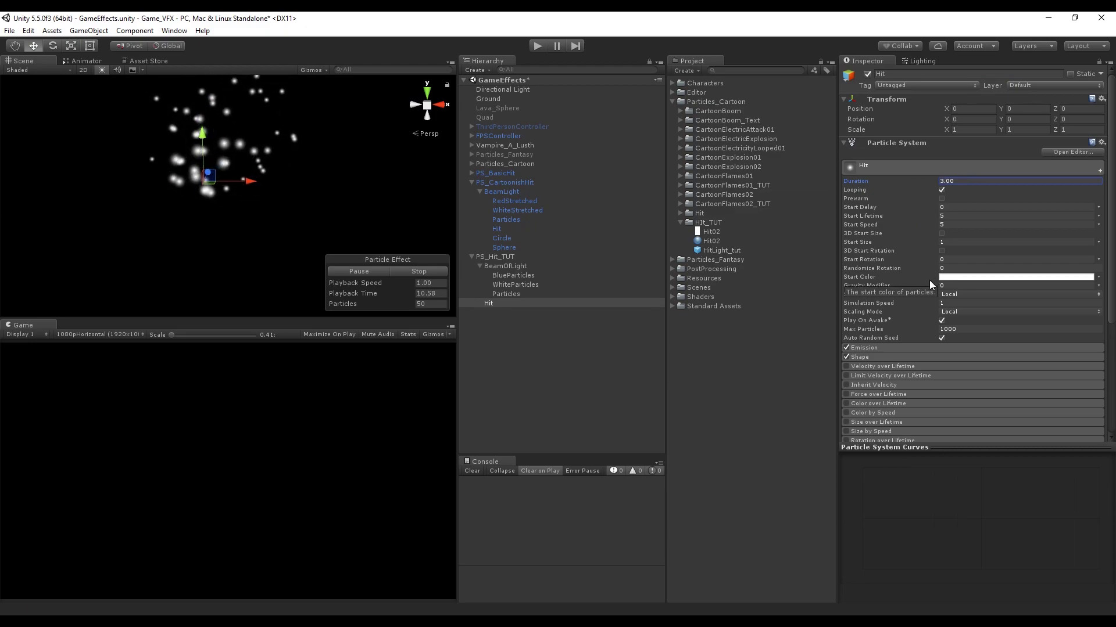
Step: Change the Hit system's emitter shape to Sphere and limit its max particles to 10
click(860, 357)
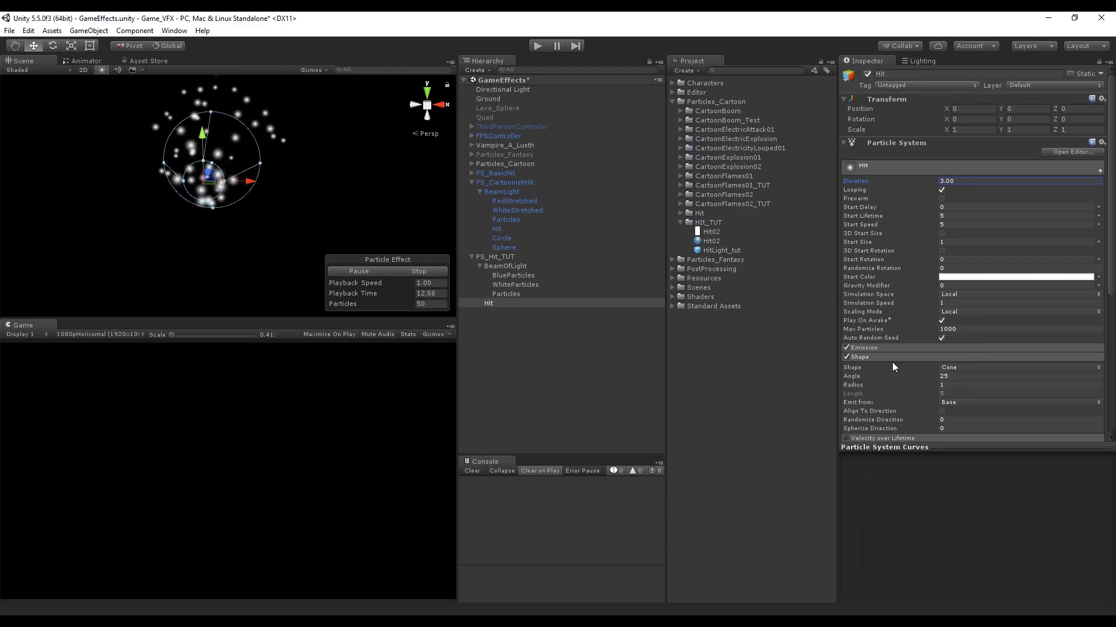
click(976, 367)
click(969, 377)
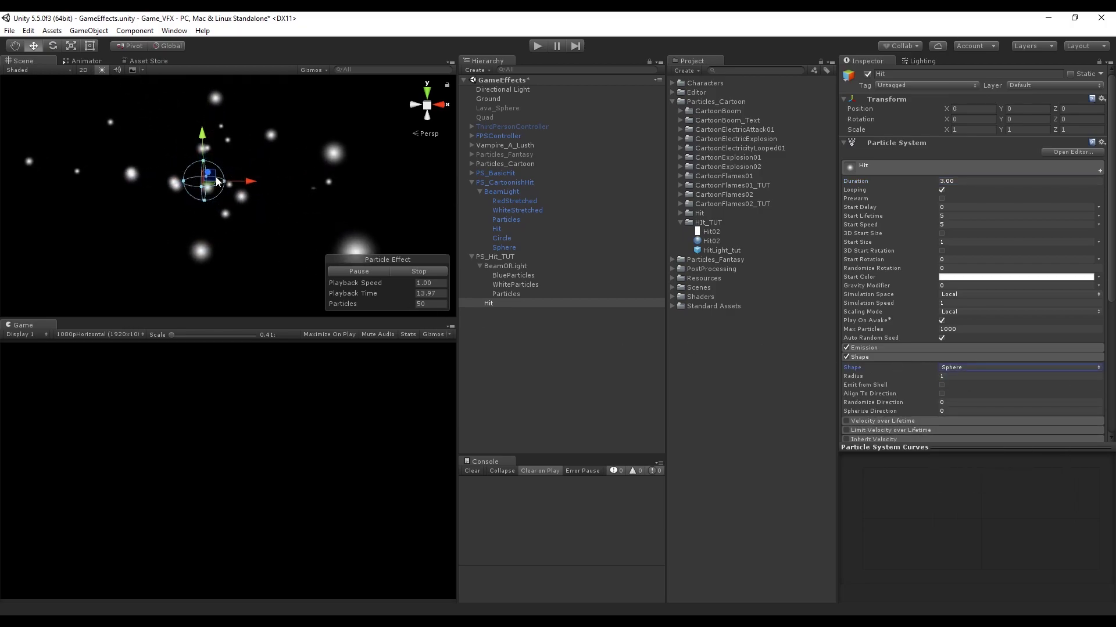
click(918, 357)
click(961, 329)
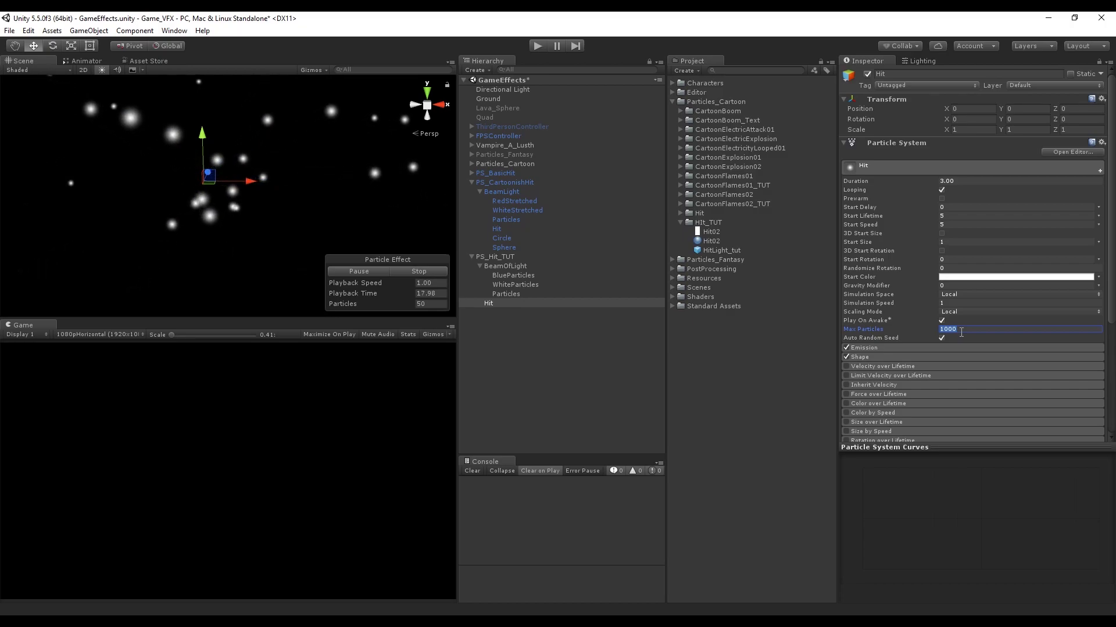
text(10)
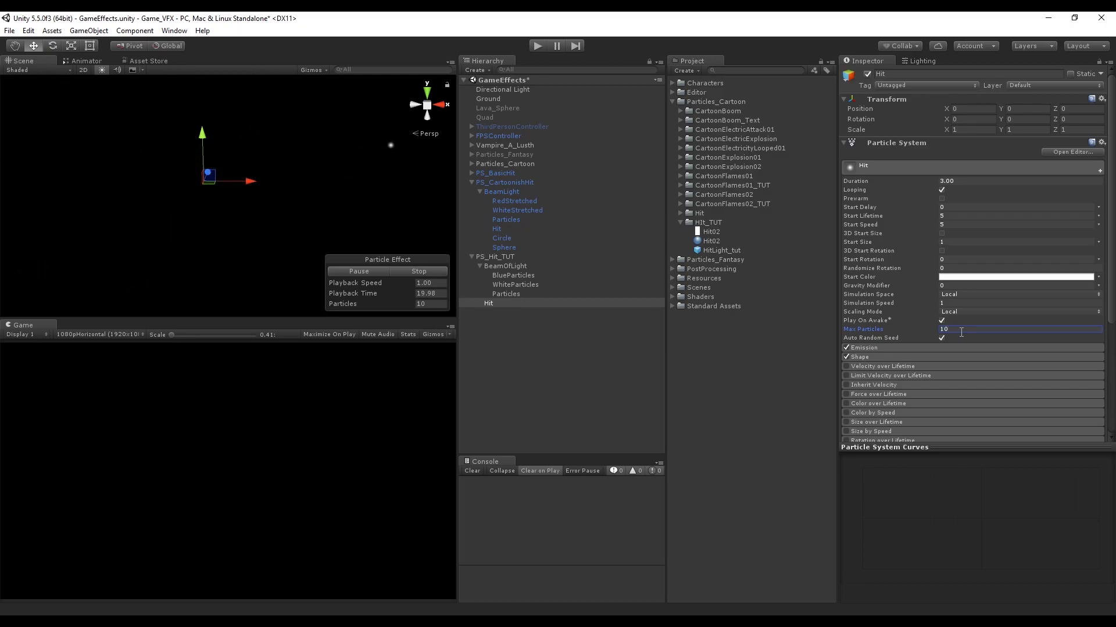
Step: Set Hit's emission rate over time to 0 and add a burst with a minimum of 10 and maximum of 150 particles
click(954, 347)
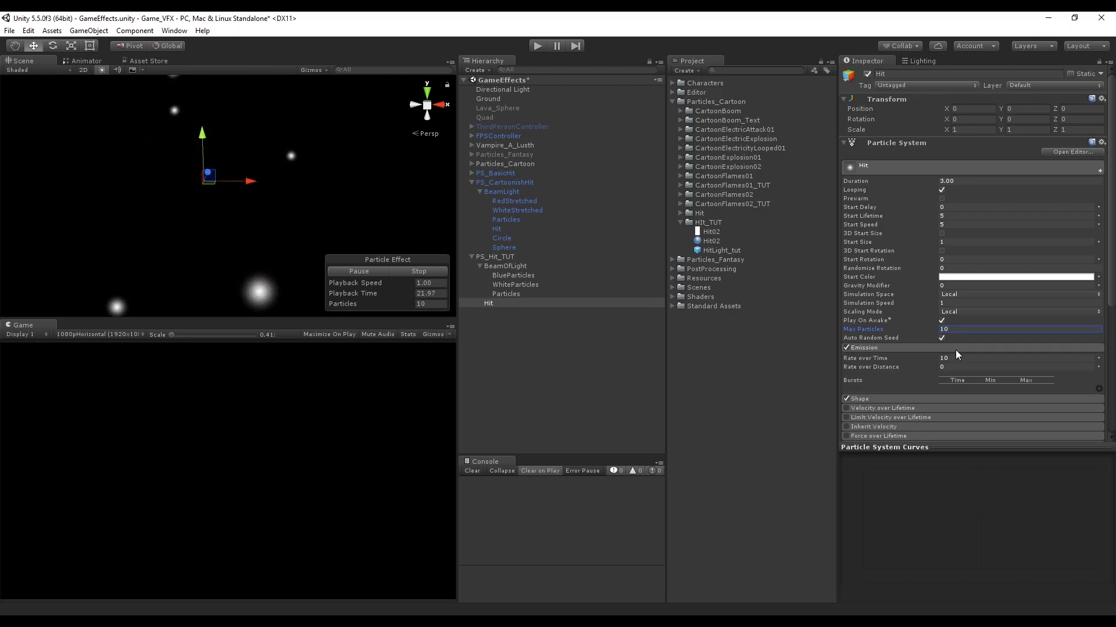
click(958, 358)
text(0)
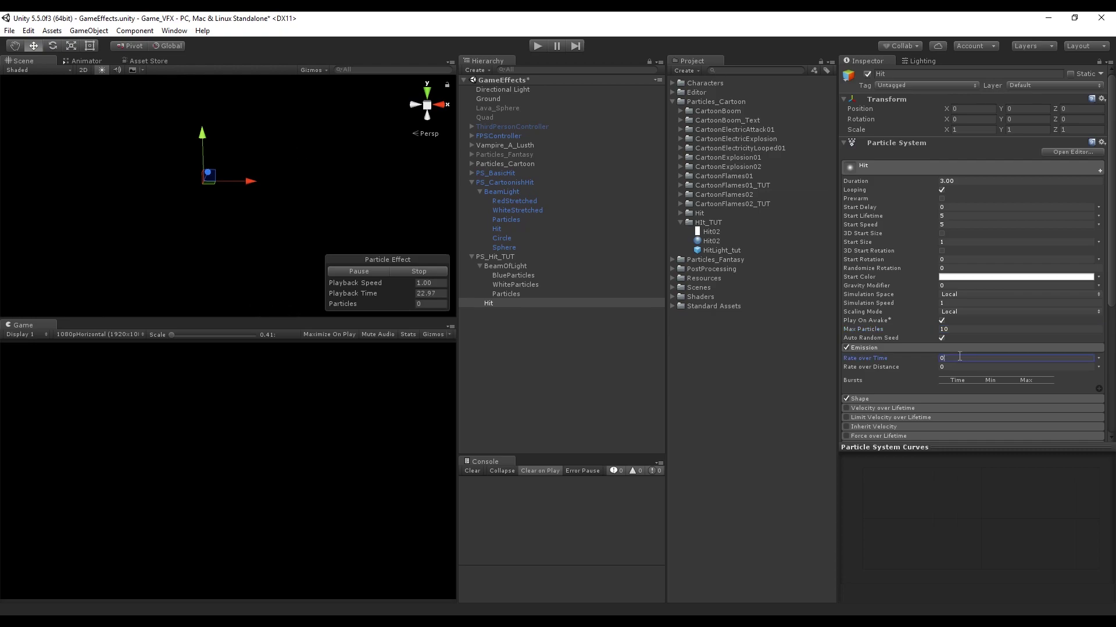
click(1099, 389)
click(987, 389)
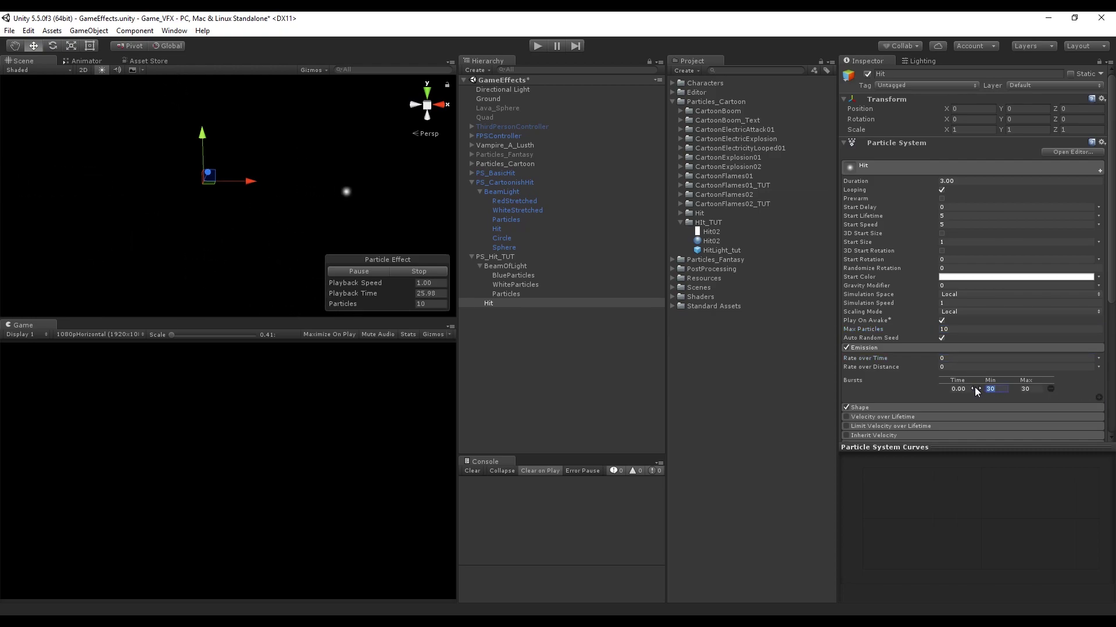
text(10)
key(Tab)
text(150)
Step: Raise the Hit system's max particles to 15
click(958, 329)
text(15)
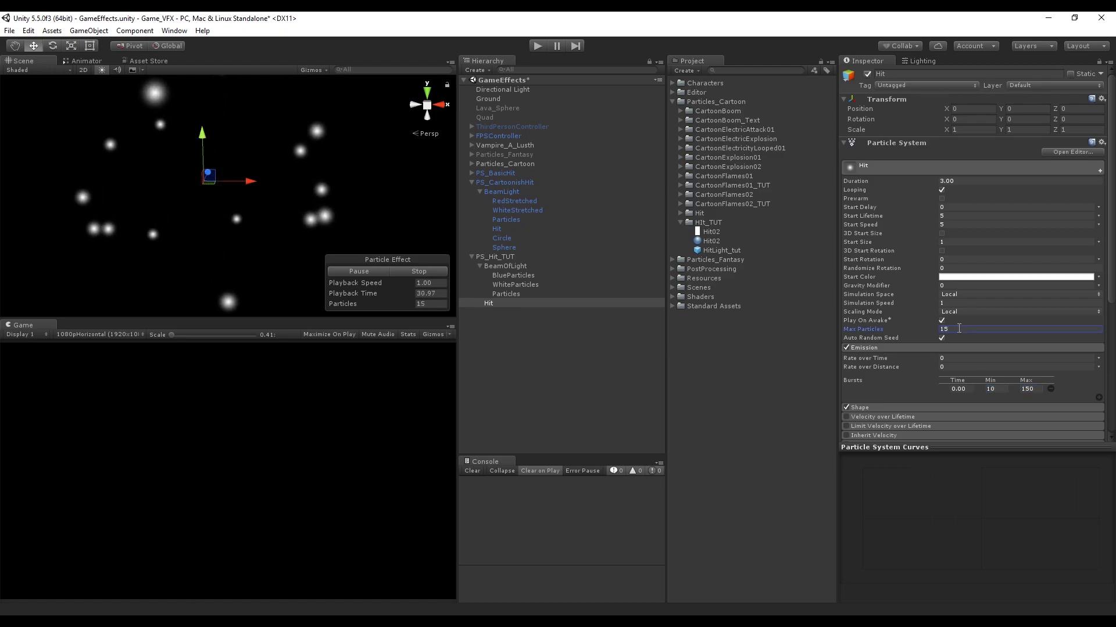
click(405, 307)
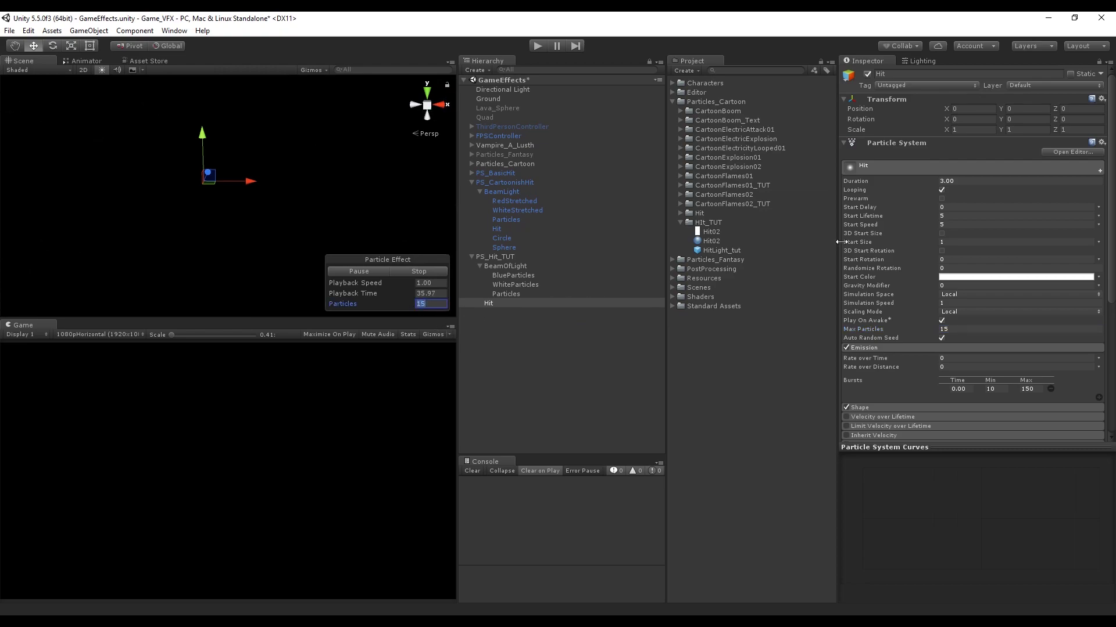
Step: Set Hit's start lifetime to Random Between Two Constants, 0.3 and 0.7
click(1098, 224)
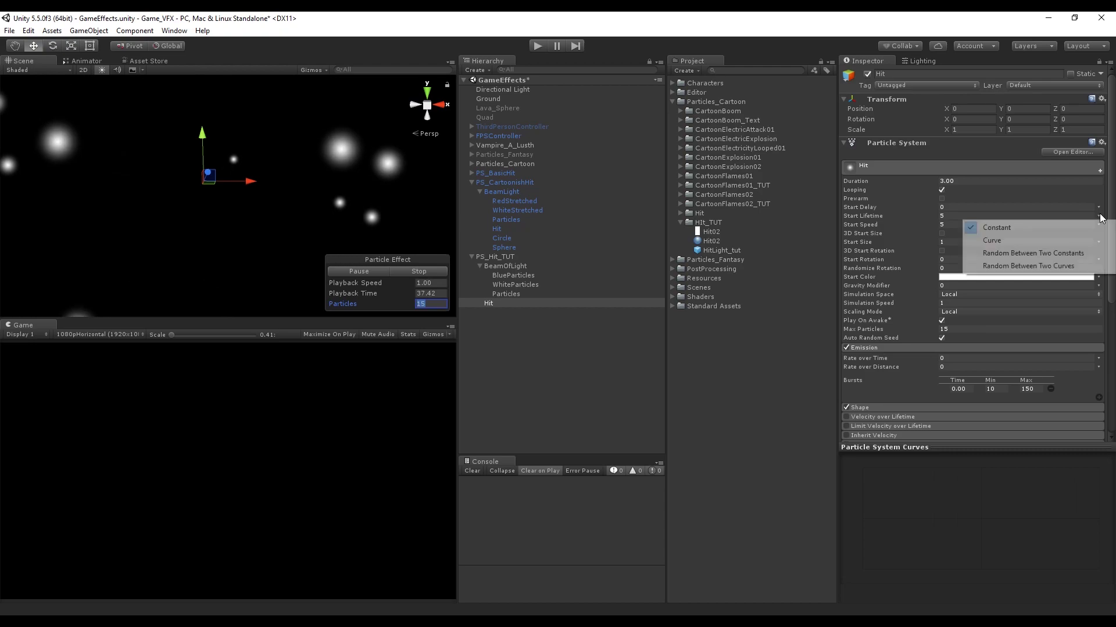
click(1042, 254)
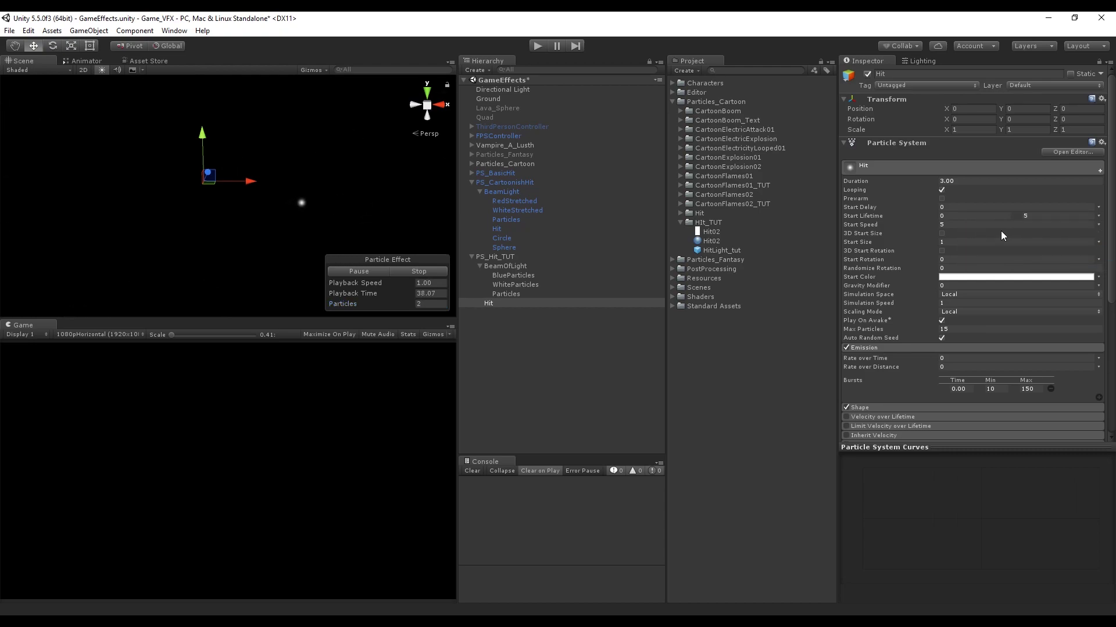
text(.7)
Step: Randomize Hit's start speed between the constants 1 and 4, and apply the Hit02 material to the Hit system
click(1098, 225)
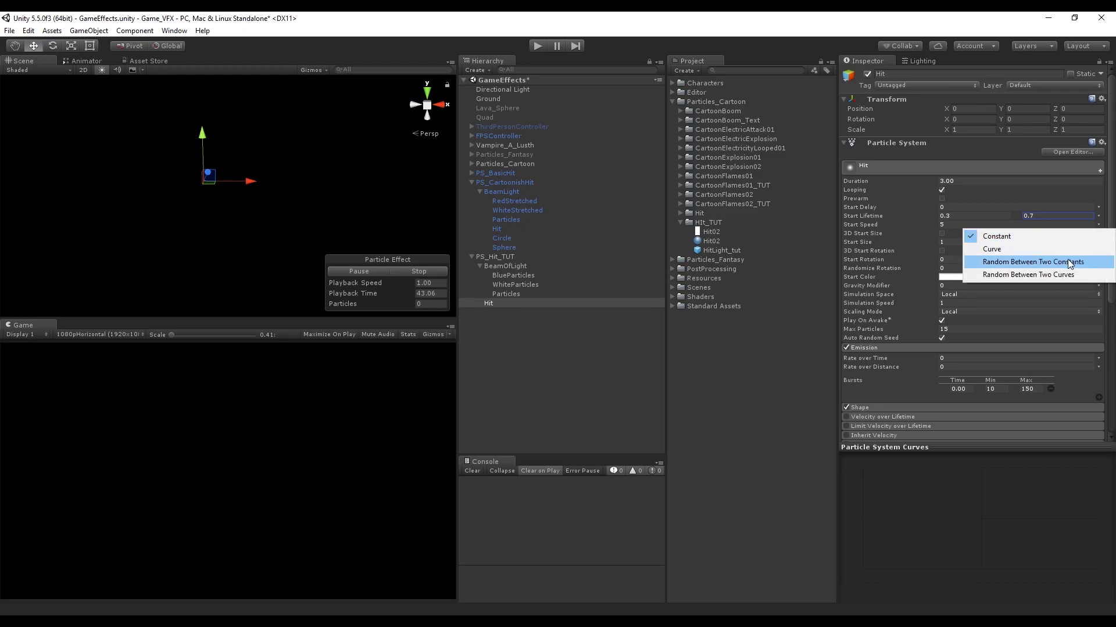
click(1065, 262)
click(973, 225)
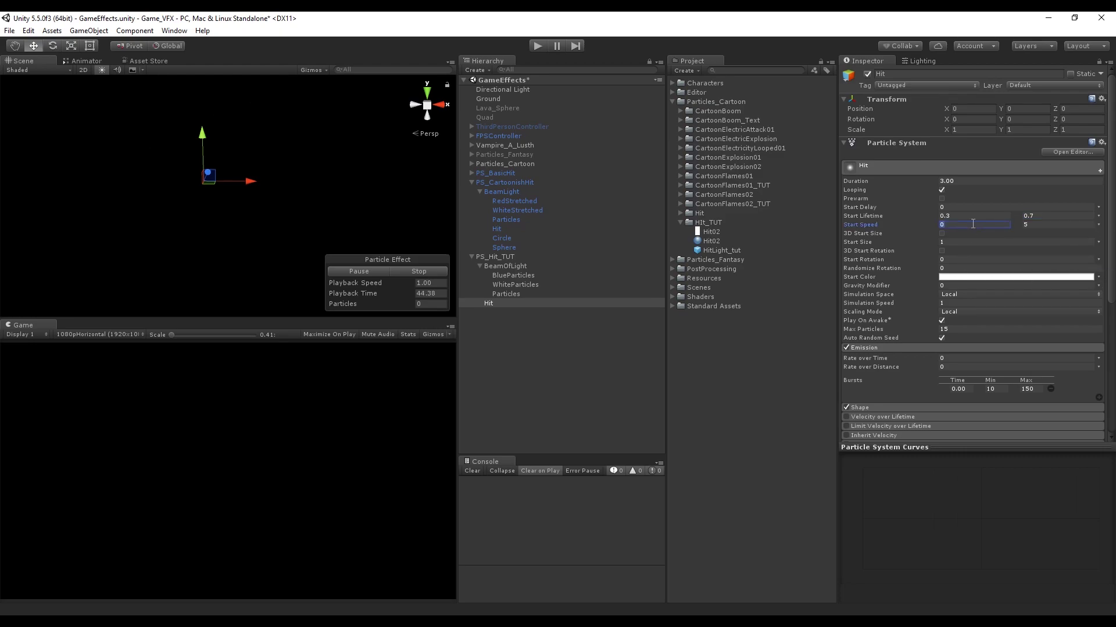
text(1)
key(Tab)
text(4)
drag(718, 243, 489, 304)
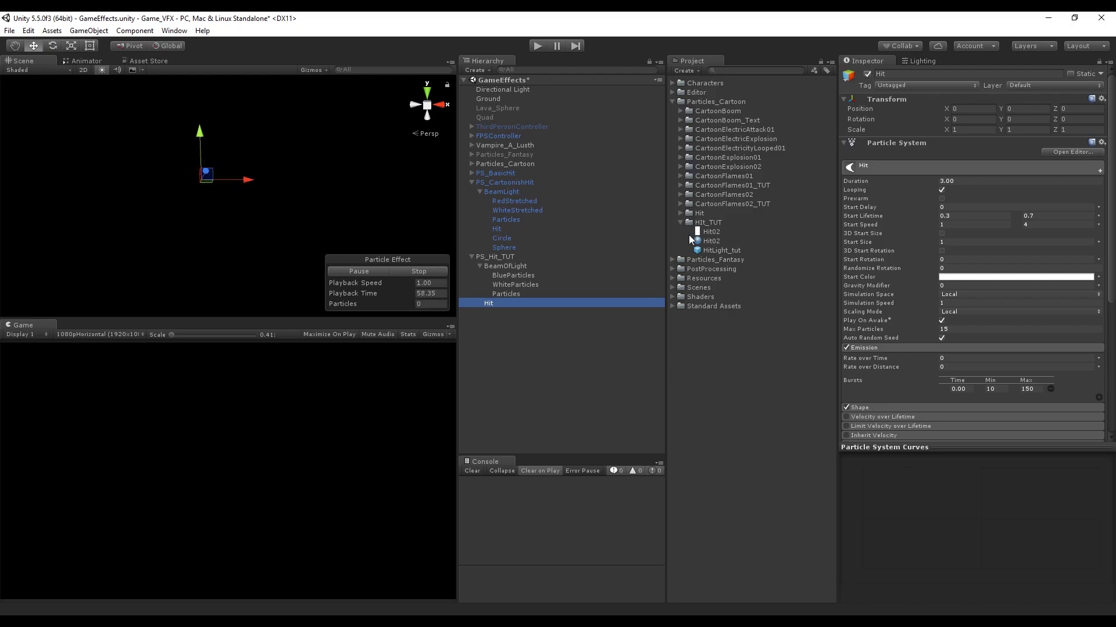
Step: Enable 3D start size on Hit, random between the constants X 1, Y 3, Z 1 and X 2, Y 2, Z 0
click(933, 269)
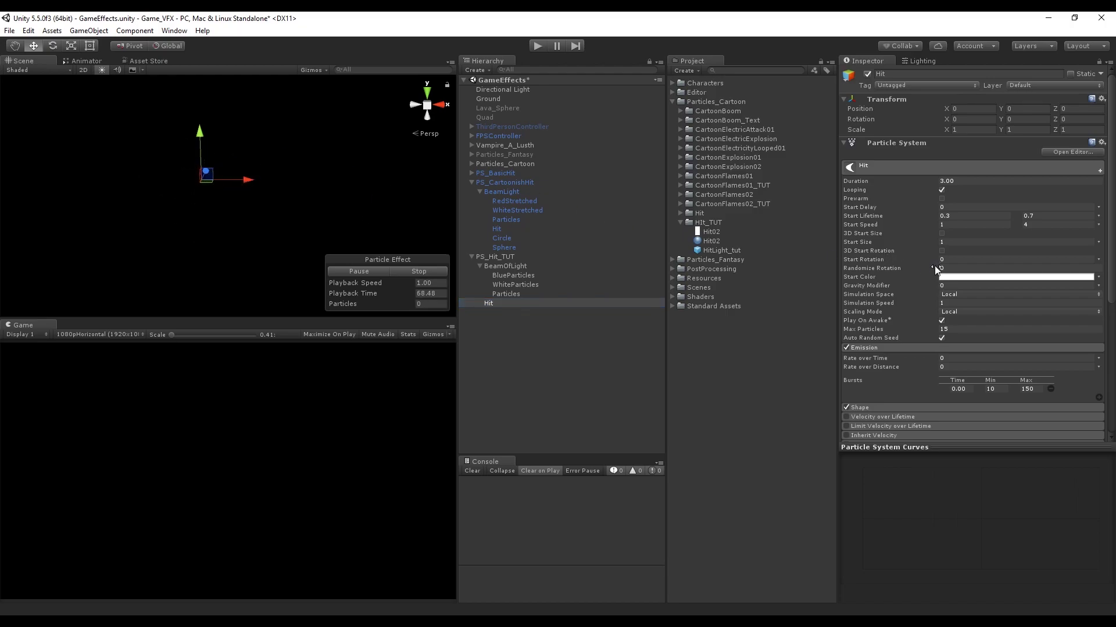
click(941, 233)
click(1098, 241)
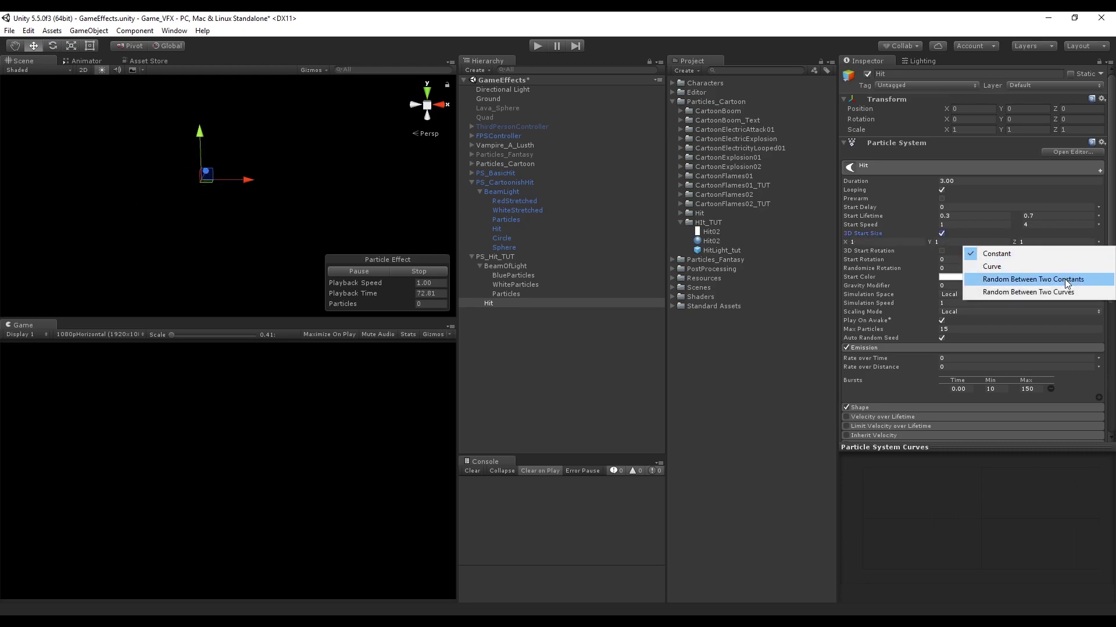
click(1005, 275)
click(892, 250)
text(2)
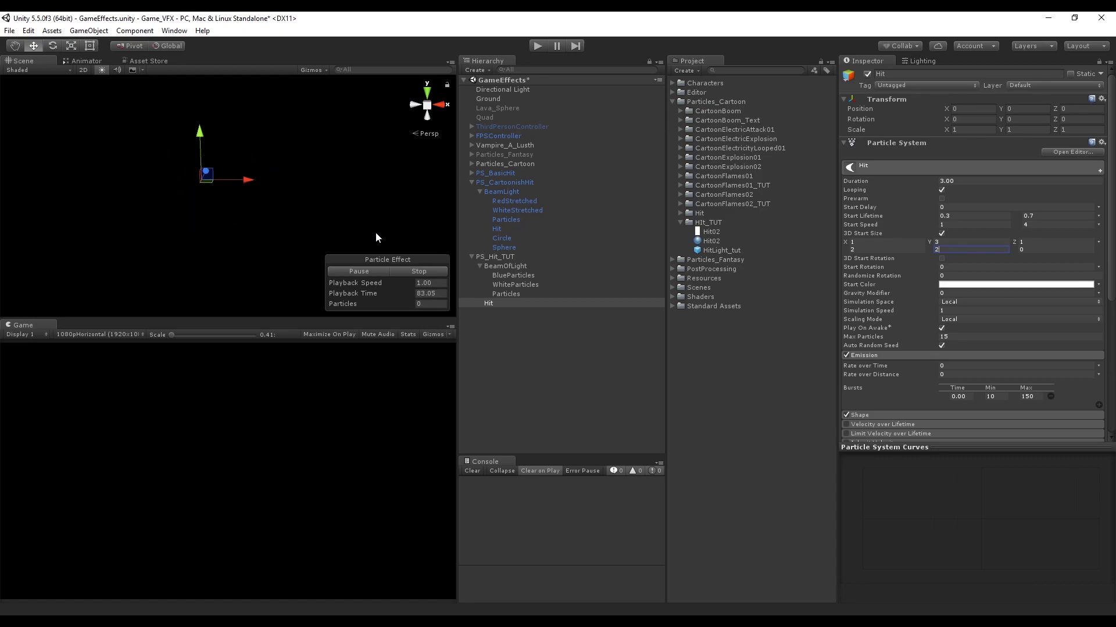
Step: Reduce Hit's max particles to 10 and set the first Z start size constant to 0
click(943, 337)
text(10)
click(1035, 241)
text(0)
Step: Enable 3D start rotation on Hit and set the Z rotation constant to 360
click(941, 258)
click(1055, 267)
text(360)
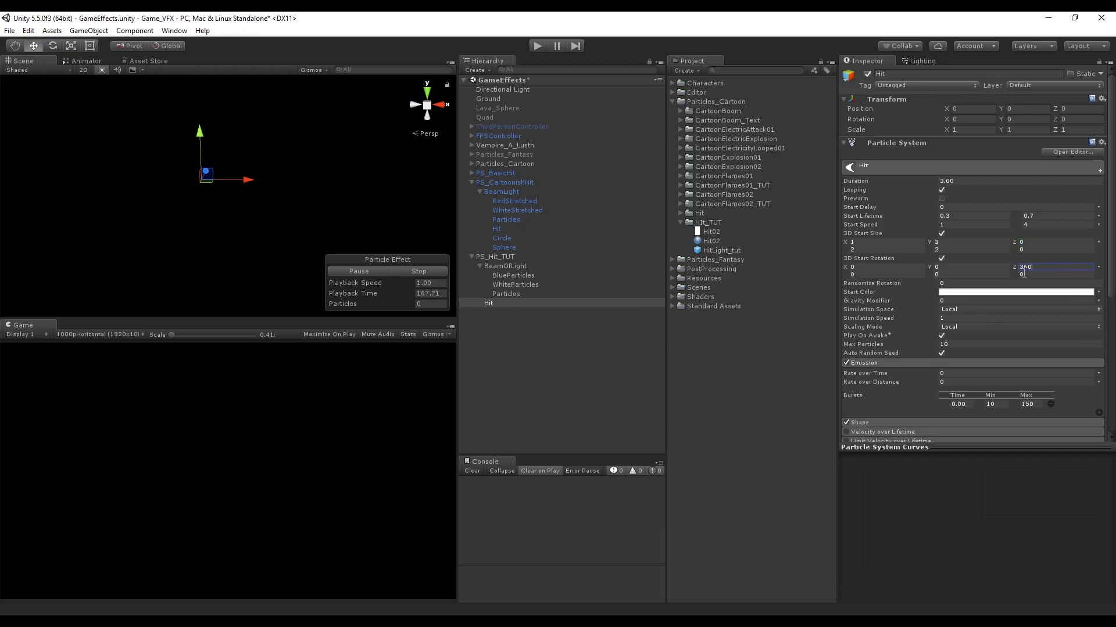
Step: Set Hit's sphere emitter radius to 1.2 with Emit from Shell and Align To Direction enabled
scroll(910, 319, down, 3)
click(899, 319)
scroll(930, 311, down, 1)
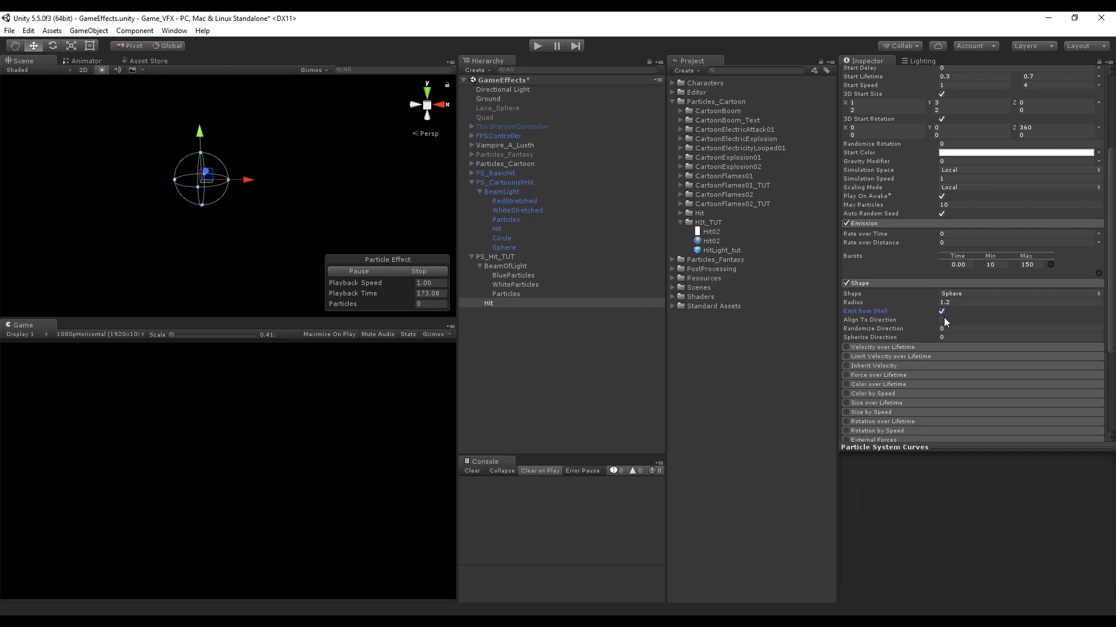
click(942, 320)
Step: Reset Hit's 3D start rotation by switching it off and on, and set constant values of 90 for X and Z
scroll(941, 291, up, 3)
click(942, 224)
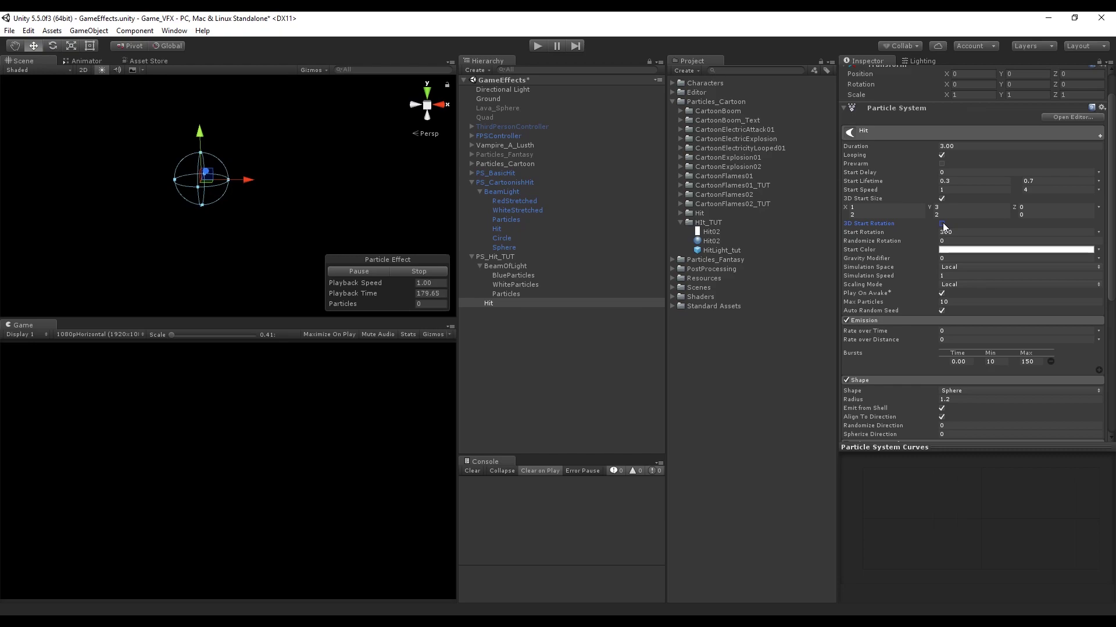
click(941, 223)
click(1039, 232)
text(90)
click(904, 232)
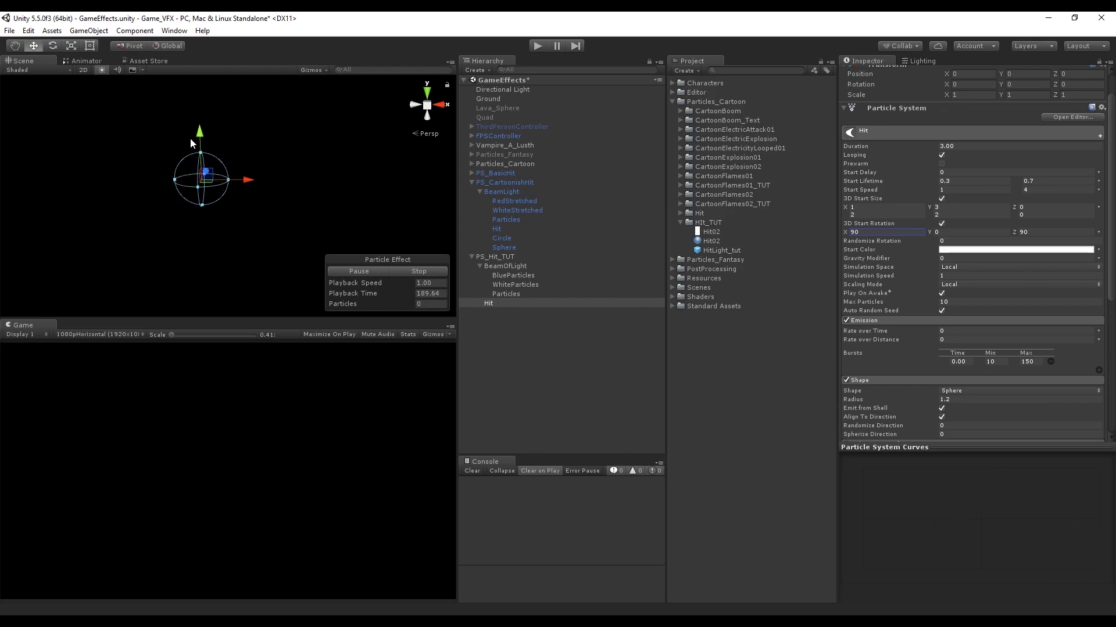
Step: Stop the preview, switch Hit's start color to random between two colors, and set the first color to blue 3C45FF
alt+drag(226, 188, 262, 239)
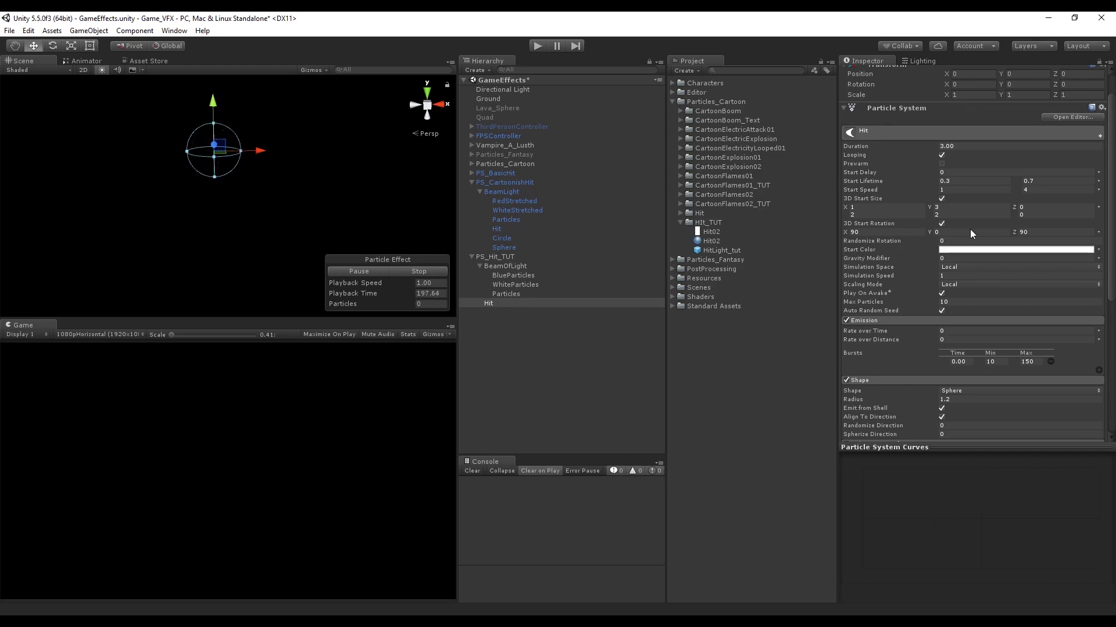
click(421, 271)
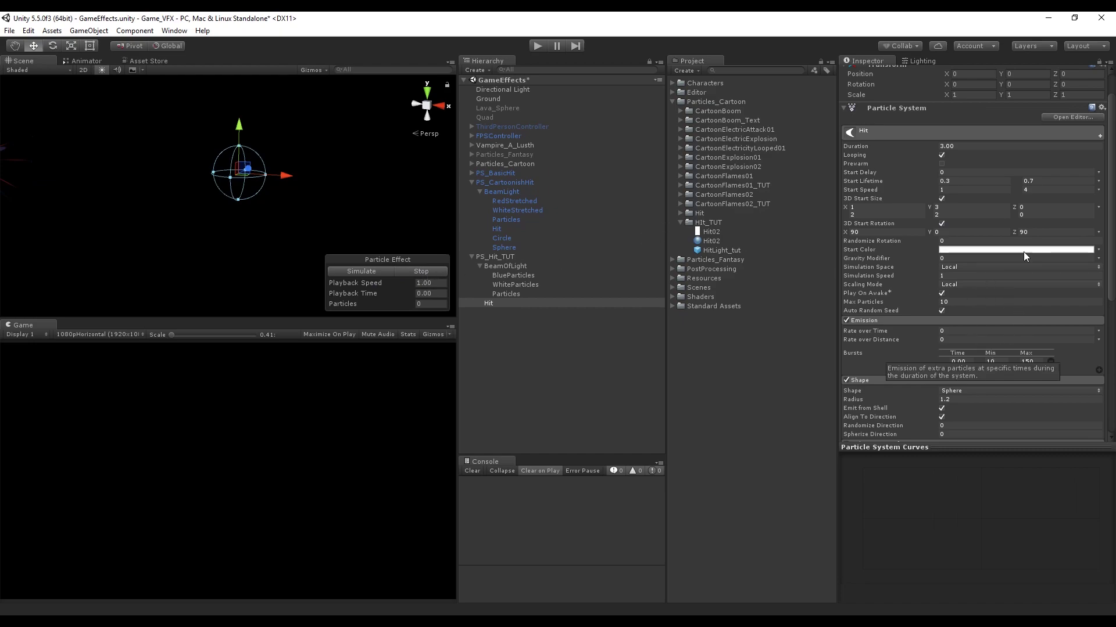
click(1098, 250)
click(1029, 283)
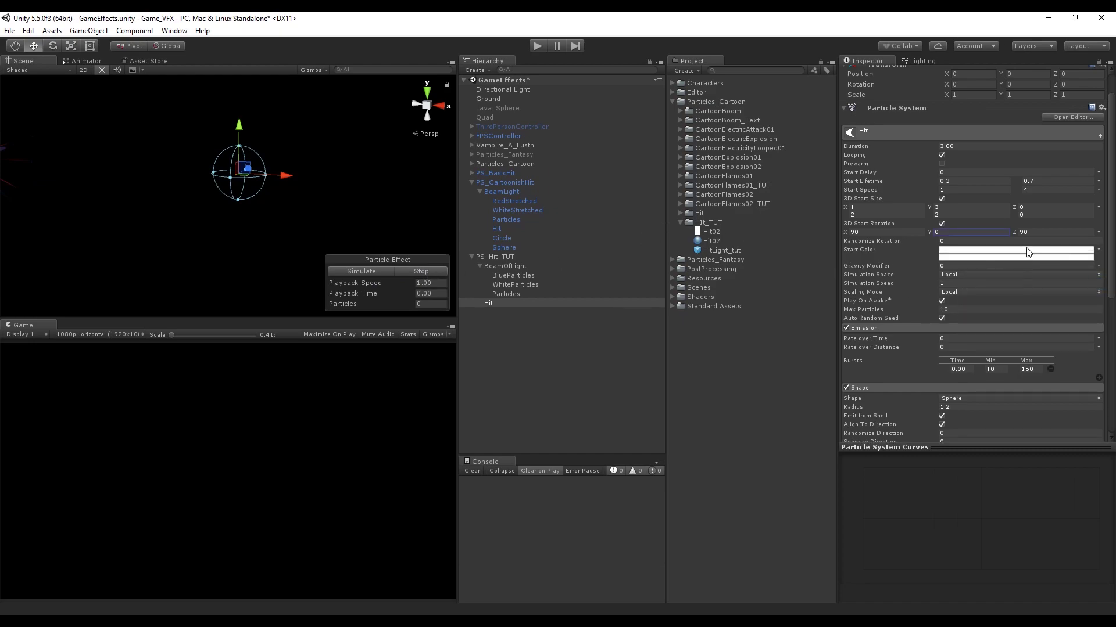
click(1028, 250)
click(556, 141)
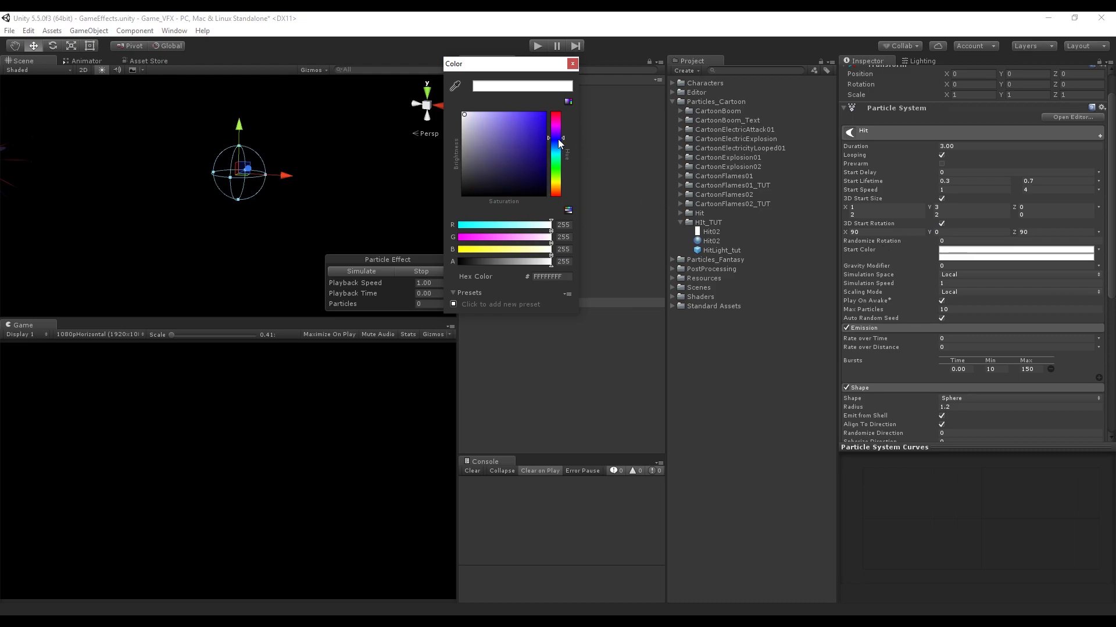
drag(534, 121, 524, 114)
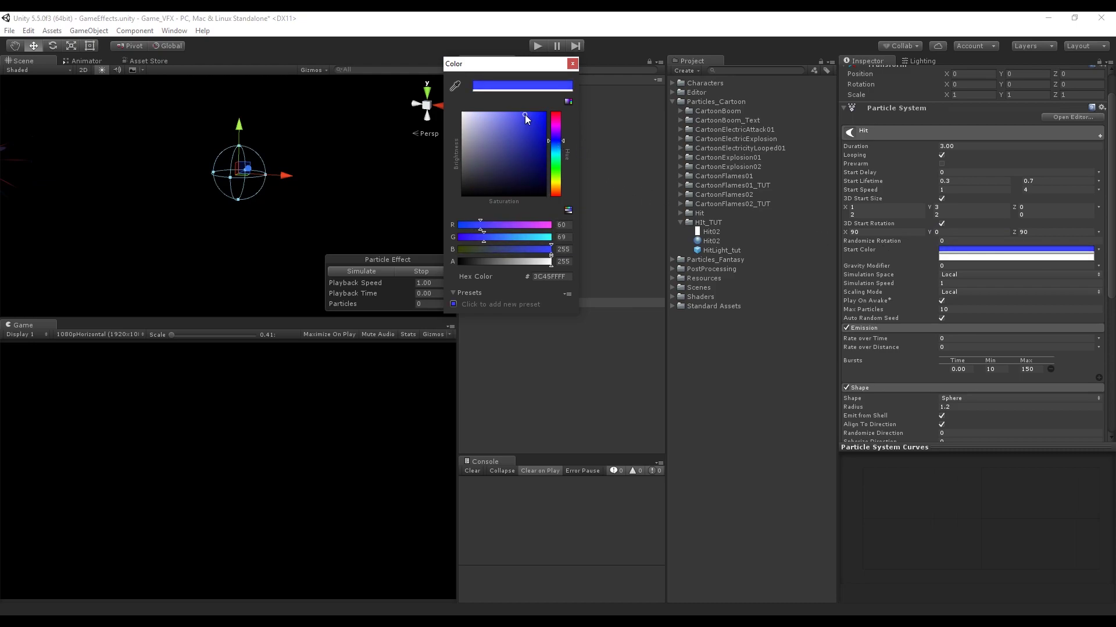
click(572, 63)
Step: Set Hit's second start color to red E72929
click(1091, 256)
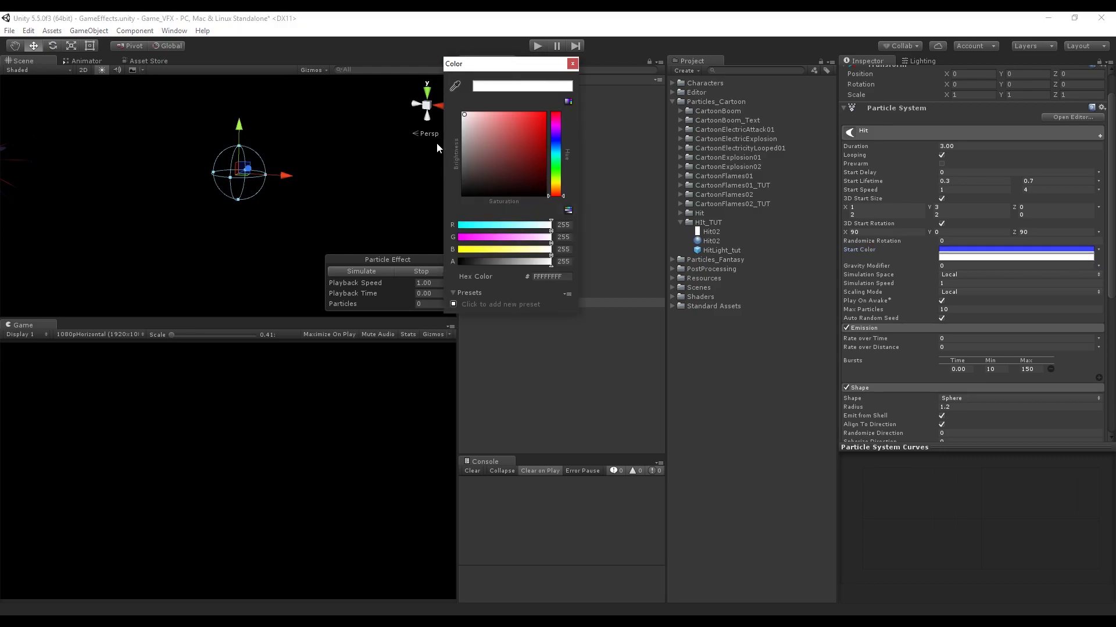
click(532, 117)
click(529, 122)
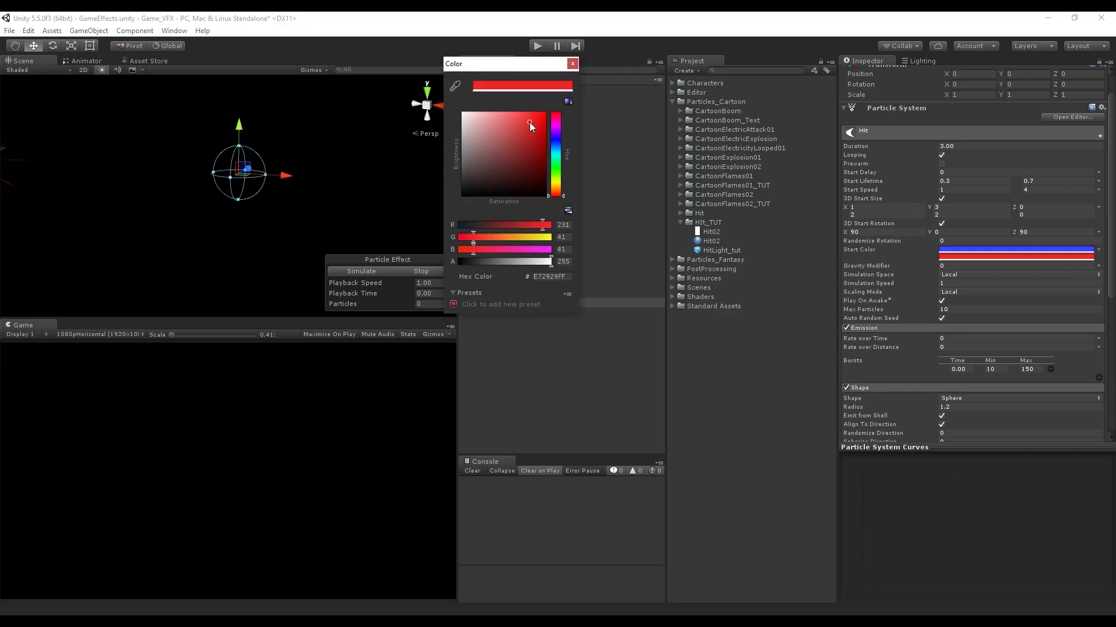
click(573, 64)
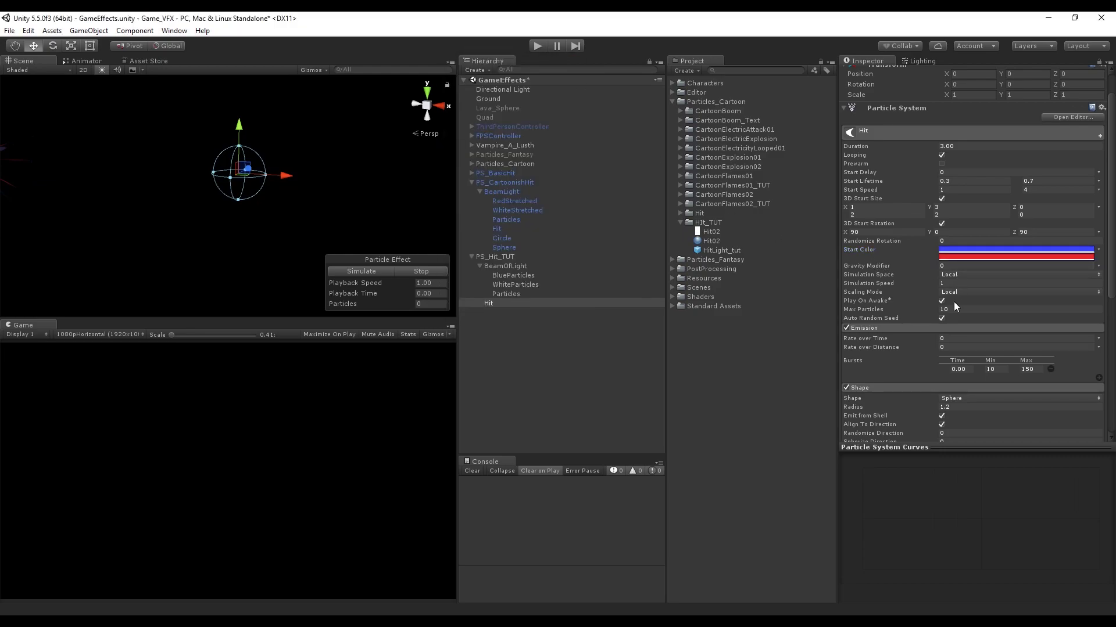
Step: Collapse Hit's Emission and Shape modules, enable Color over Lifetime, and open its gradient for editing
scroll(889, 308, down, 3)
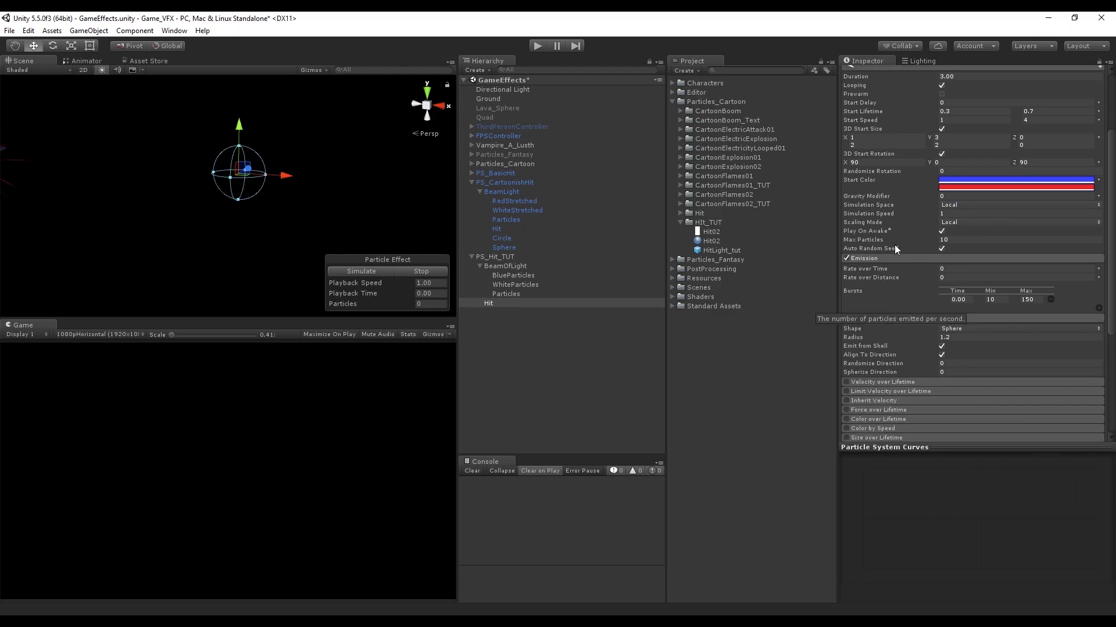
click(873, 258)
click(885, 268)
scroll(885, 285, up, 3)
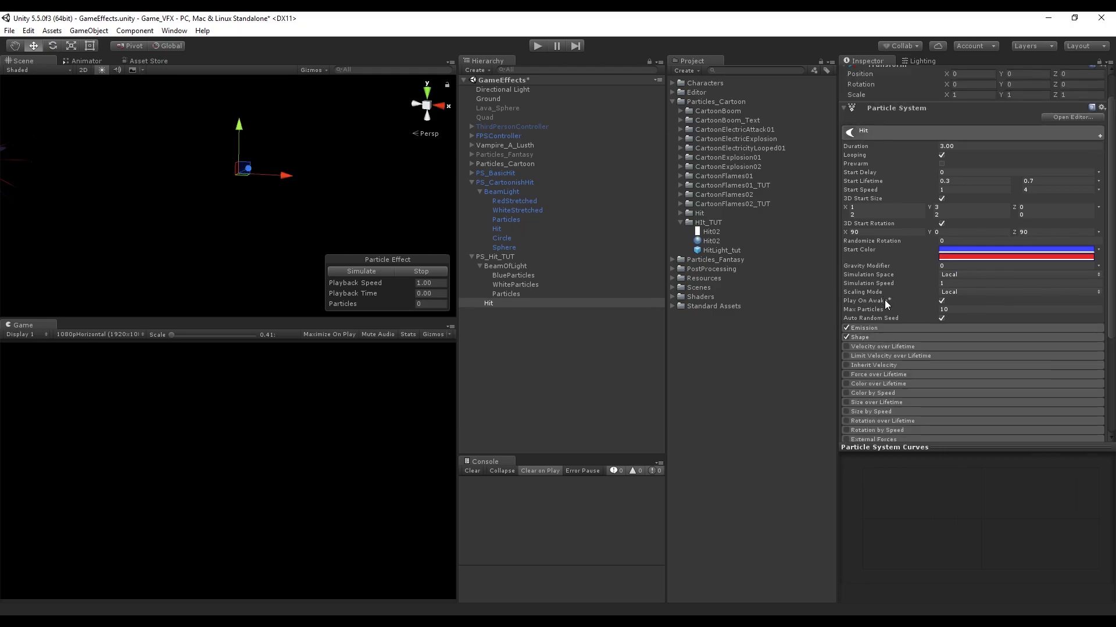
scroll(884, 312, down, 3)
click(851, 314)
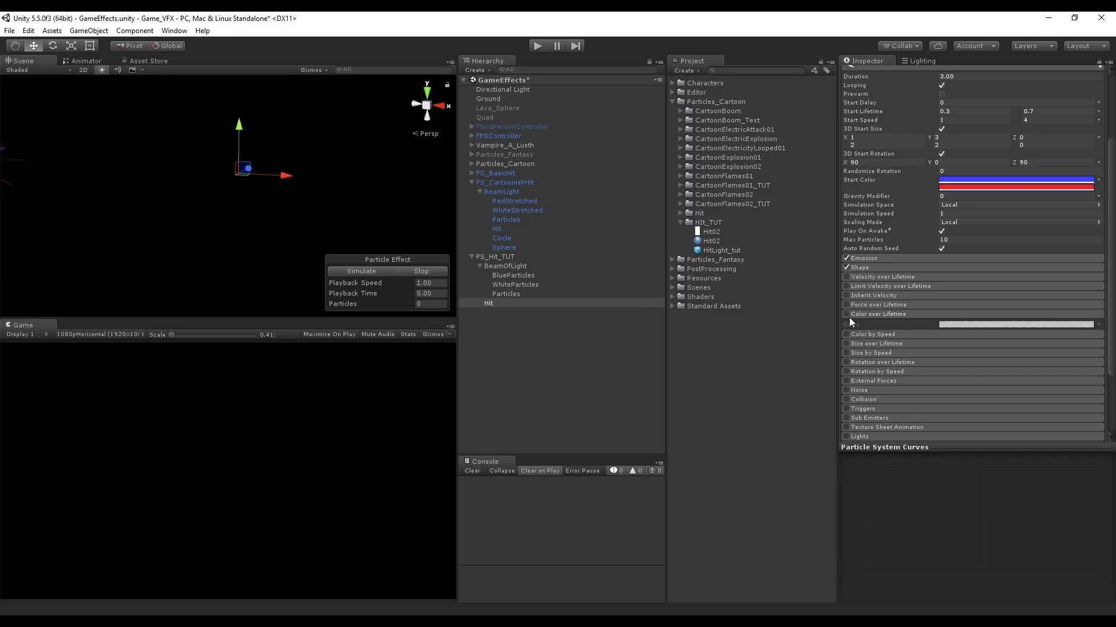
click(846, 315)
click(1016, 324)
Step: Place the lifetime gradient's second opaque alpha key at 49.1% and its cyan key at 72.6%, and save the gradient as a preset
drag(601, 165, 678, 165)
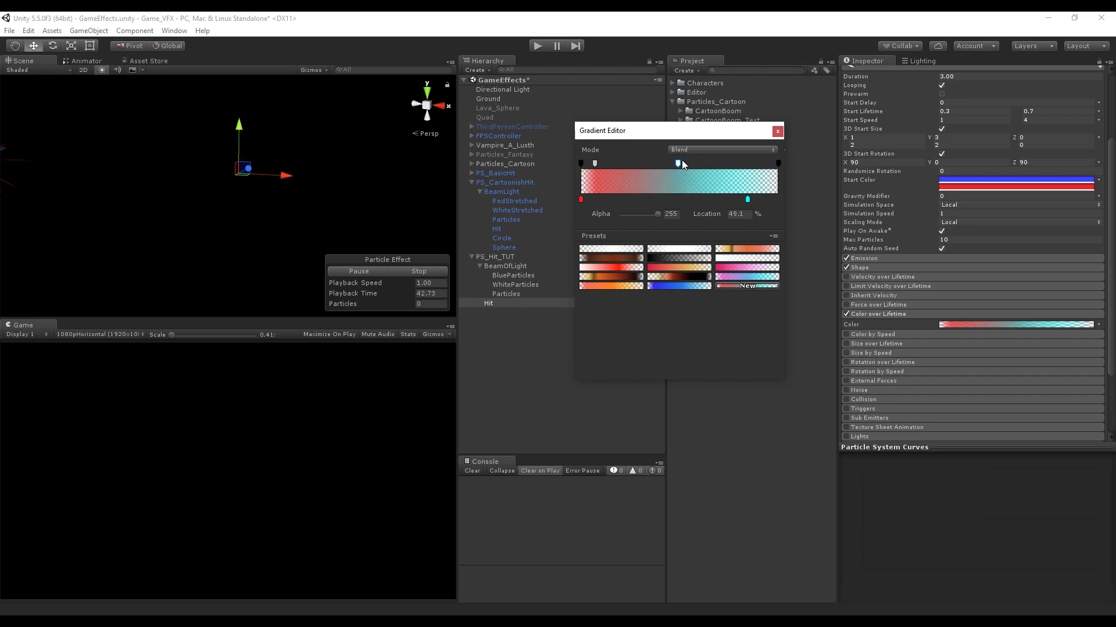
drag(747, 200, 725, 200)
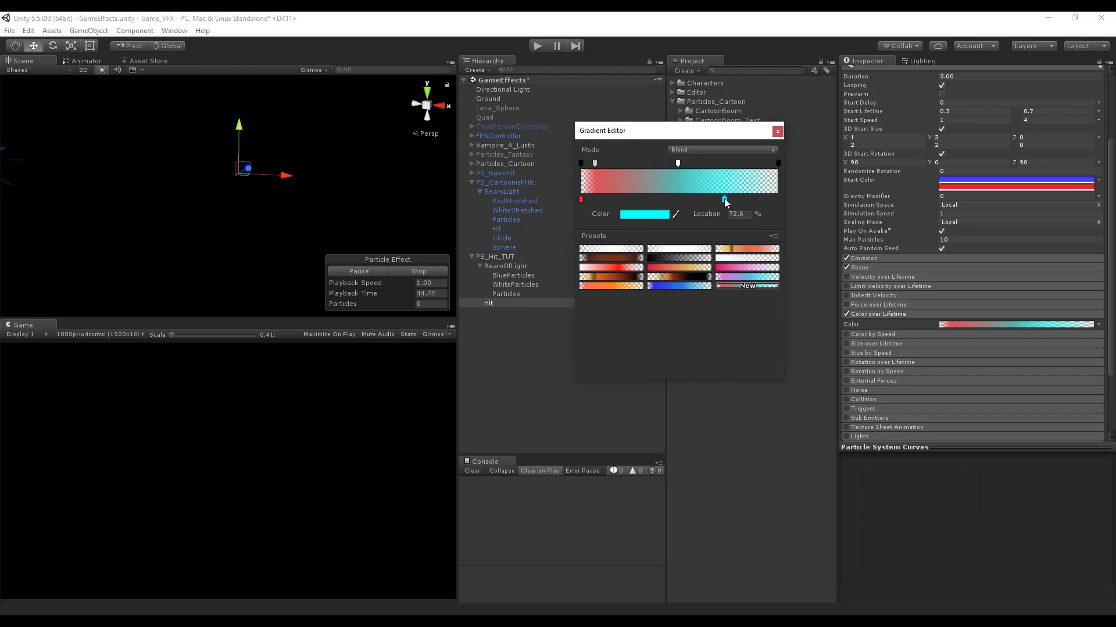
click(744, 287)
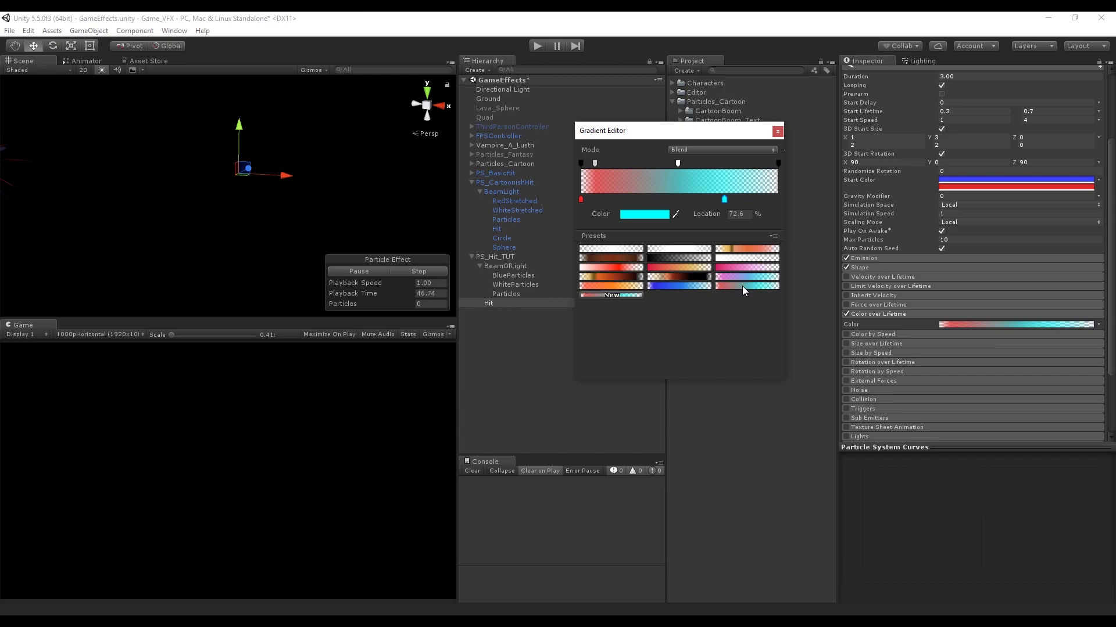
click(777, 131)
click(884, 316)
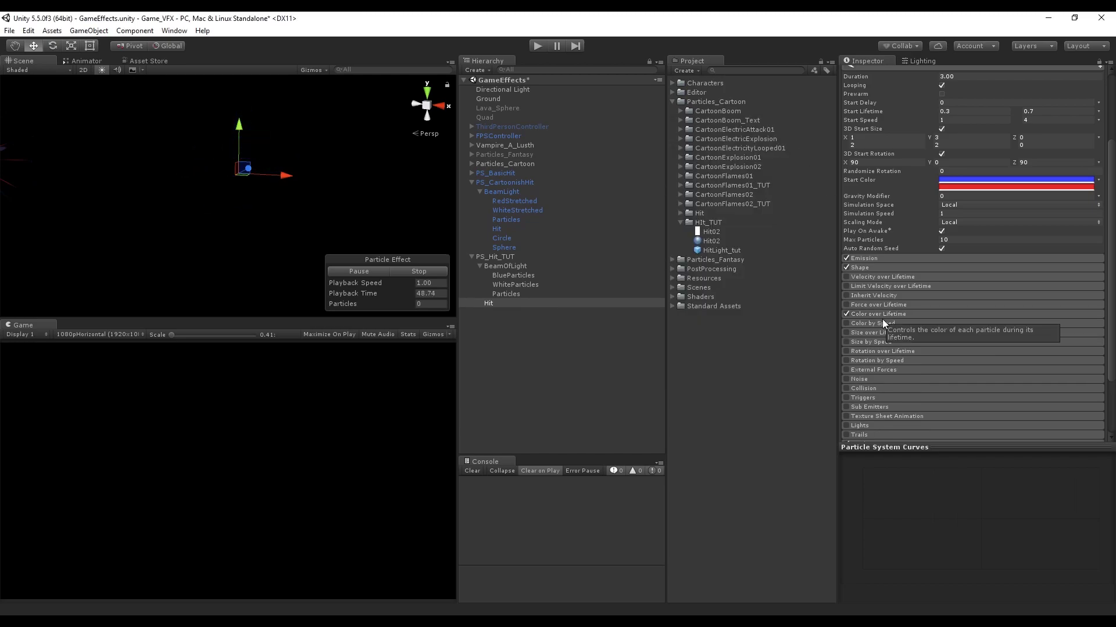
Step: Enable Hit's Size over Lifetime with a curve that rises quickly to 1.0 and falls to 0 at the end
click(846, 332)
scroll(974, 356, down, 3)
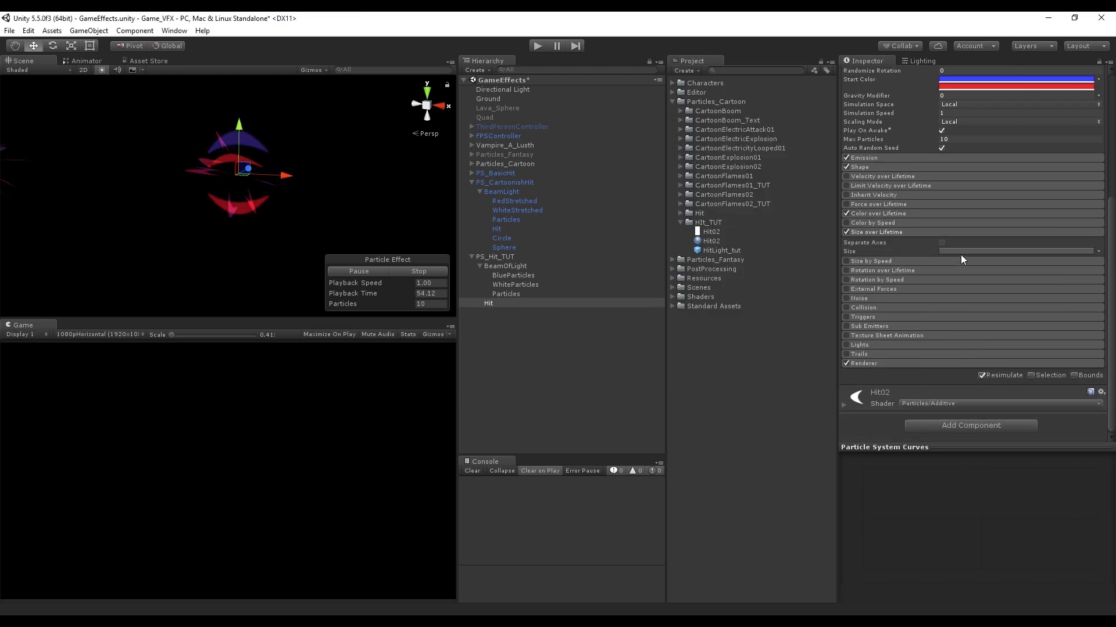
click(961, 253)
click(866, 593)
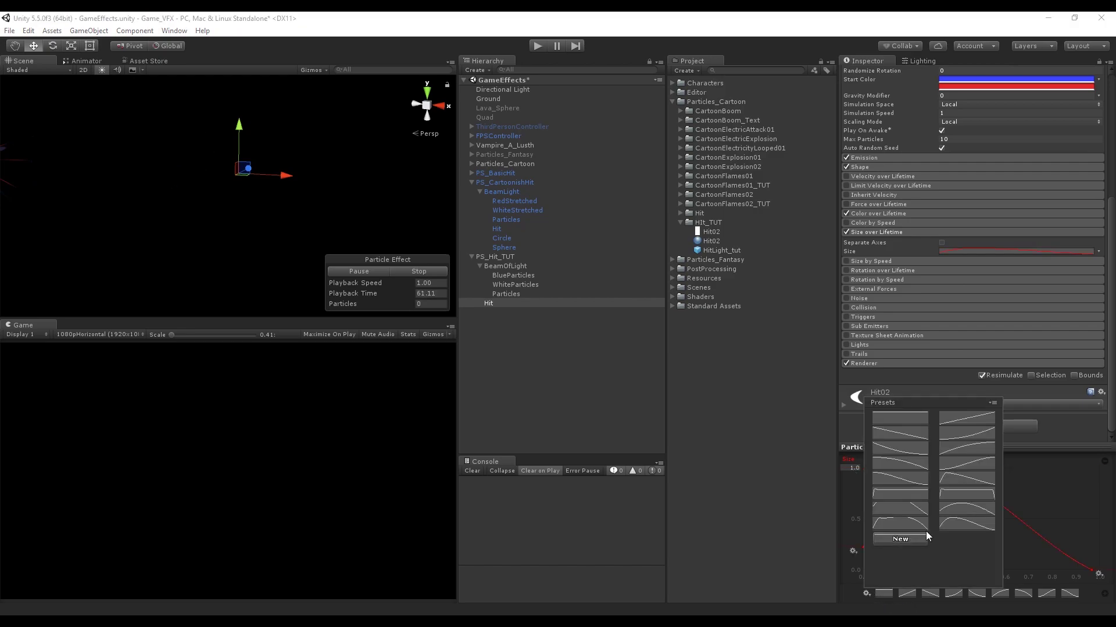
click(824, 557)
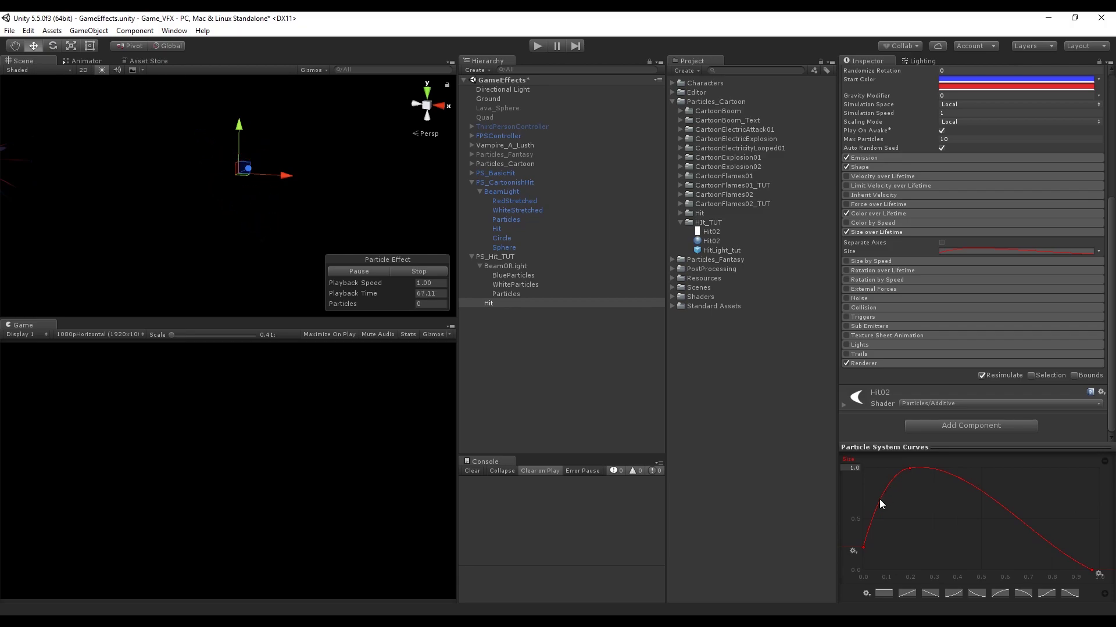
Step: Set Hit's max particles to 15 and open its renderer's max particle size for editing
scroll(929, 273, up, 3)
click(959, 247)
text(15)
scroll(872, 364, down, 2)
scroll(953, 371, down, 2)
click(956, 354)
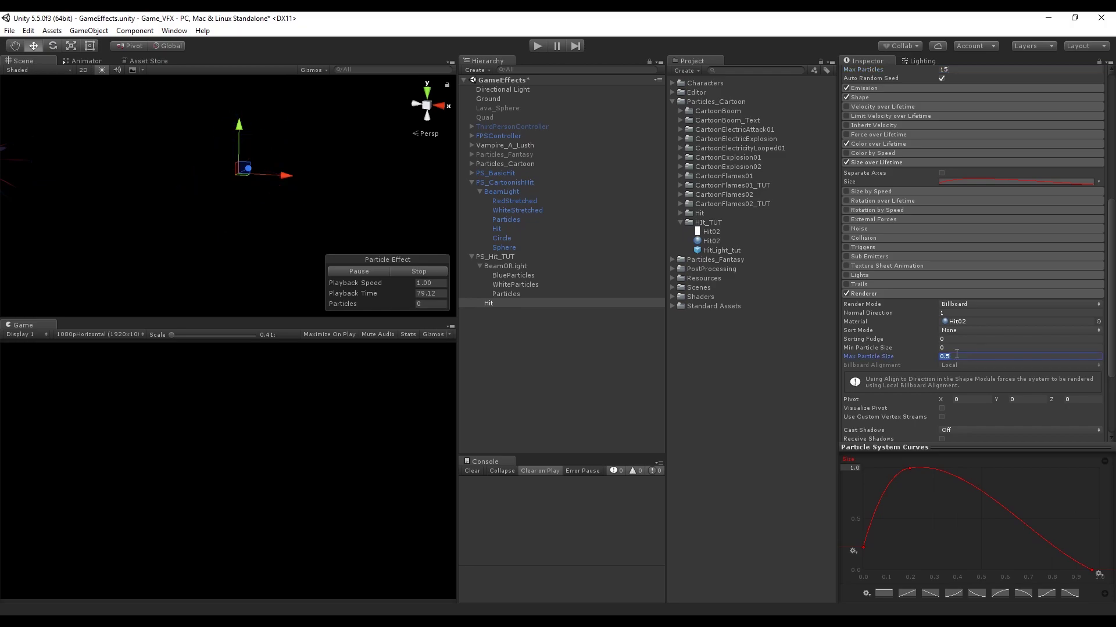
click(877, 295)
scroll(864, 323, up, 3)
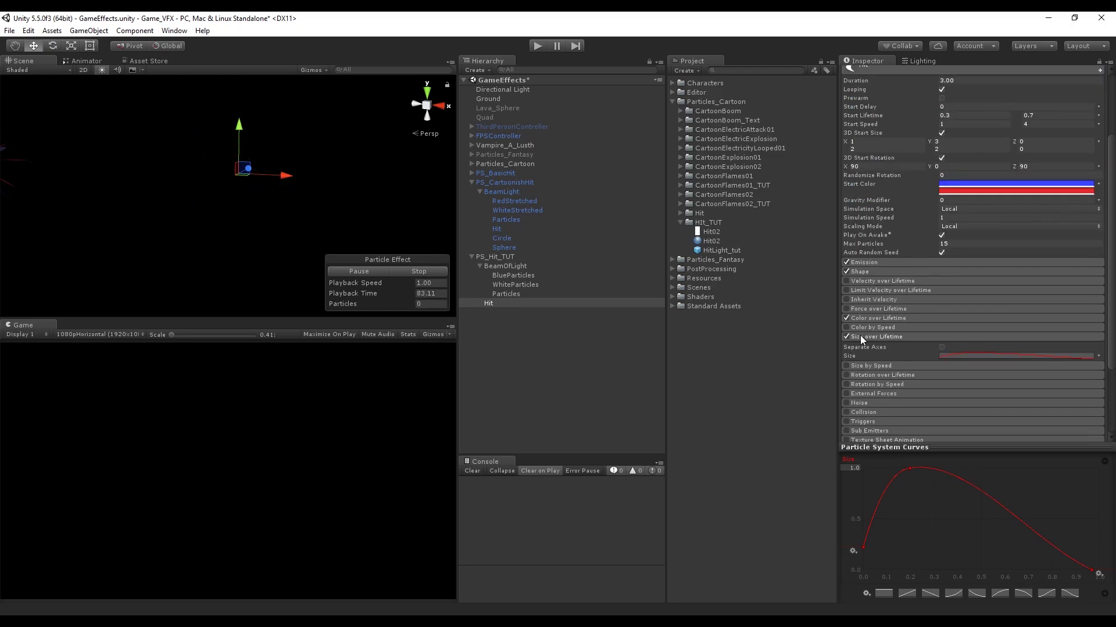
Step: Make Hit a child of BeamOfLight and select the parent
drag(486, 304, 503, 266)
click(504, 266)
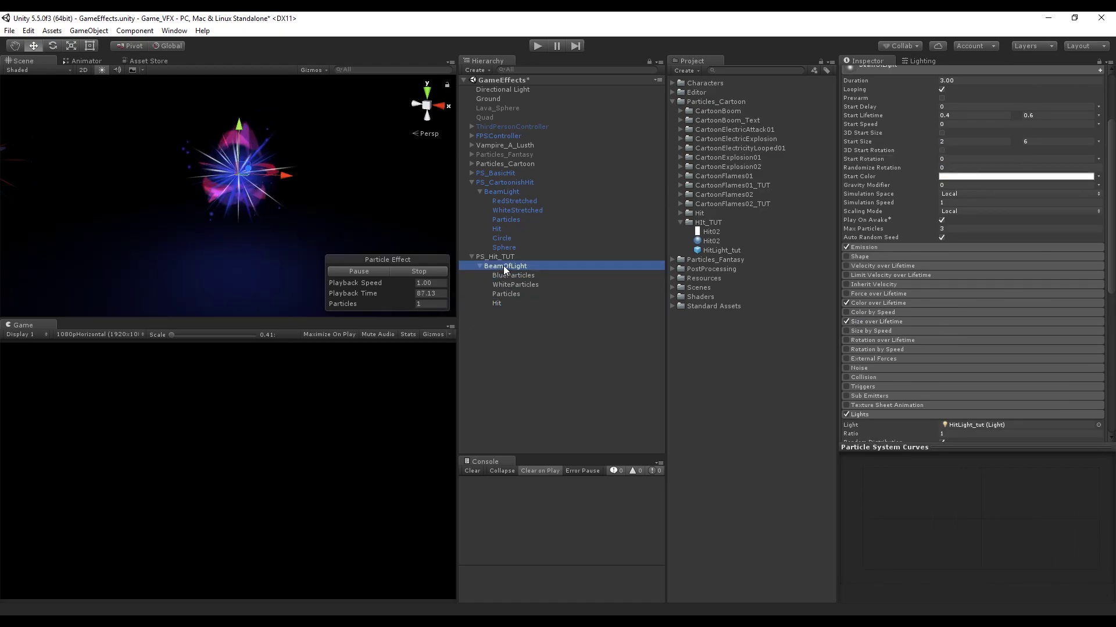
Step: Replay the combined BeamOfLight effect several times to check how its bursts look together, and stop the simulation
click(403, 283)
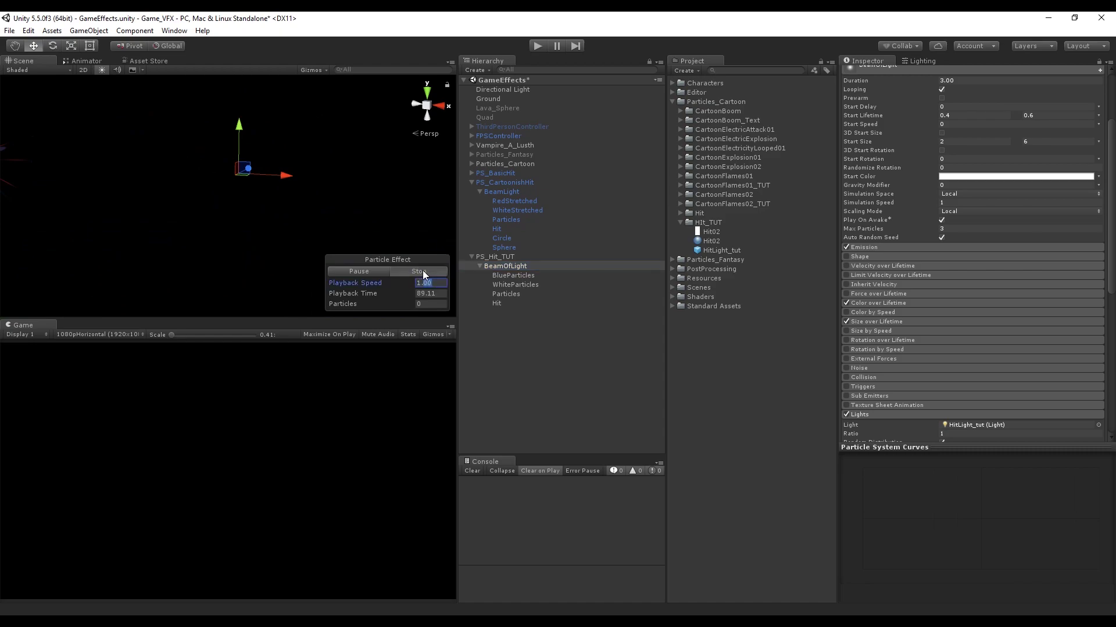
click(423, 272)
click(372, 270)
click(402, 270)
click(353, 271)
click(401, 271)
click(376, 272)
click(364, 272)
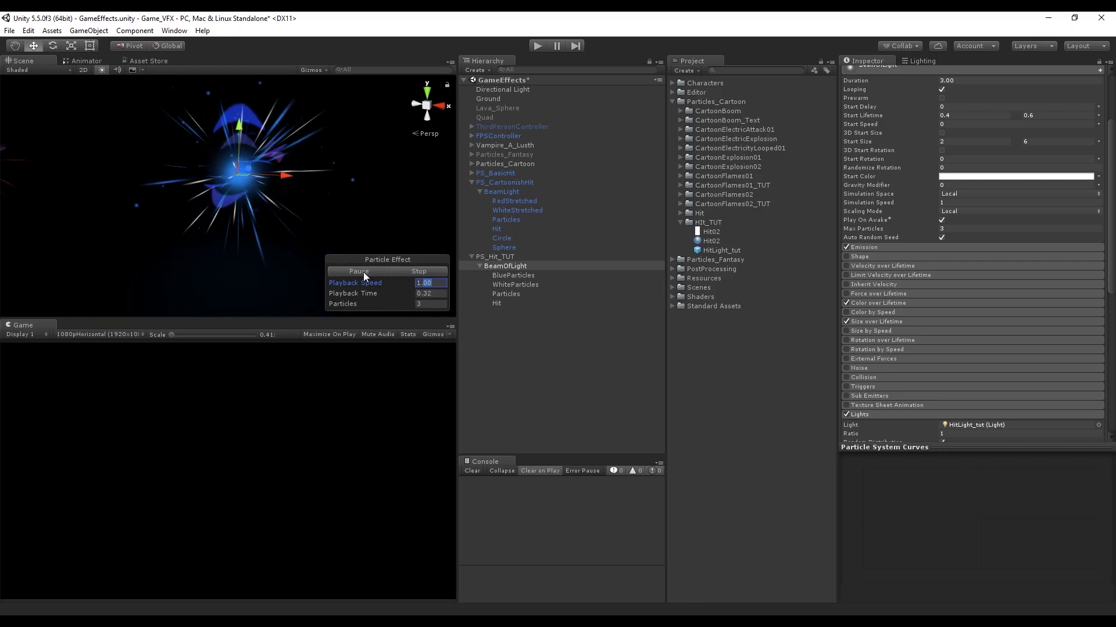
click(358, 270)
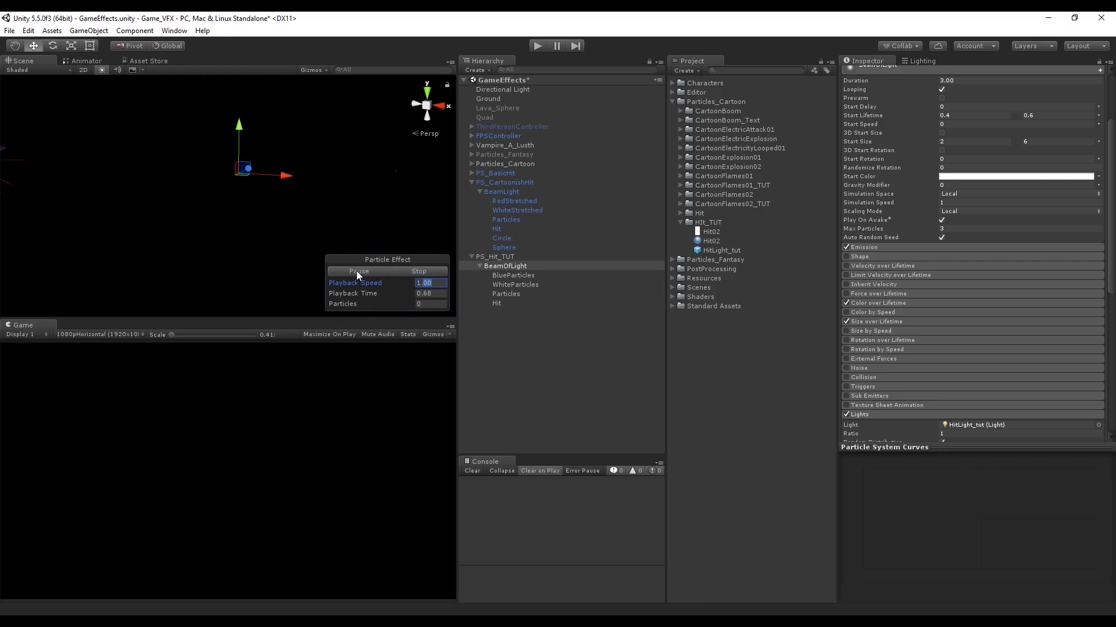
click(406, 274)
click(366, 273)
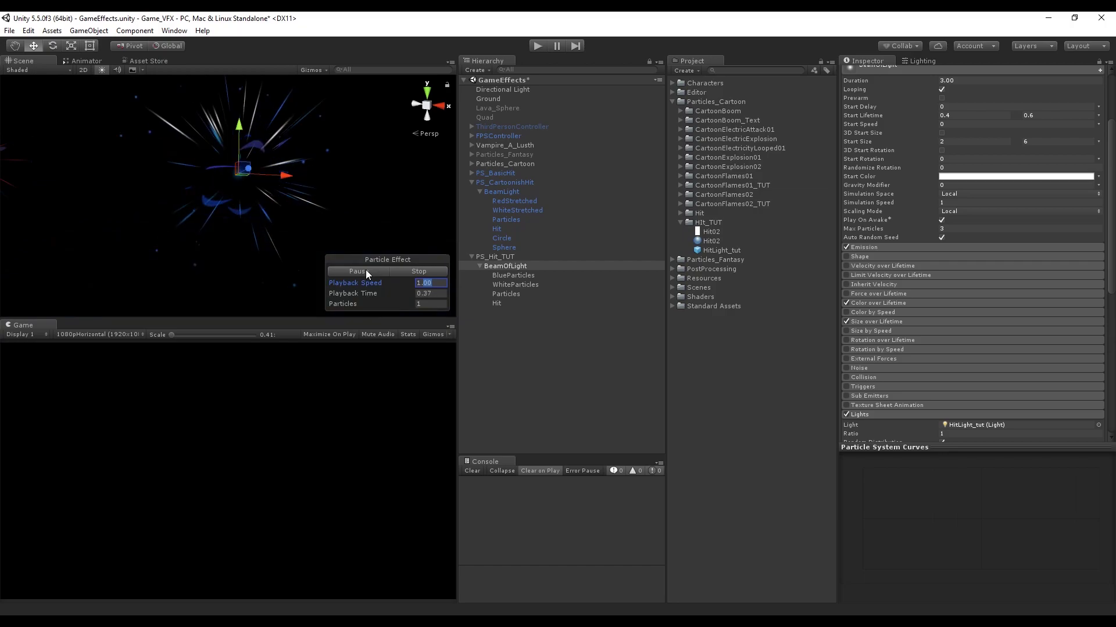
click(403, 273)
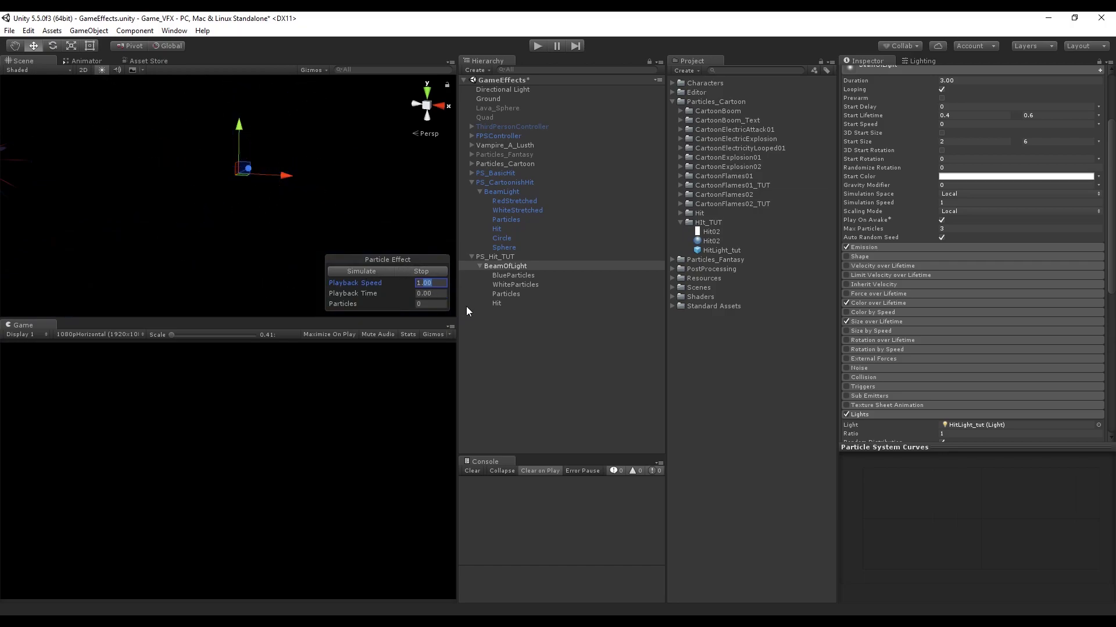
Step: Create a 3D sphere, save it as a prefab in the Hit_TUT folder, and delete the sphere from the scene
right_click(496, 346)
mouse_move(551, 418)
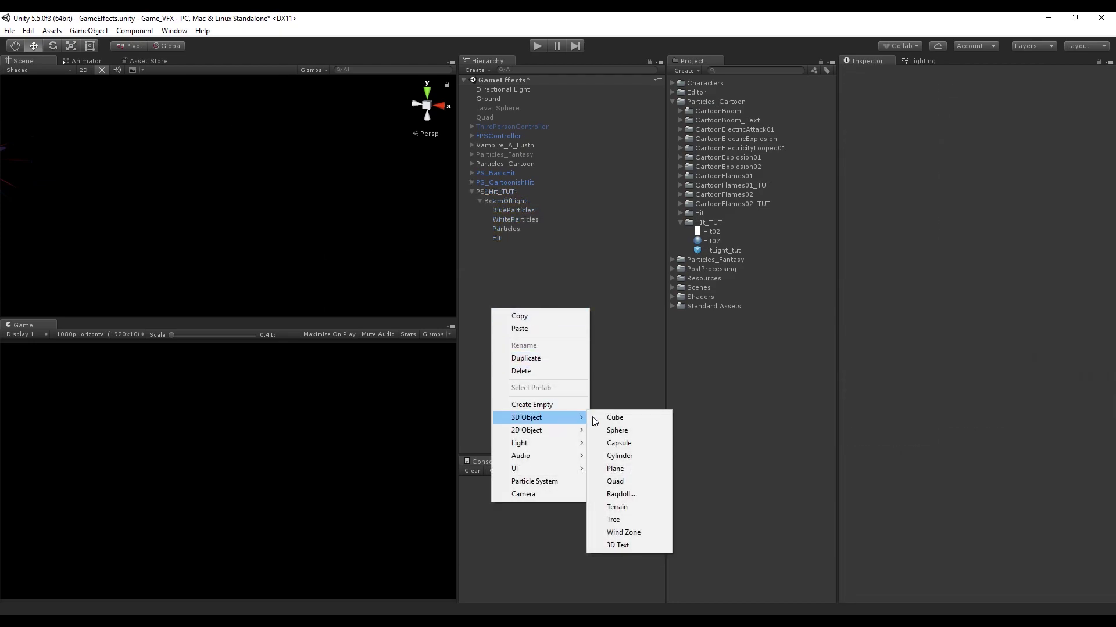
click(623, 429)
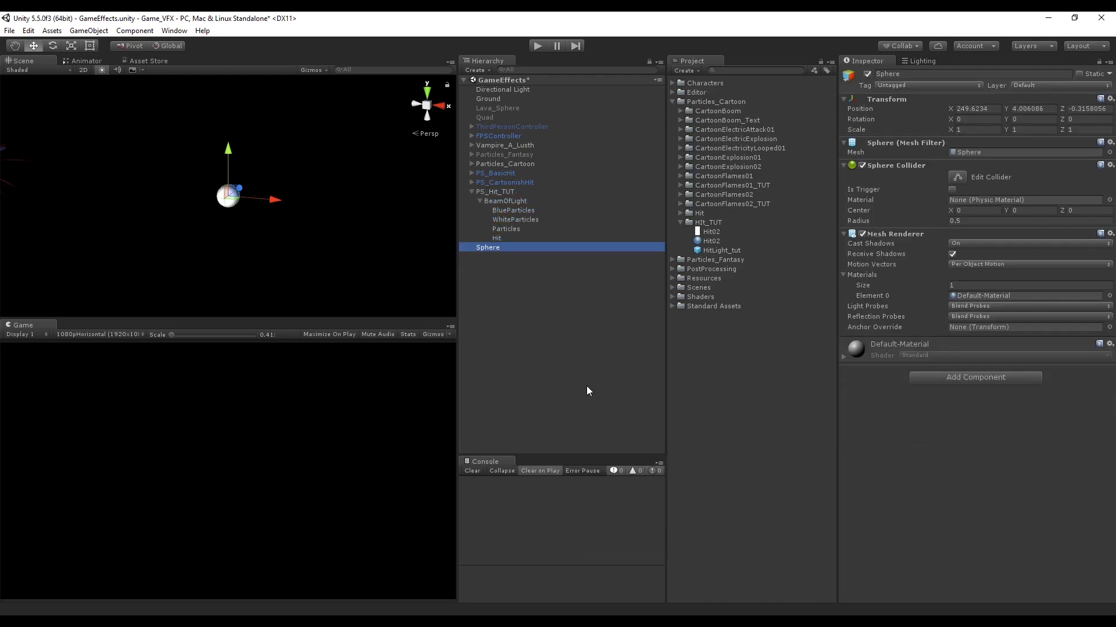
drag(493, 246, 719, 228)
click(490, 248)
key(Delete)
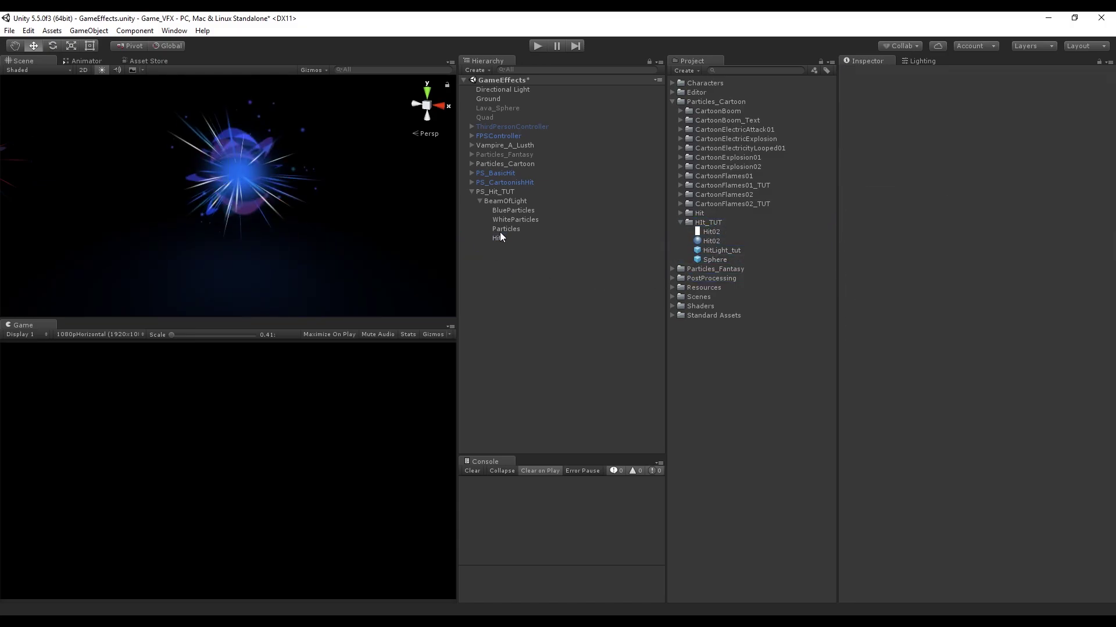
Step: Duplicate BeamOfLight and delete all four child particle systems from the copy
click(511, 201)
key(ctrl+d)
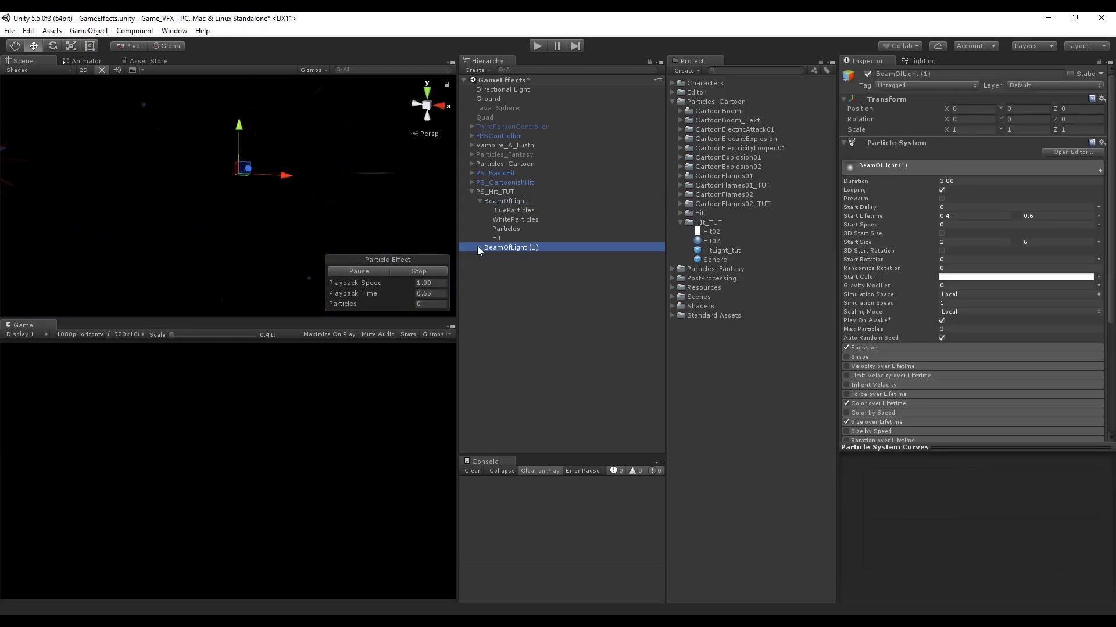
click(506, 259)
shift+click(497, 286)
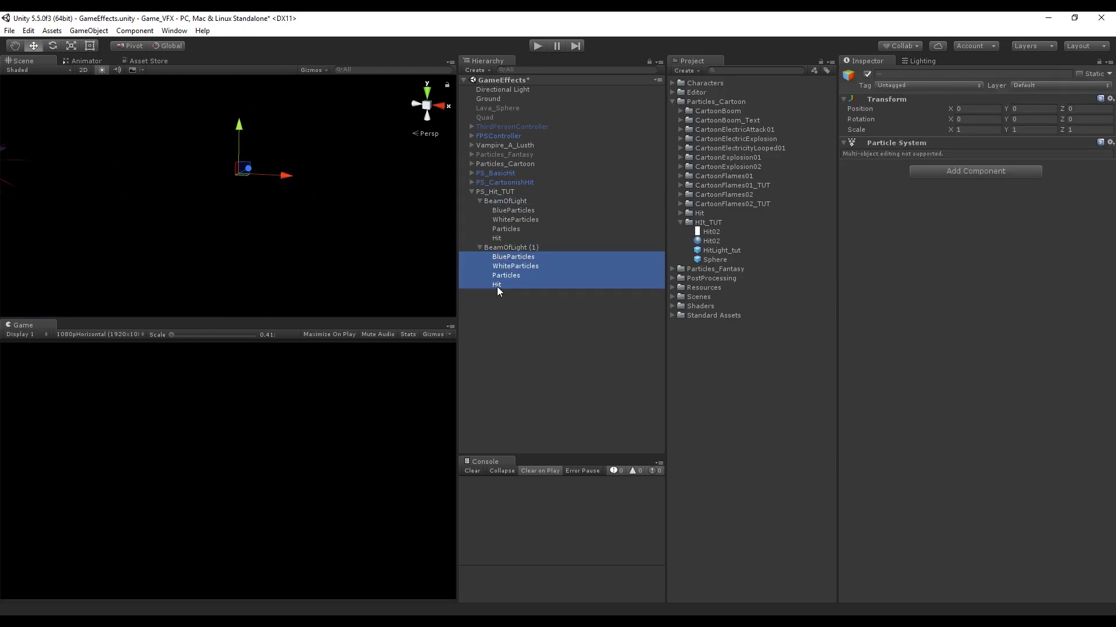
key(Delete)
Step: Rename the BeamOfLight copy to Sphere and make it a child of BeamOfLight
click(520, 249)
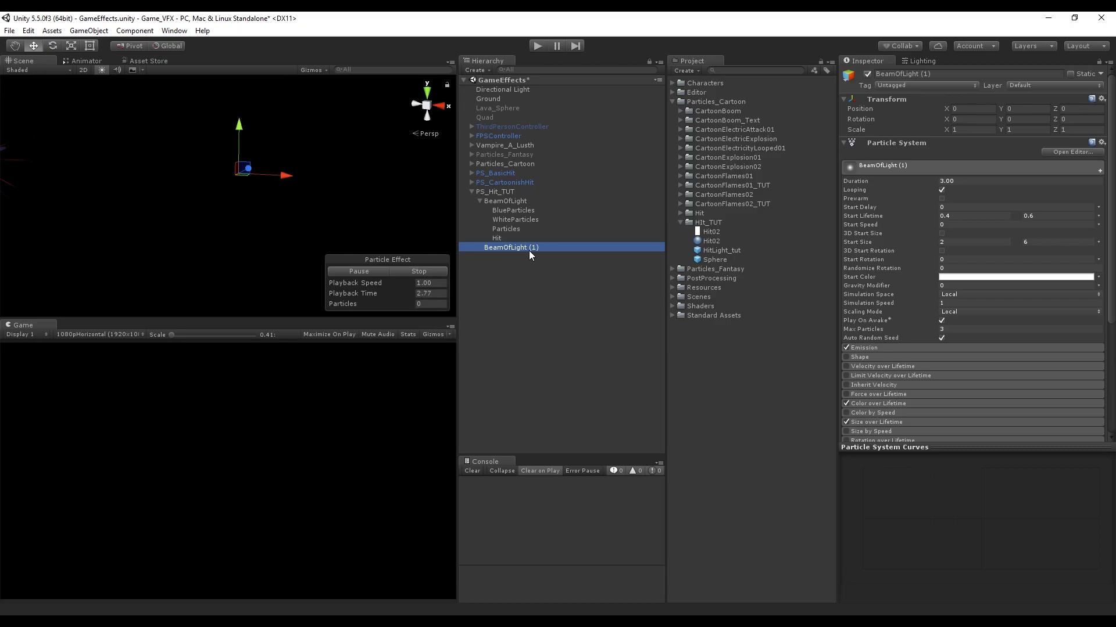
key(F2)
text(Sphere)
key(Return)
drag(490, 246, 514, 200)
Step: Disable the Lights module of the Sphere particle system and set its Renderer's render mode to Mesh
scroll(978, 301, down, 5)
click(846, 346)
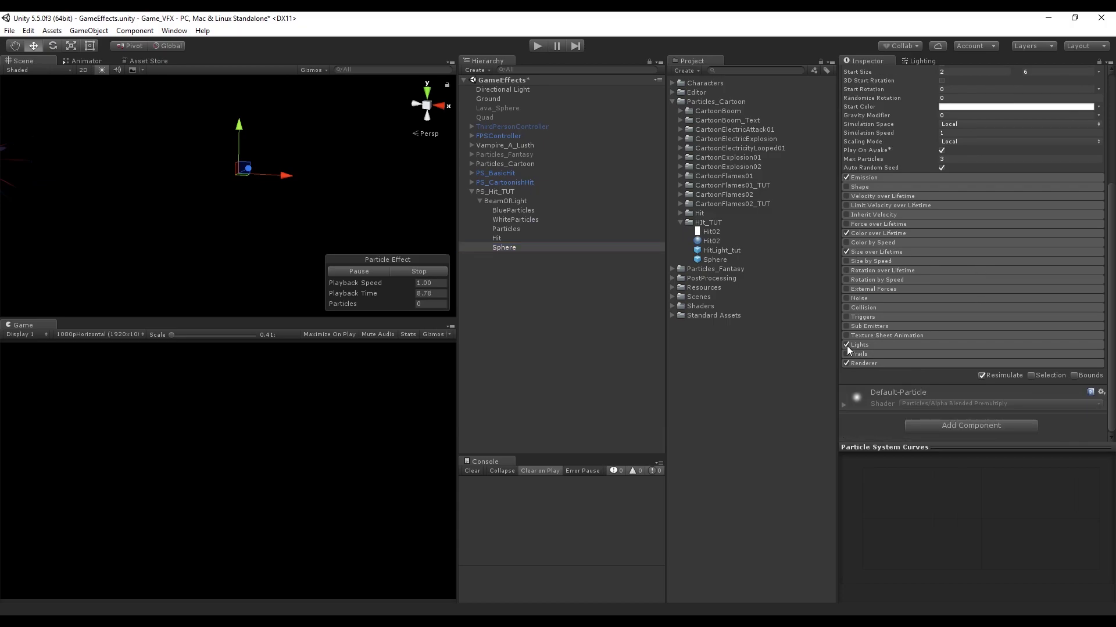
click(866, 362)
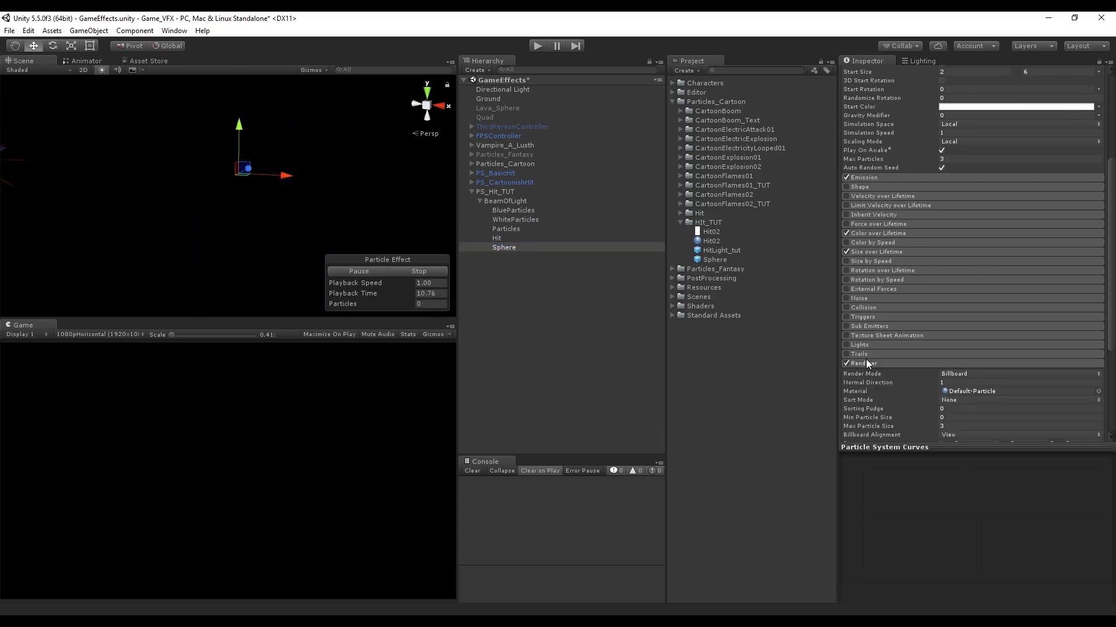
scroll(959, 339, down, 2)
click(971, 303)
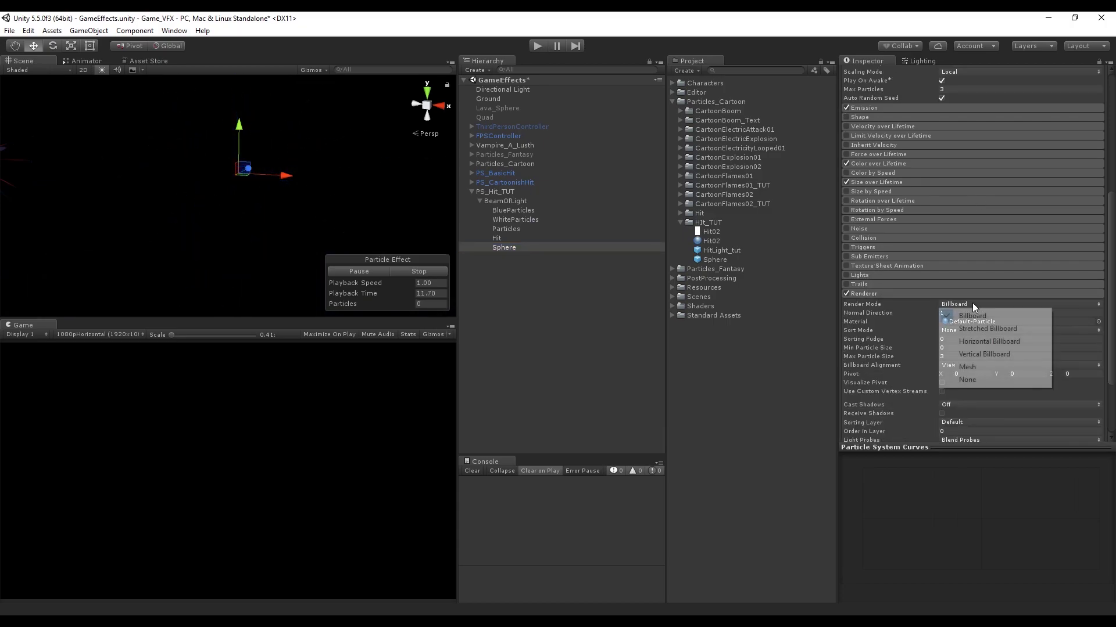
click(967, 368)
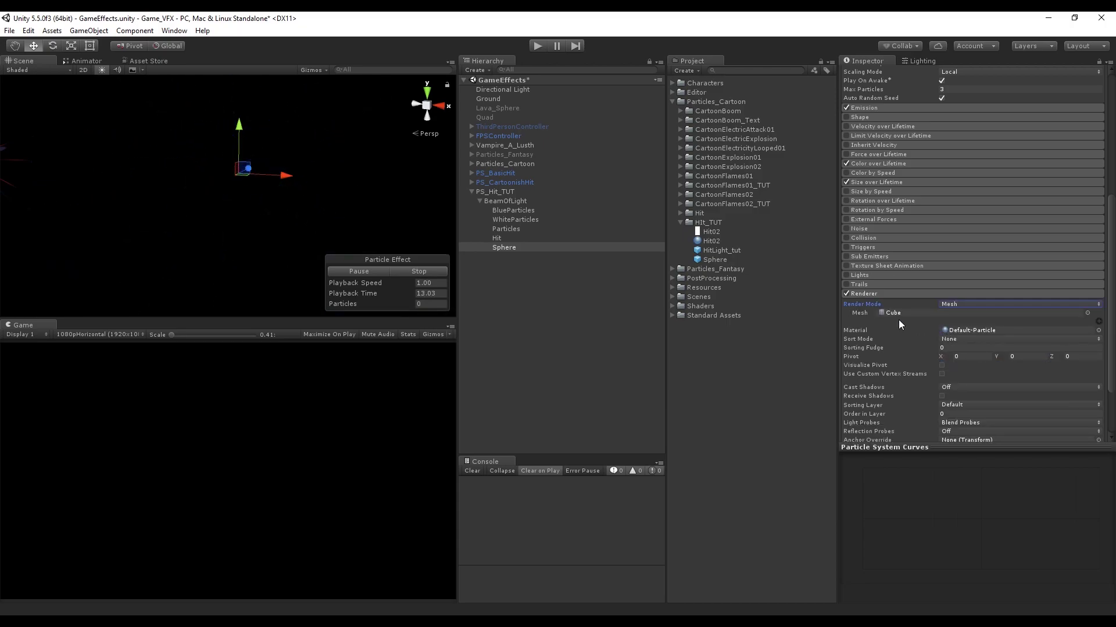
Step: Replace the Renderer's cube mesh with the built-in Sphere mesh
click(1088, 313)
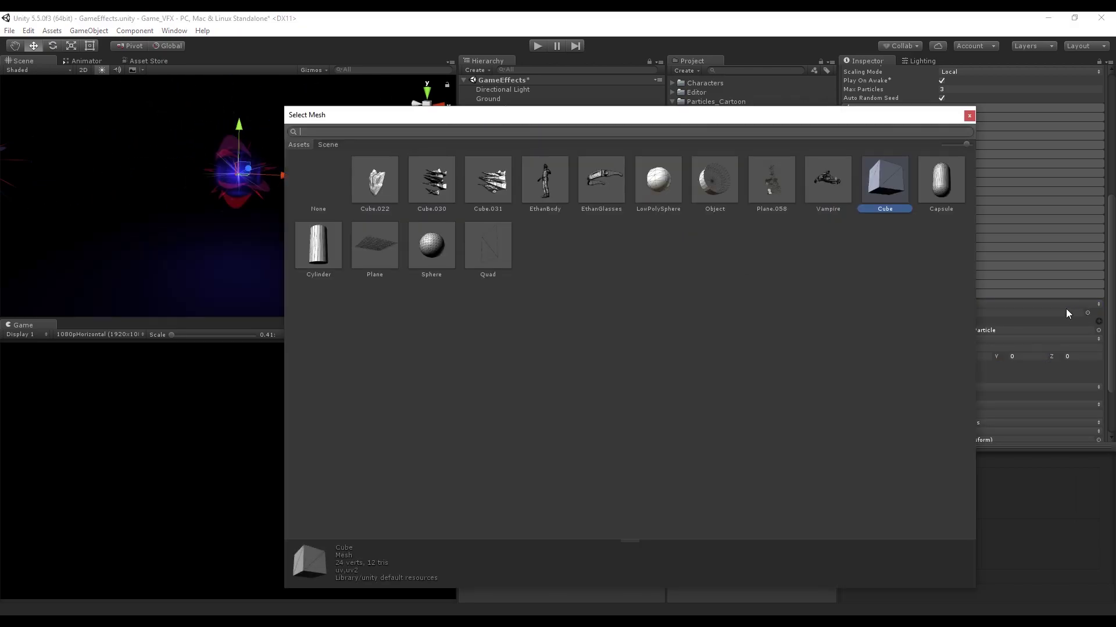
click(437, 249)
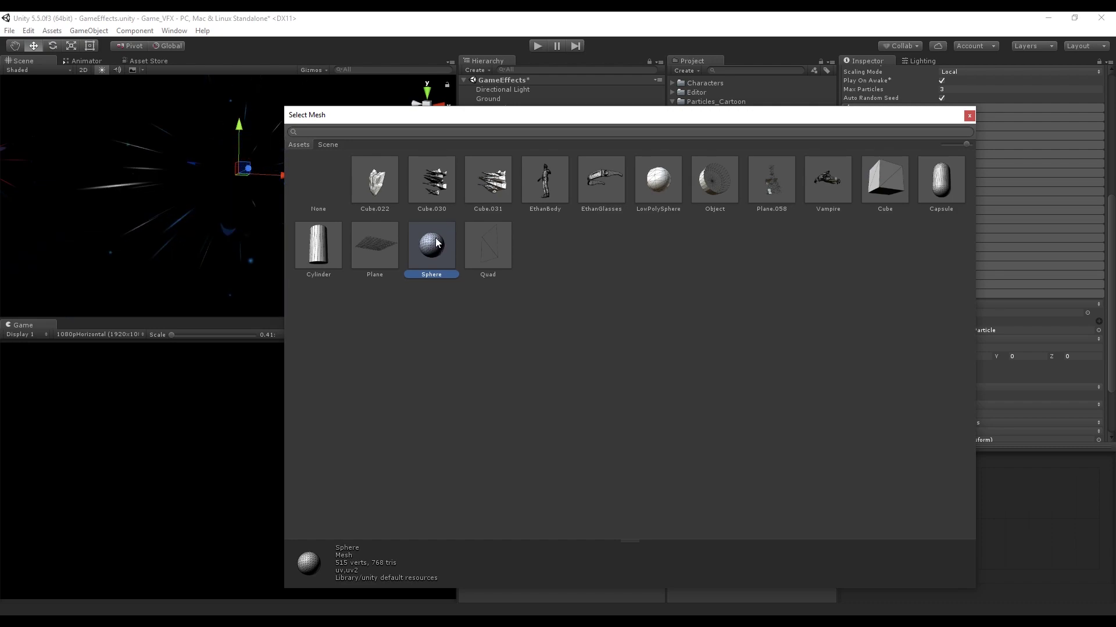
double_click(437, 250)
scroll(988, 347, down, 2)
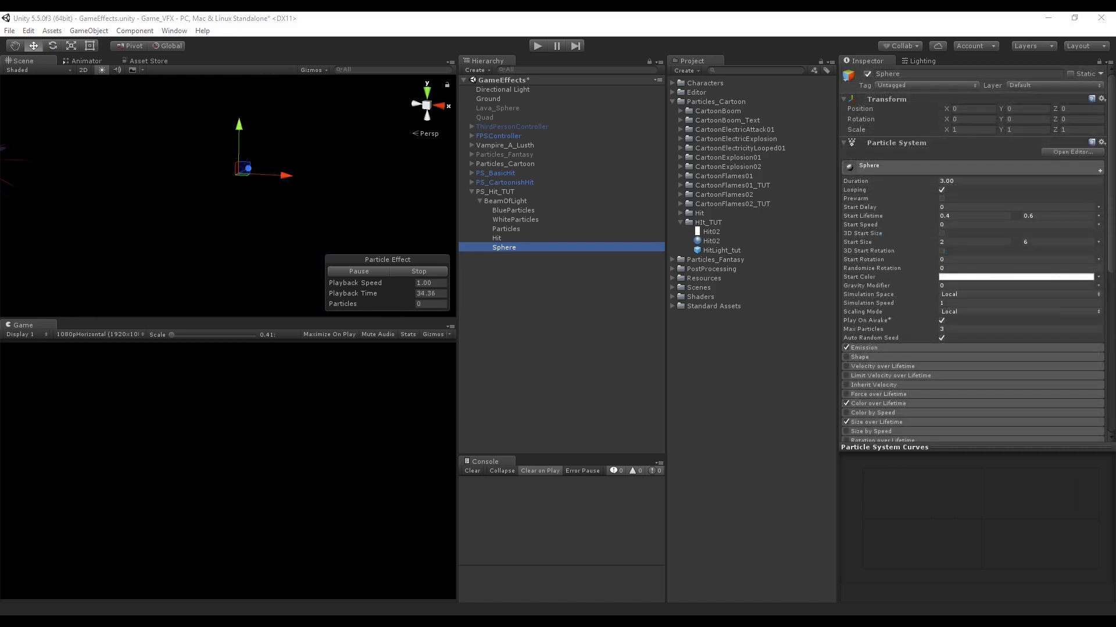
Step: Limit the Sphere particle system to a maximum of 1 particle and check its emission burst settings
click(966, 329)
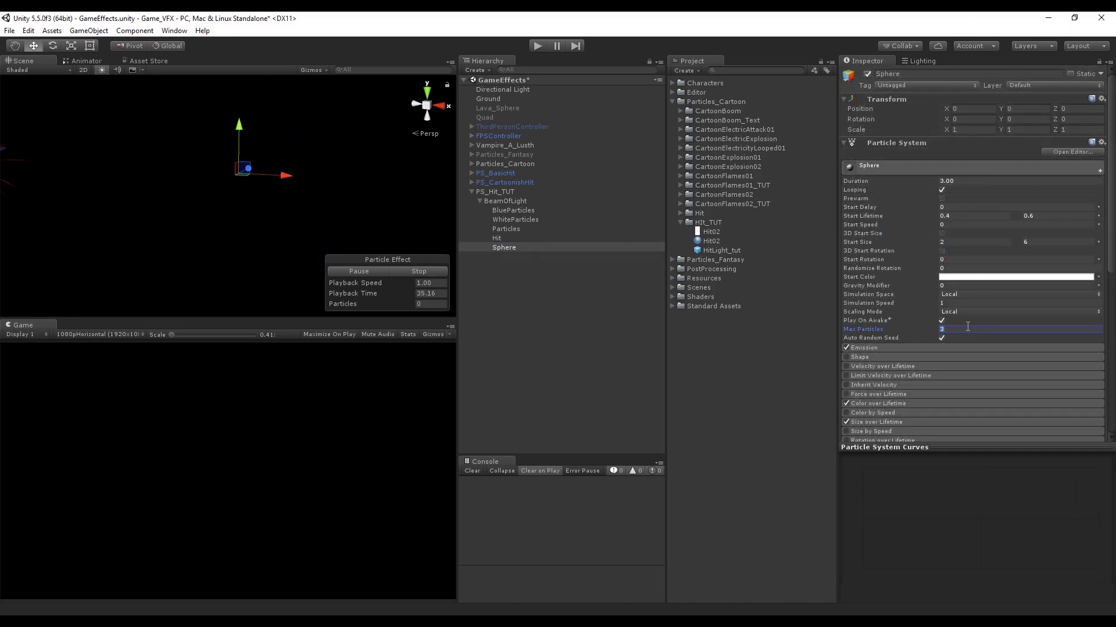
text(1)
click(930, 347)
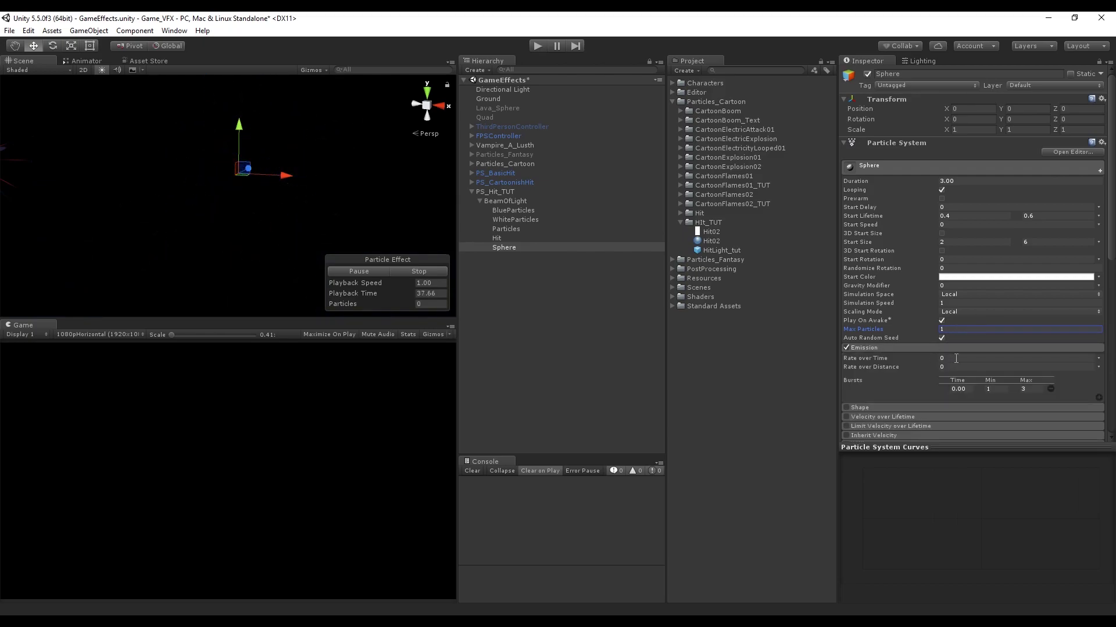
click(903, 348)
Step: Set the Sphere system's random start size range to 2 and 5
click(989, 243)
text(1)
key(Tab)
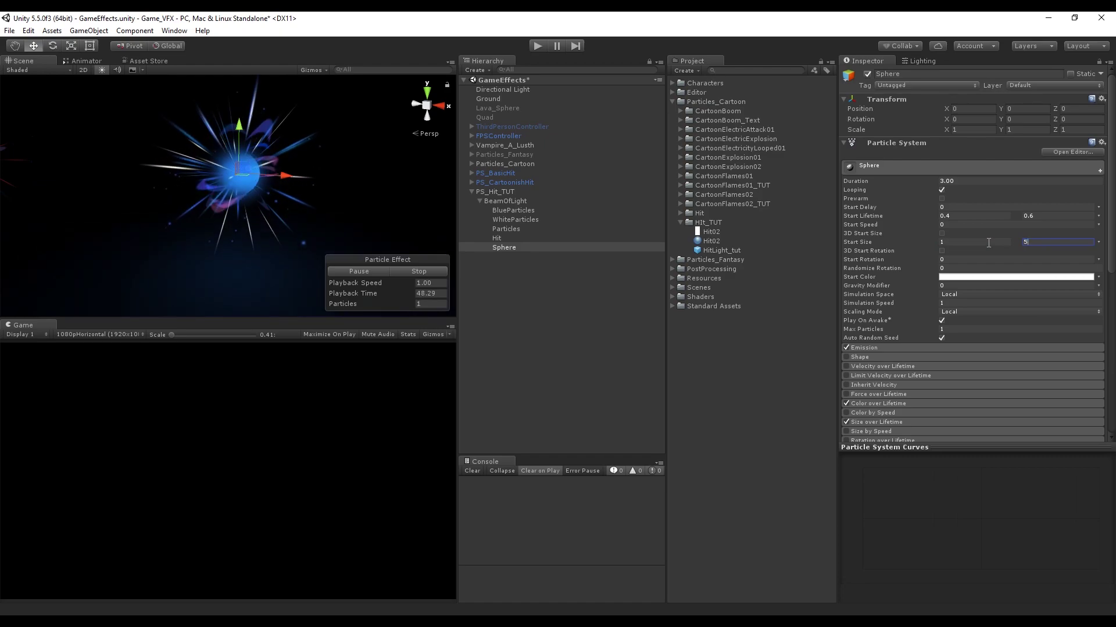
click(986, 243)
text(2)
Step: Make the Sphere system's start rotation random between the constants 0 and 360, and run the scene in play mode
click(1098, 260)
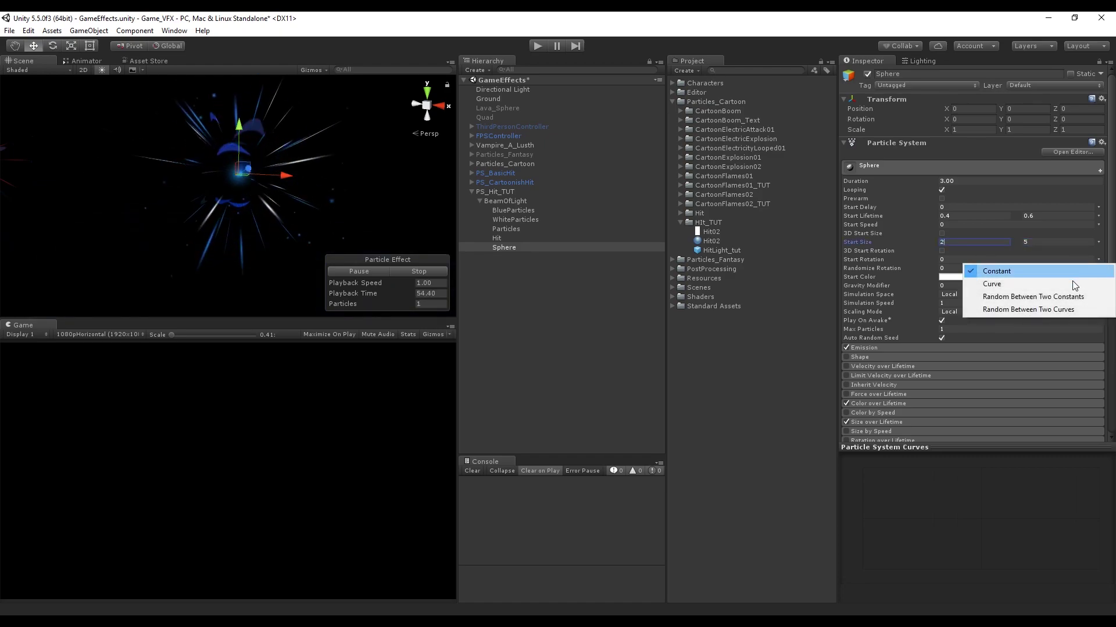
click(1067, 294)
click(1060, 260)
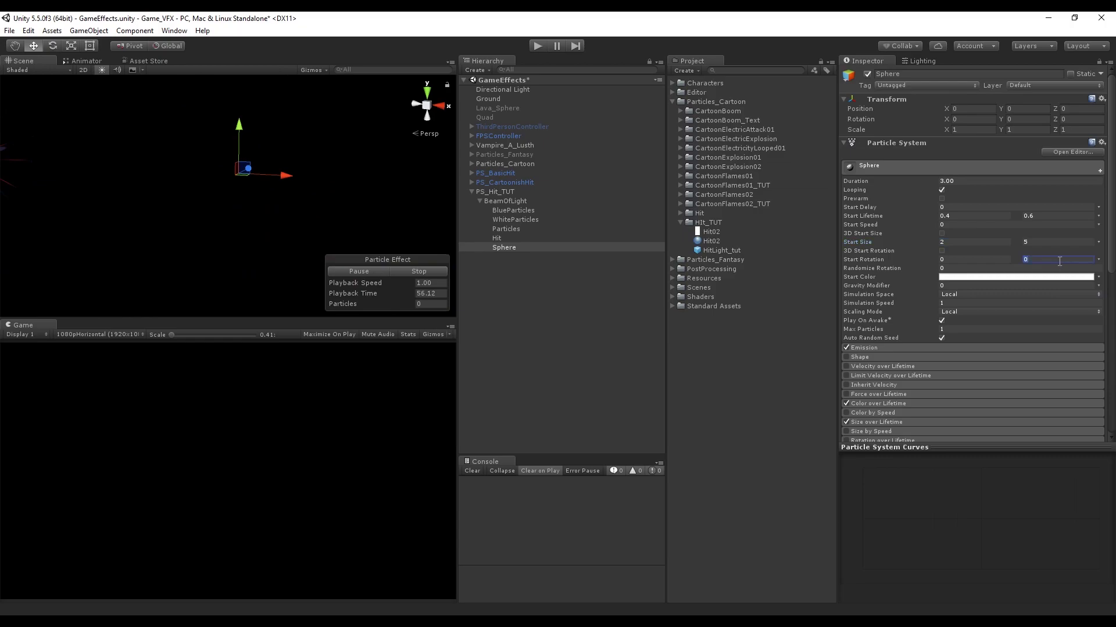
text(360)
key(ctrl+p)
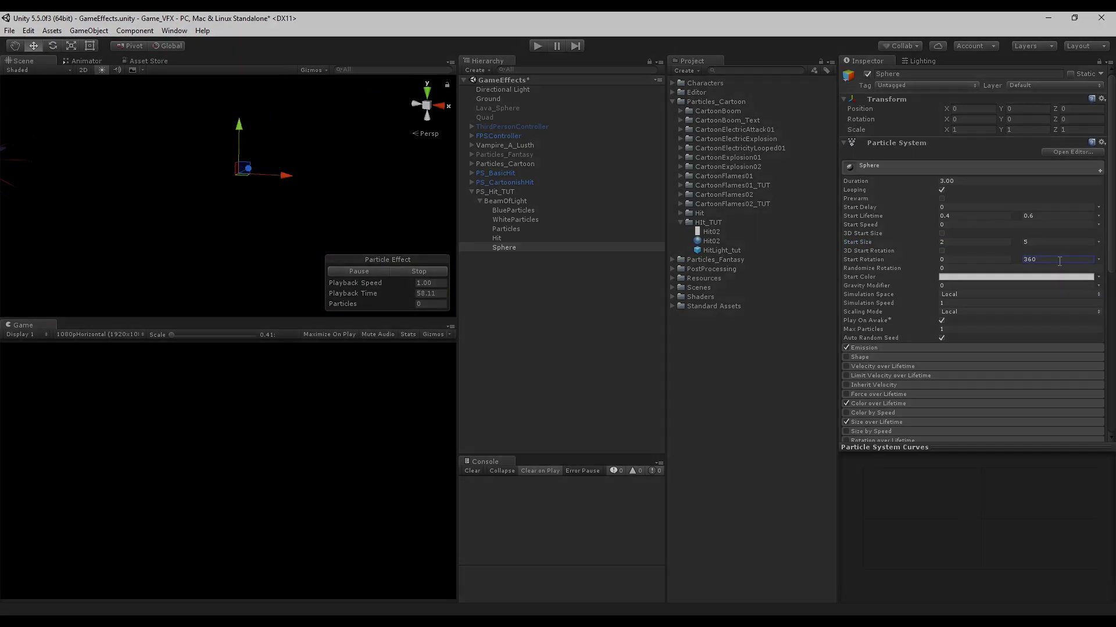